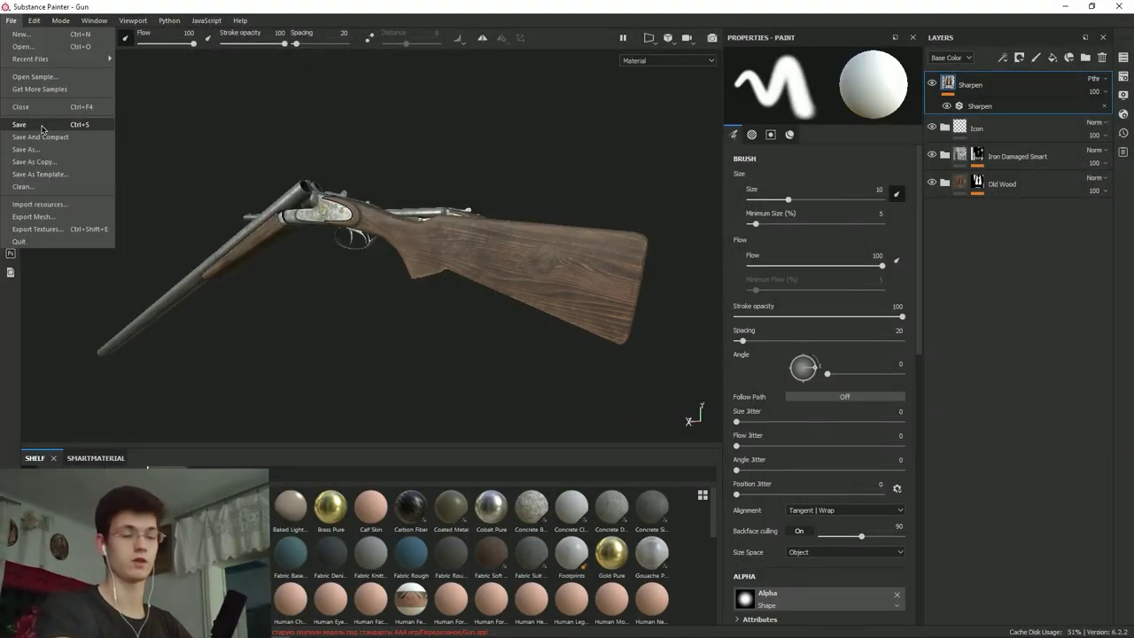
# Open the texture export settings, select the DefaultMaterial texture set and shift the window left.
pyautogui.click(55, 229)
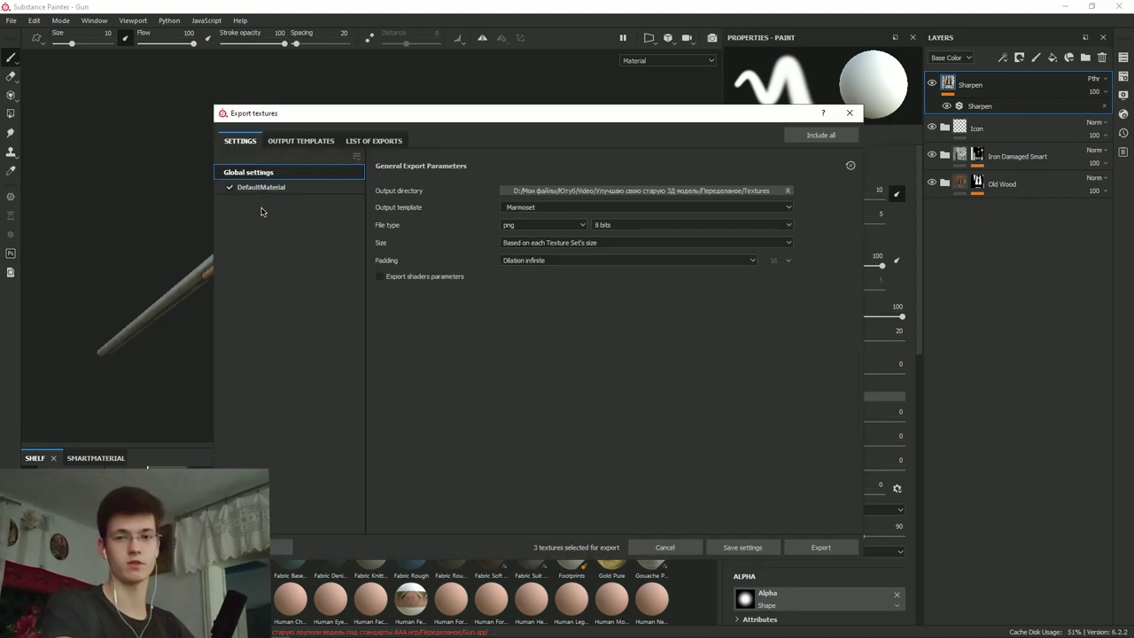
pyautogui.click(269, 184)
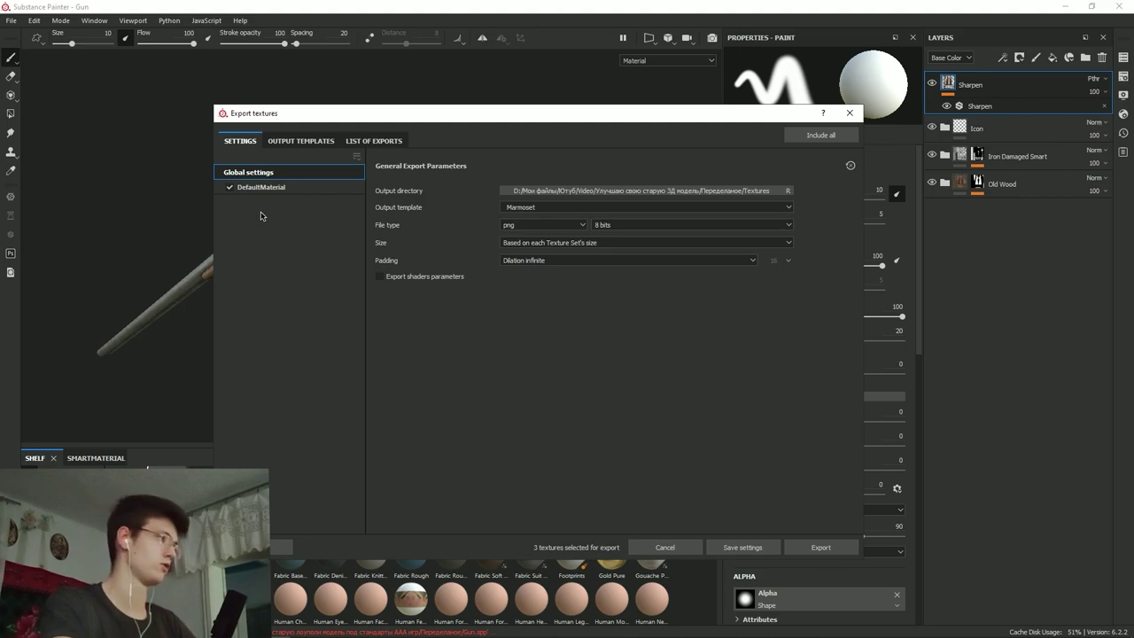
pyautogui.moveTo(301, 114); pyautogui.dragTo(266, 120)
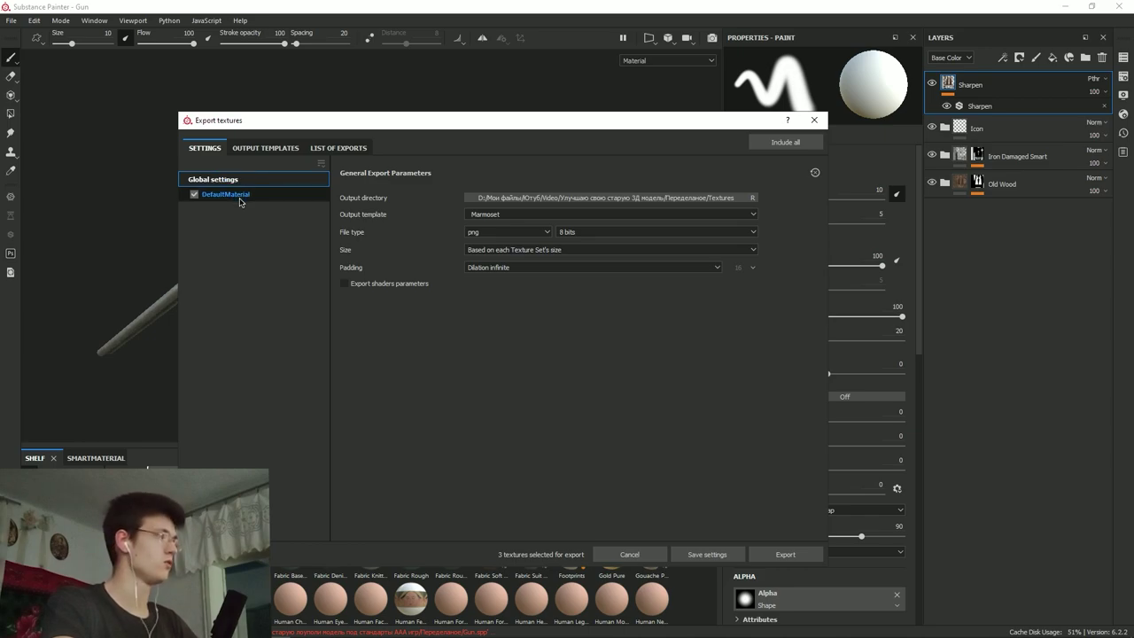
pyautogui.moveTo(348, 126); pyautogui.dragTo(309, 132)
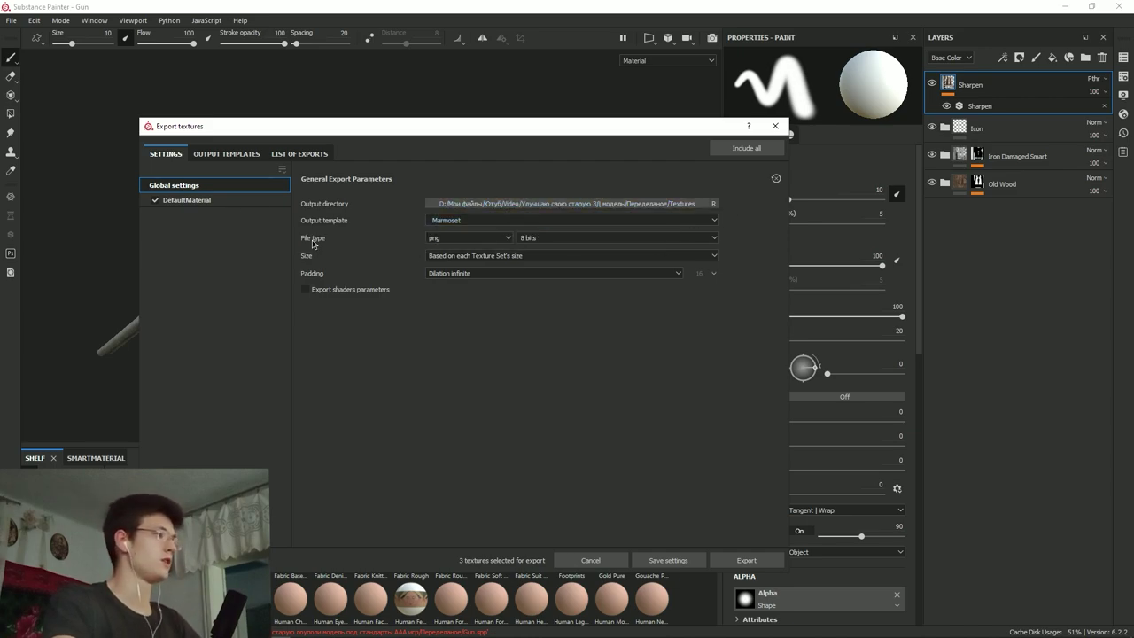
# Set export to jpeg, 8 bits, size 2048, Dilation infinite, with shader parameters exported.
pyautogui.click(480, 241)
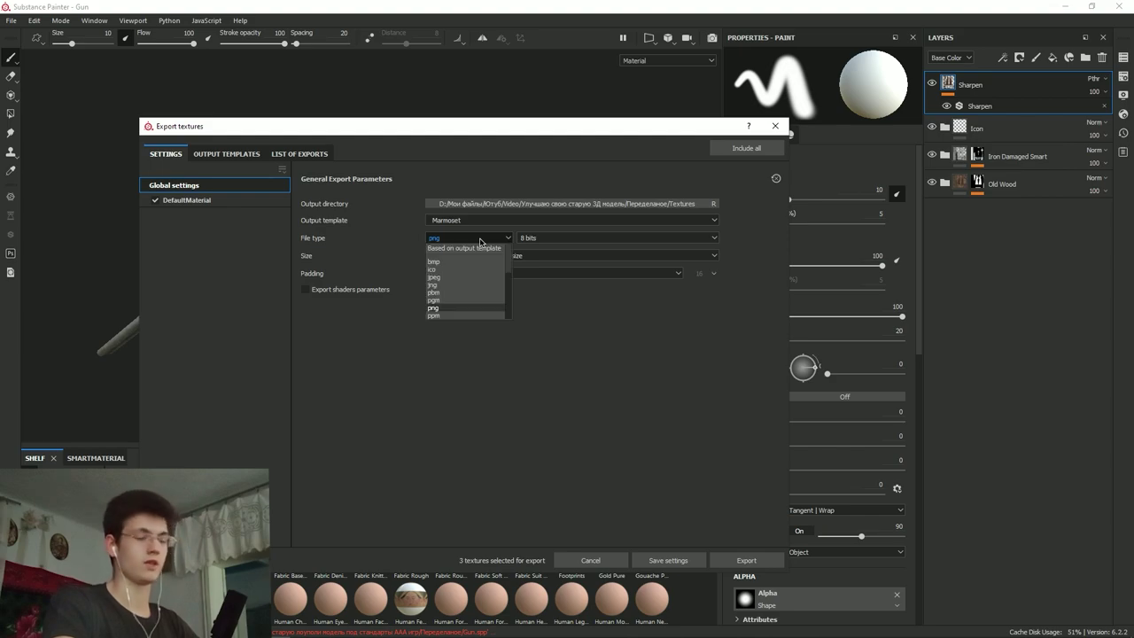
pyautogui.click(447, 278)
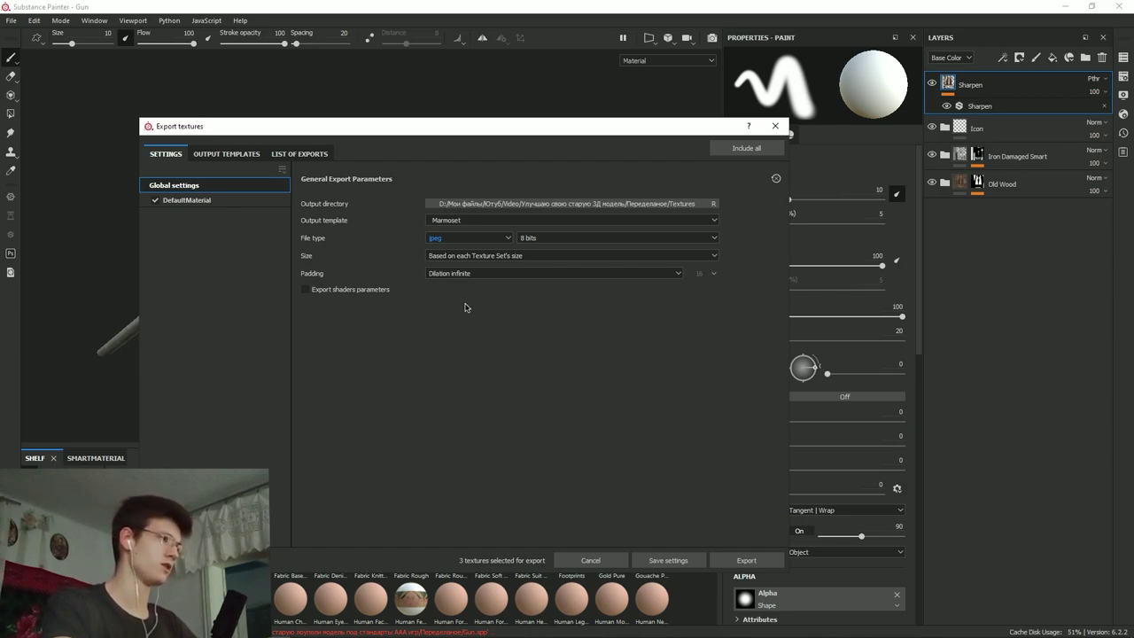
pyautogui.click(542, 240)
pyautogui.click(528, 249)
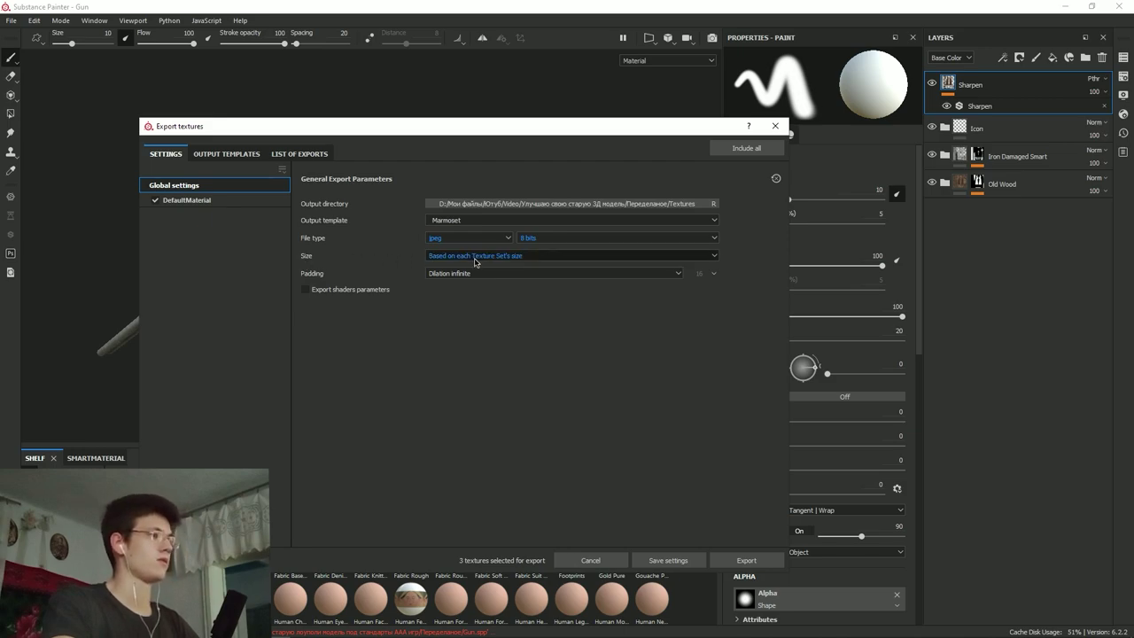
pyautogui.click(469, 256)
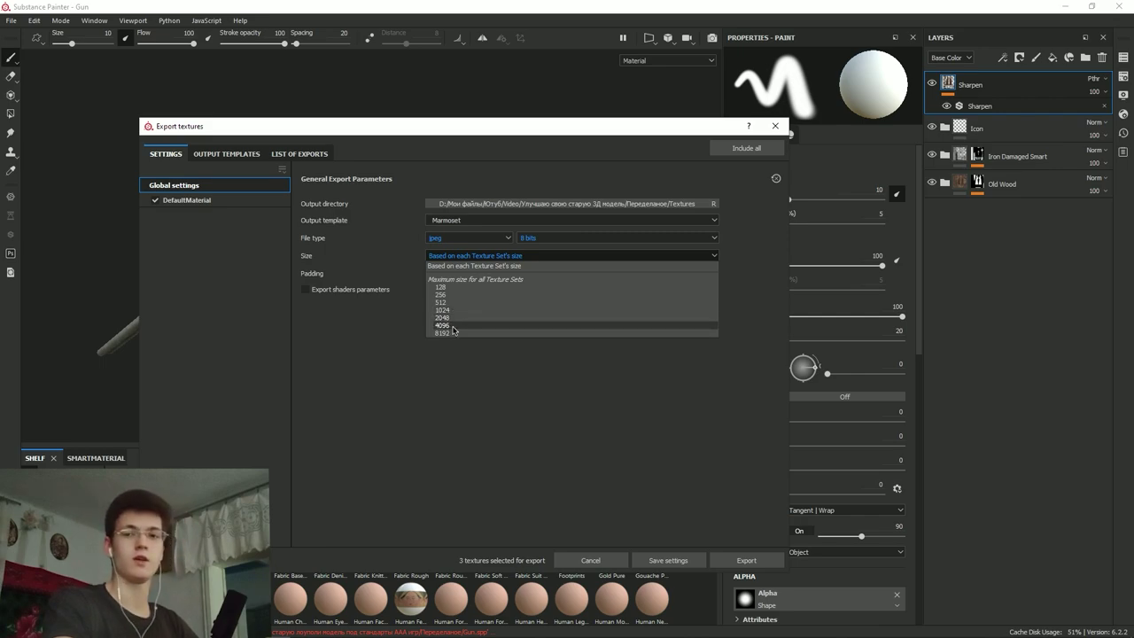
pyautogui.click(442, 317)
pyautogui.click(456, 273)
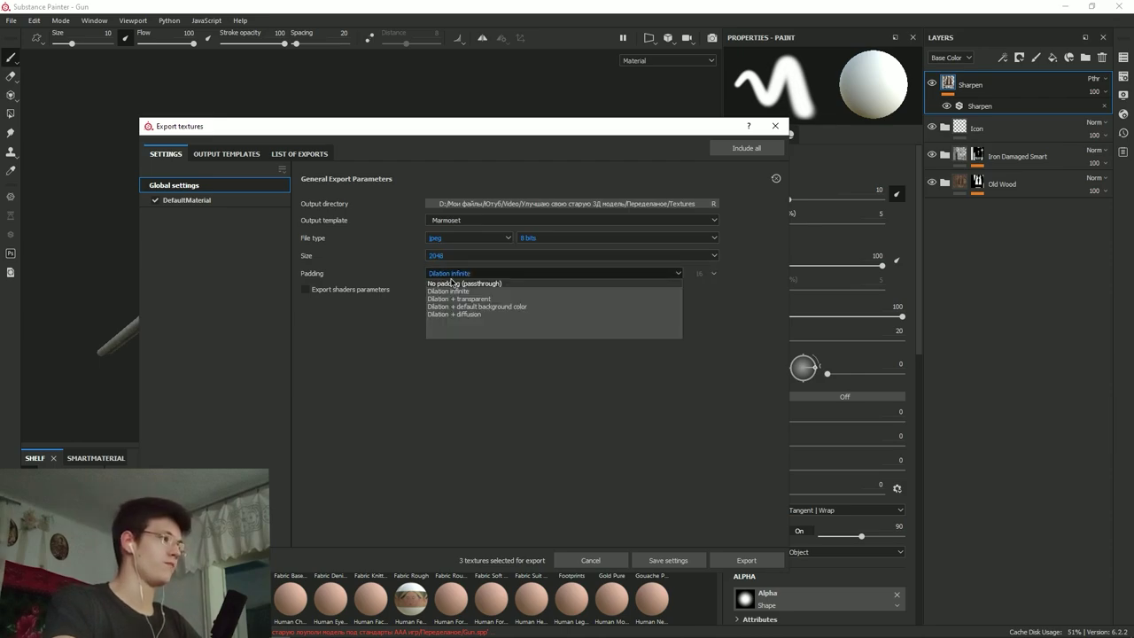
pyautogui.click(454, 283)
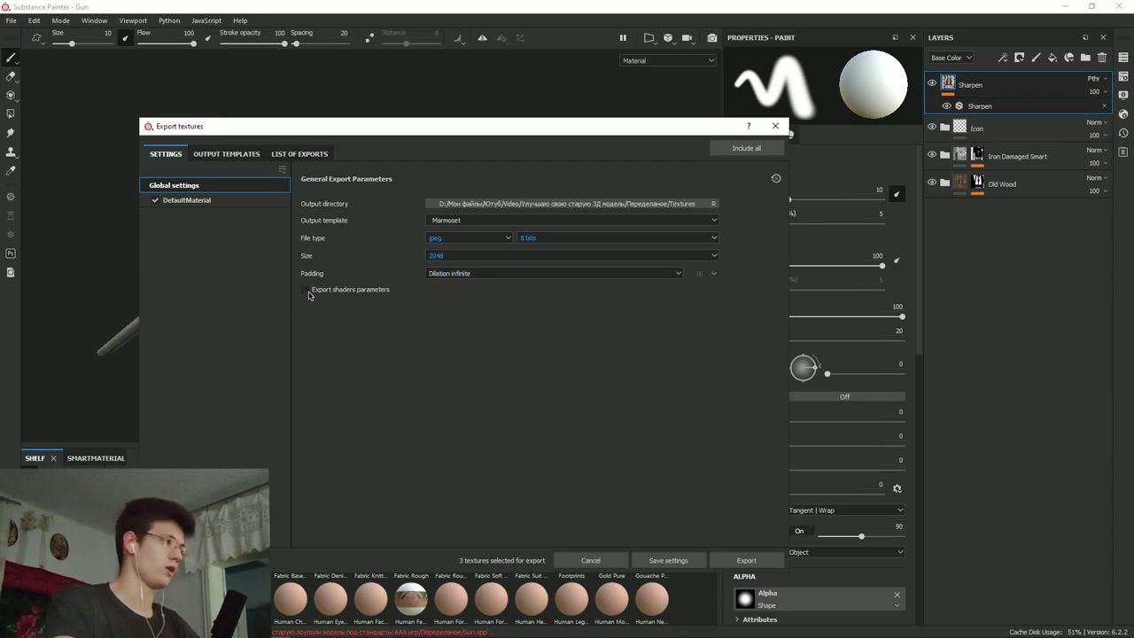
pyautogui.click(305, 289)
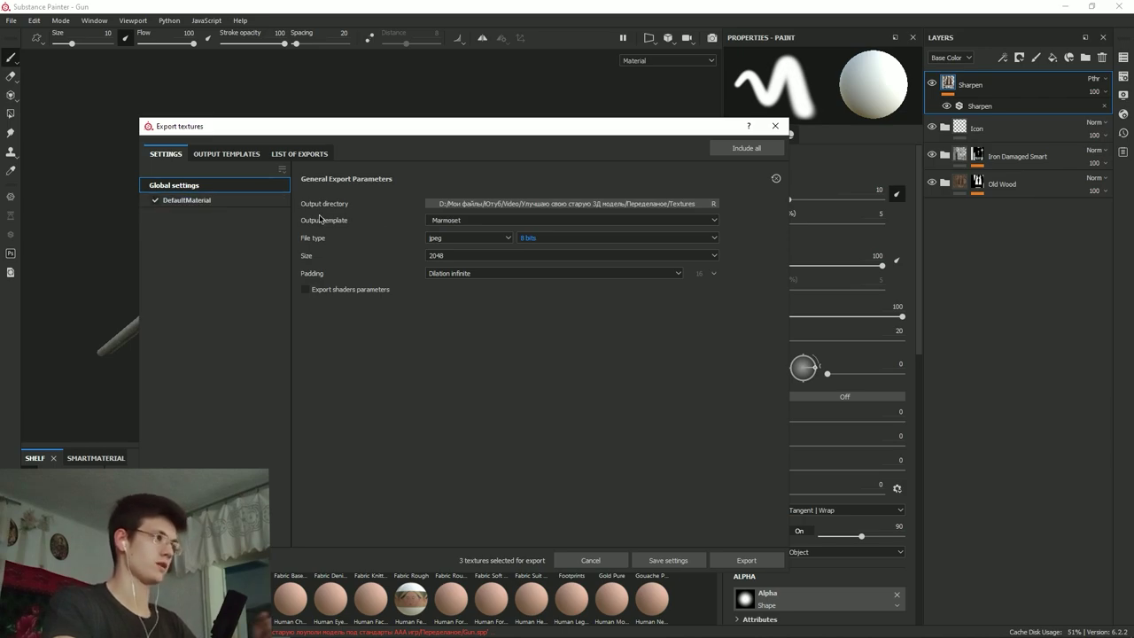
pyautogui.click(254, 200)
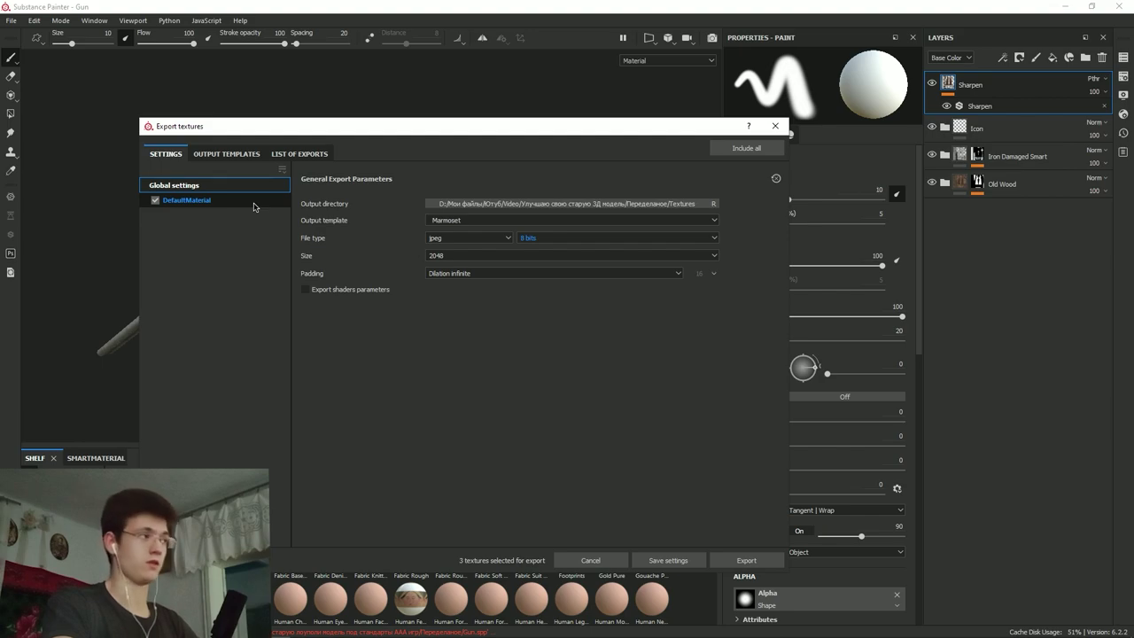
# Inspect DefaultMaterial's output maps, toggling the BaseColor map off and back on.
pyautogui.click(208, 203)
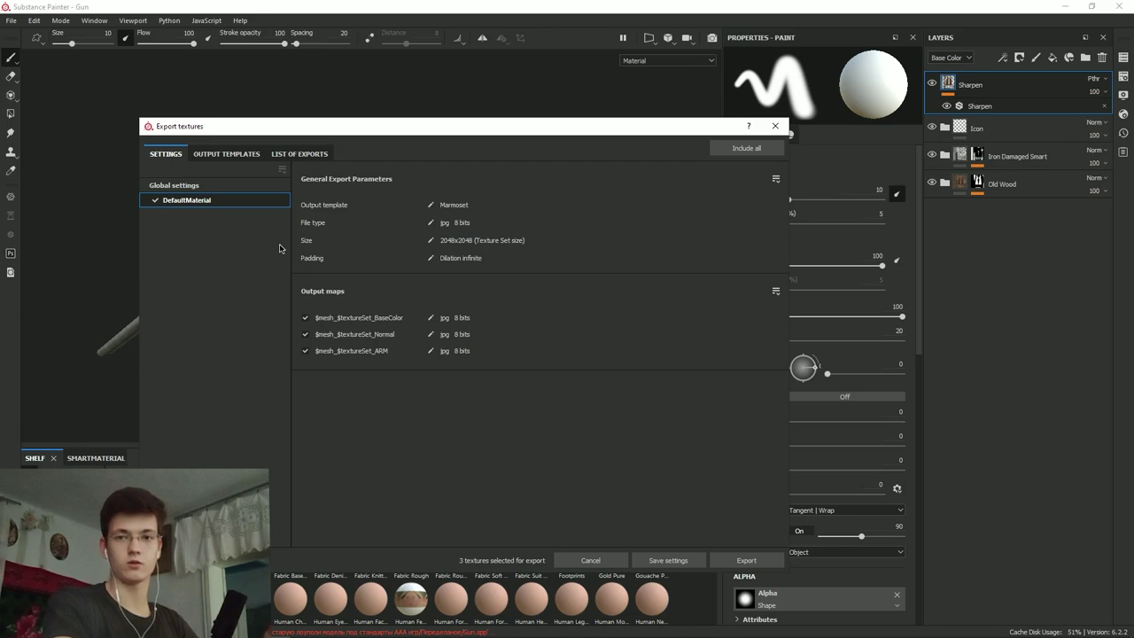
pyautogui.click(228, 153)
pyautogui.click(167, 154)
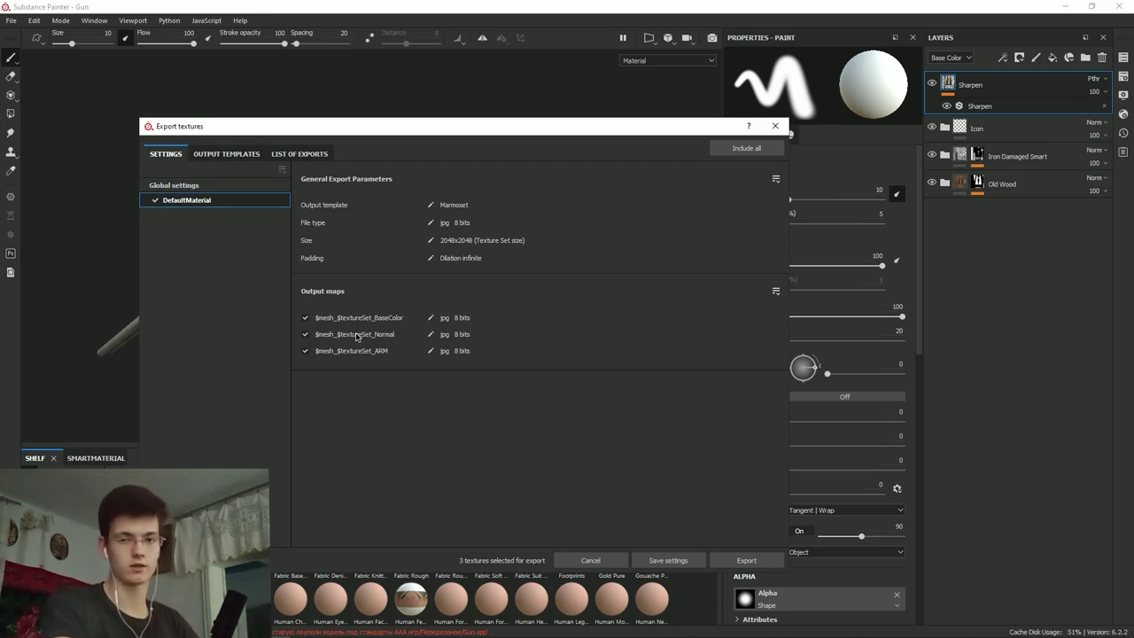
pyautogui.click(306, 317)
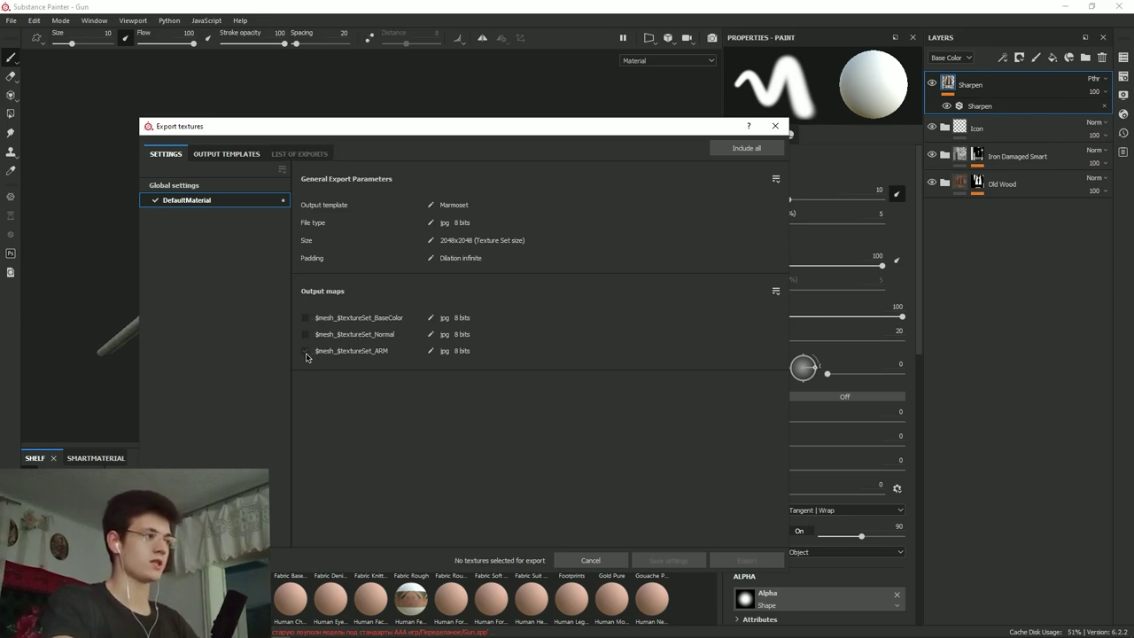
pyautogui.click(305, 317)
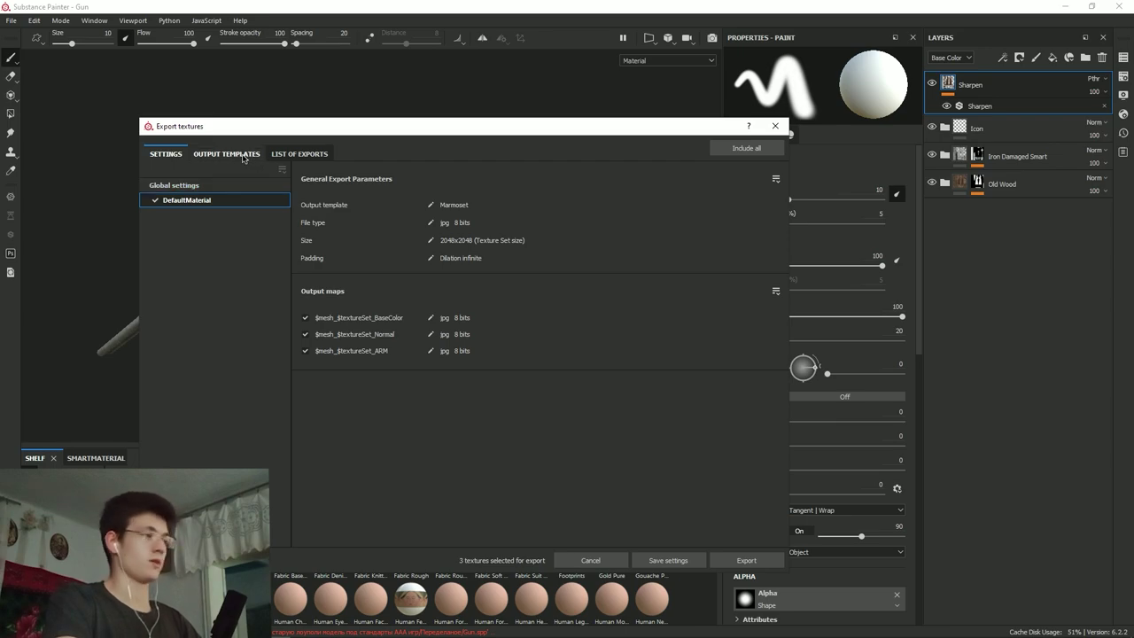
# Check the global export parameters, then switch to the output templates.
pyautogui.click(205, 185)
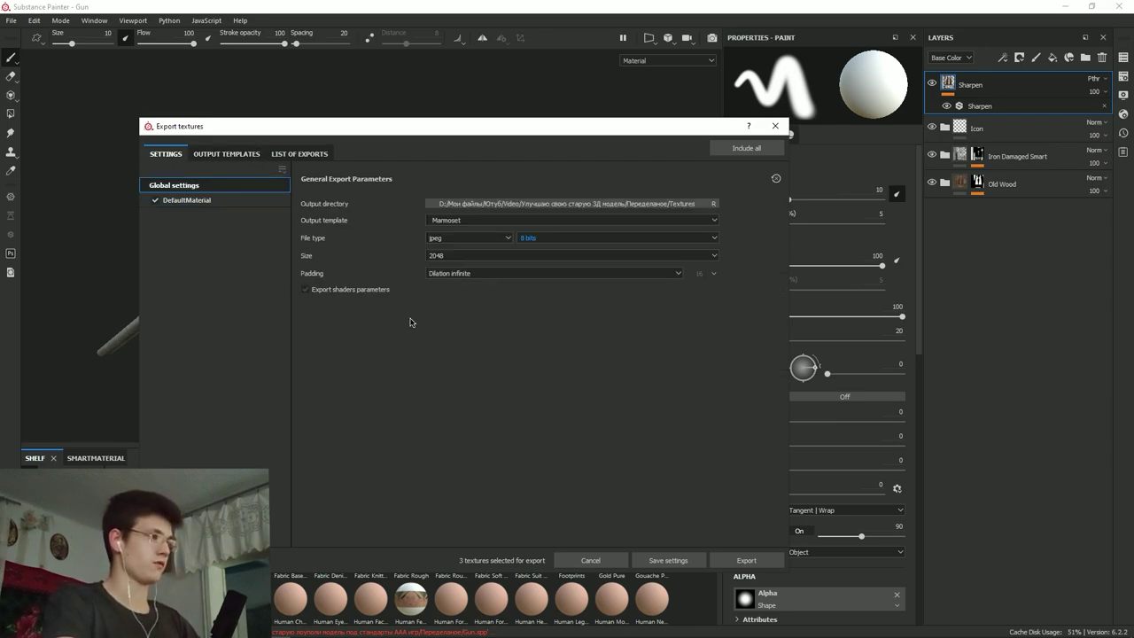
pyautogui.click(241, 201)
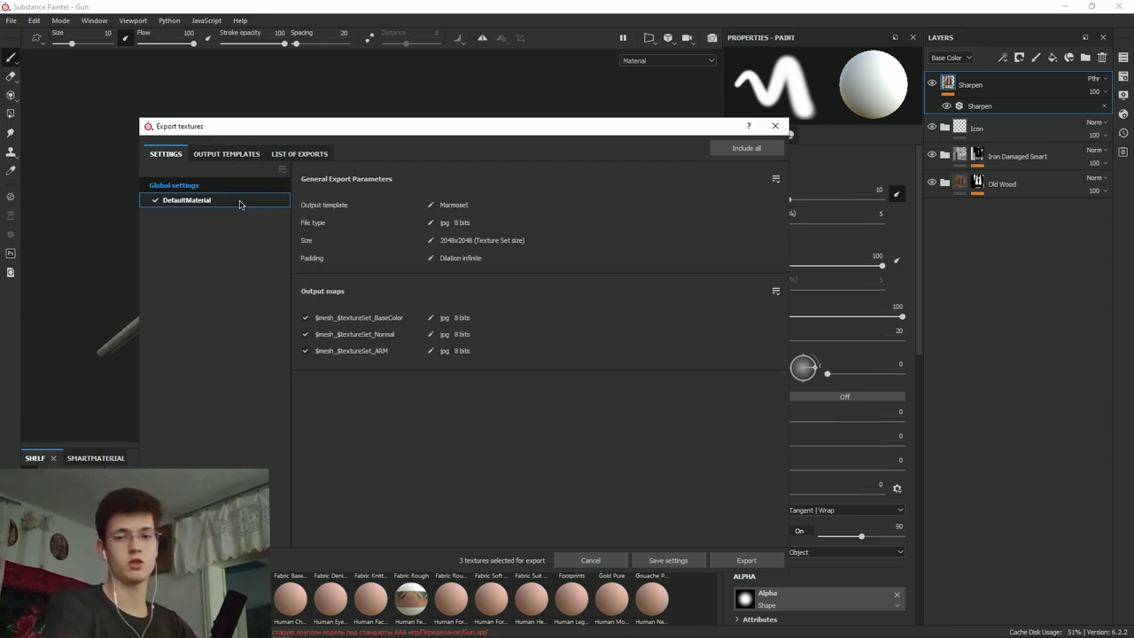
pyautogui.click(226, 154)
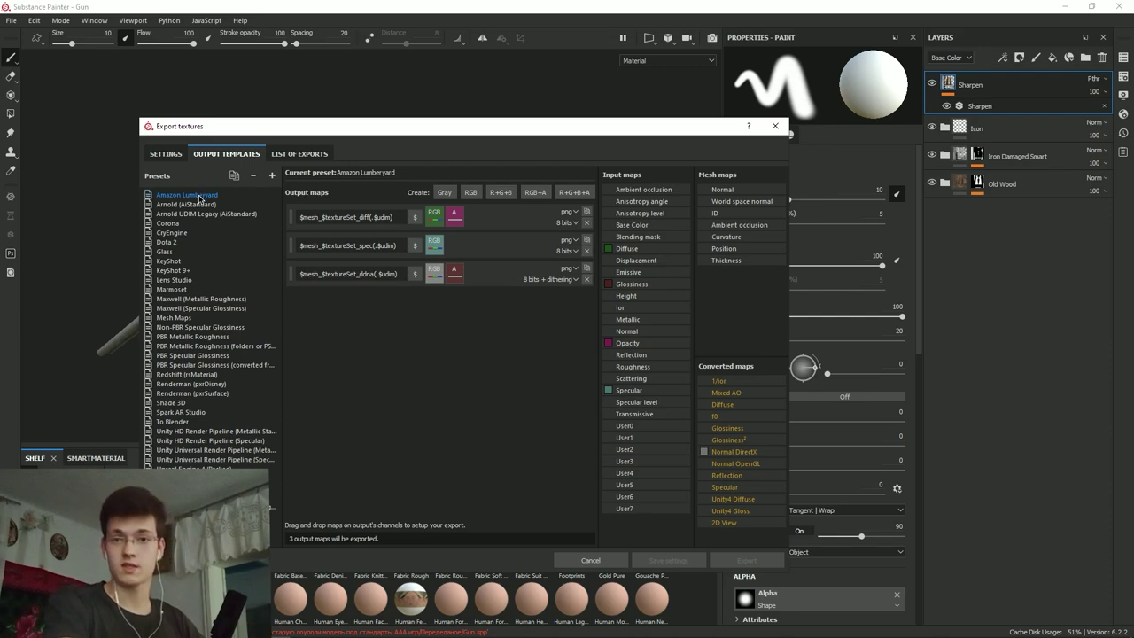
# Add a new empty export preset named new_export_preset.
pyautogui.click(188, 204)
pyautogui.click(272, 176)
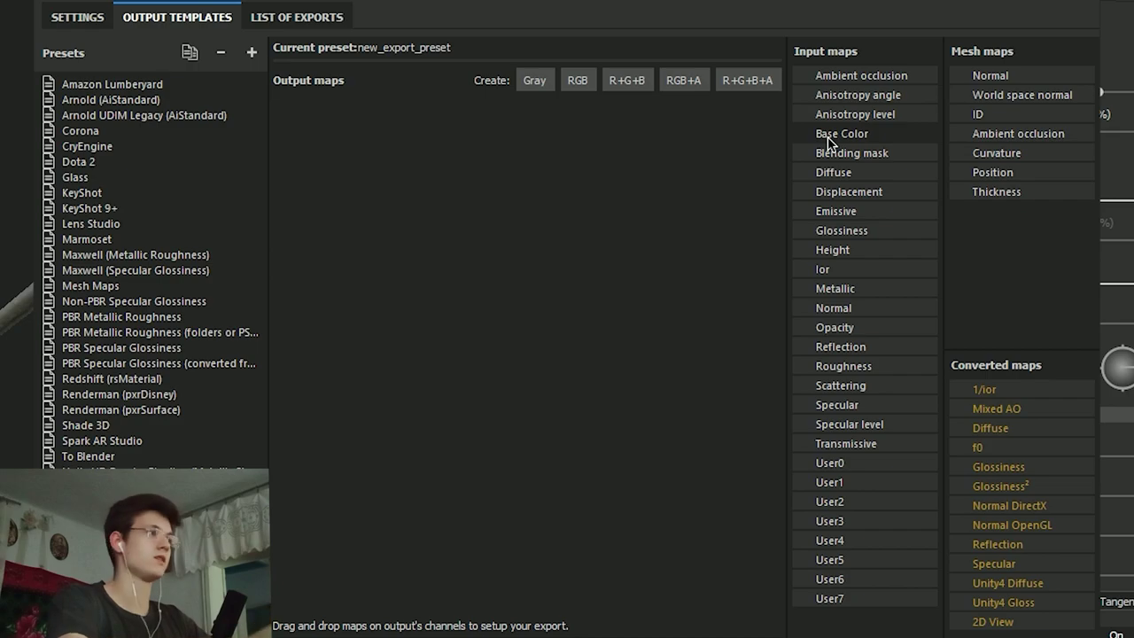
# Add an RGB output map saved as 8-bit jpg, fed by Base Color's RGB channels.
pyautogui.click(585, 93)
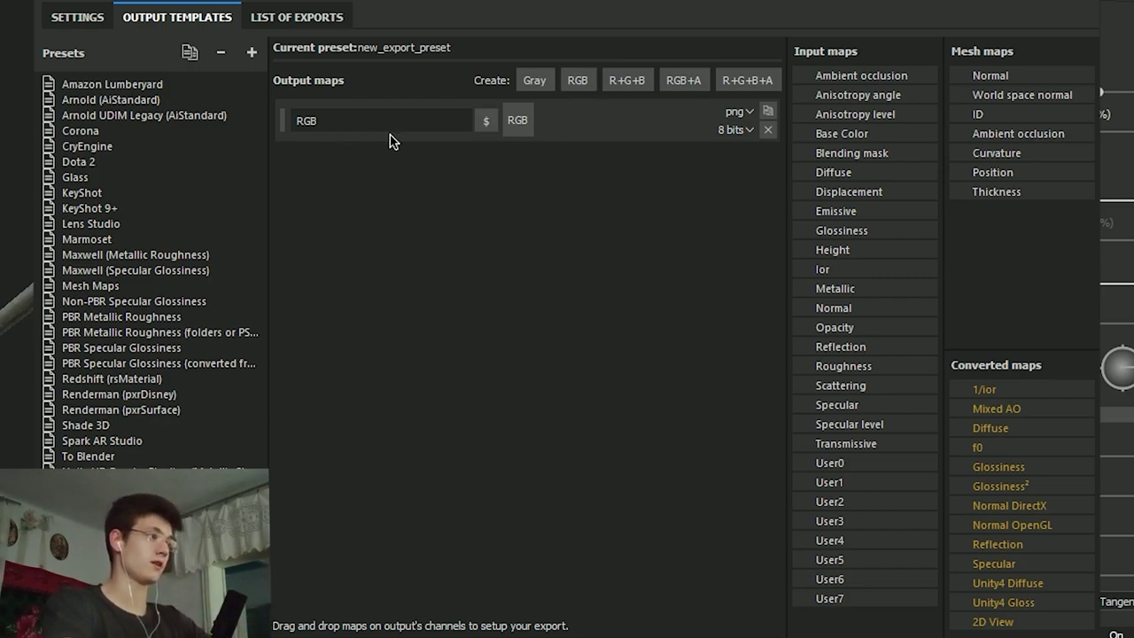
pyautogui.click(340, 119)
pyautogui.doubleClick(340, 119)
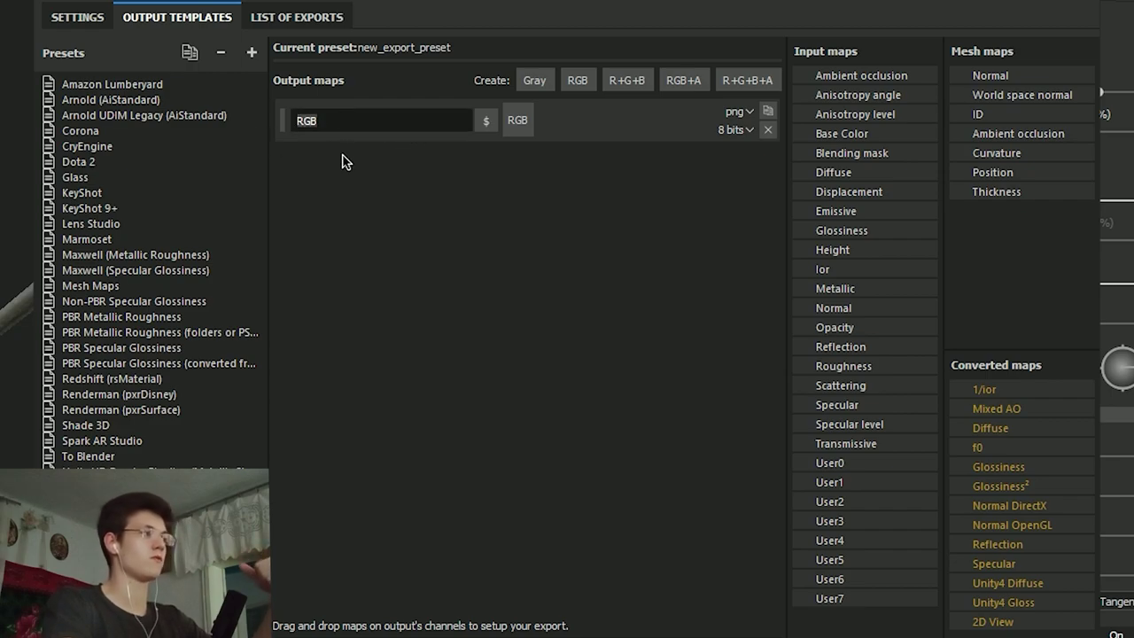
pyautogui.click(349, 140)
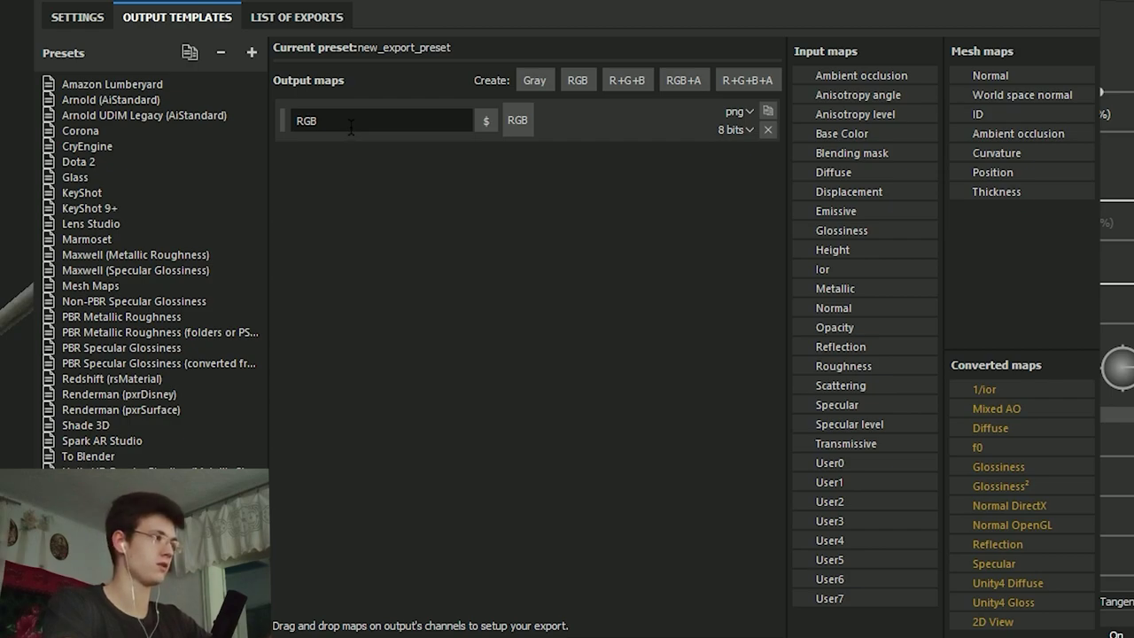
pyautogui.click(742, 115)
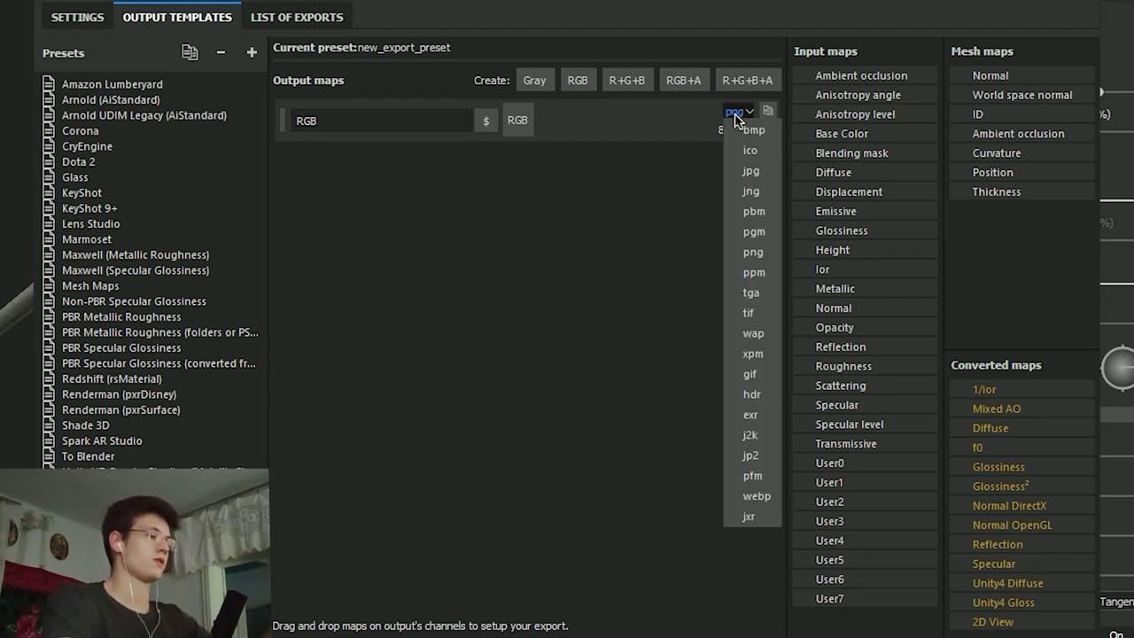
pyautogui.click(755, 172)
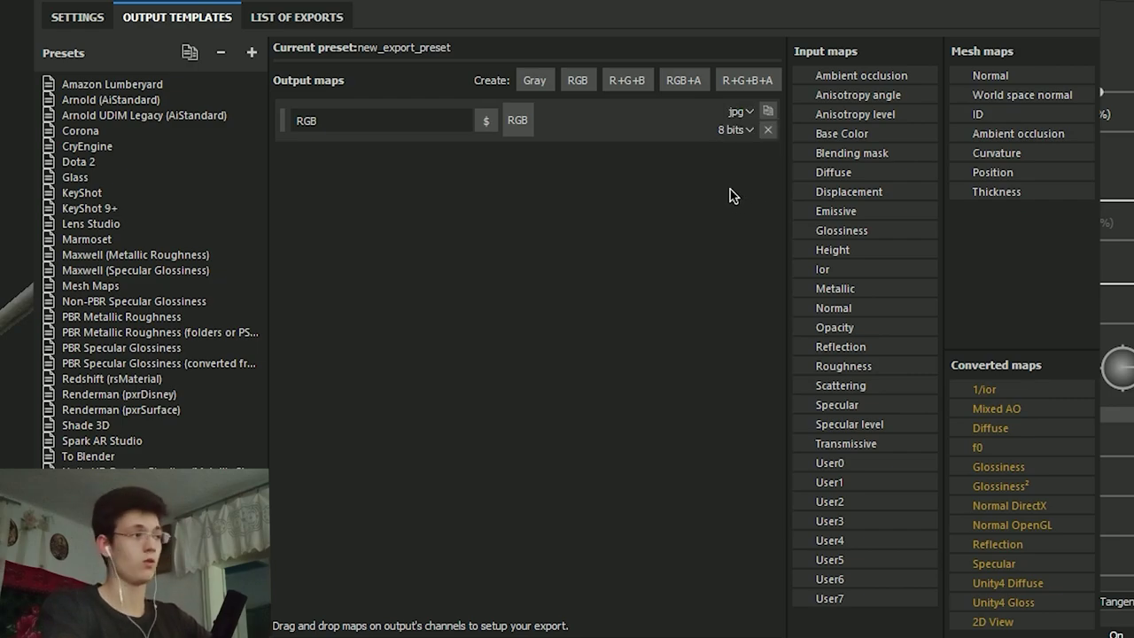
pyautogui.click(735, 129)
pyautogui.click(735, 144)
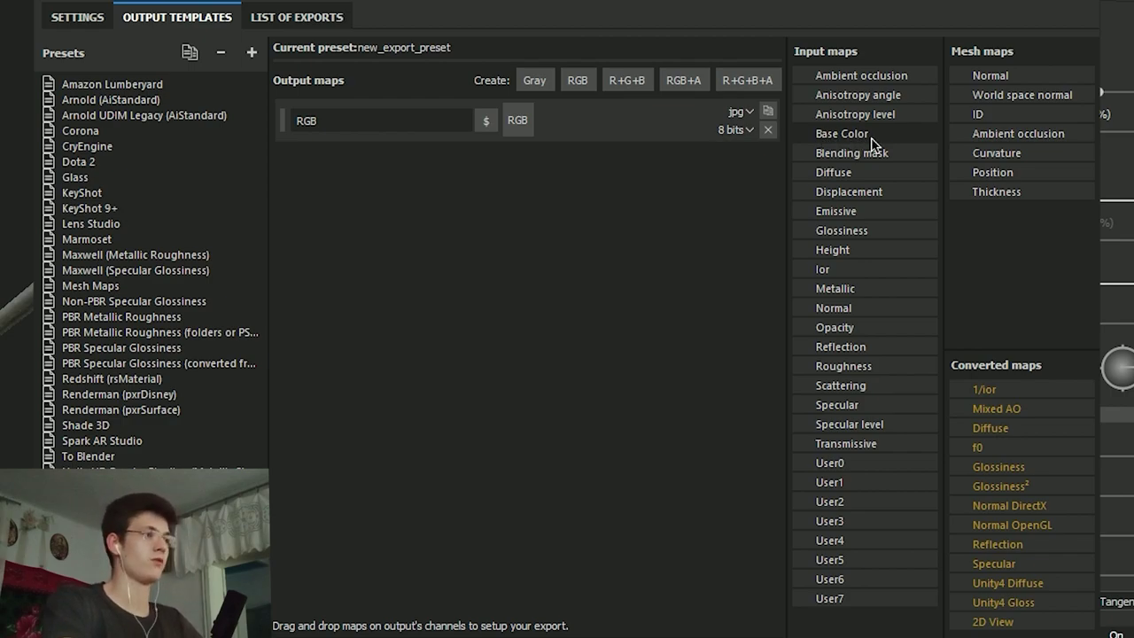
pyautogui.moveTo(880, 142); pyautogui.dragTo(517, 126)
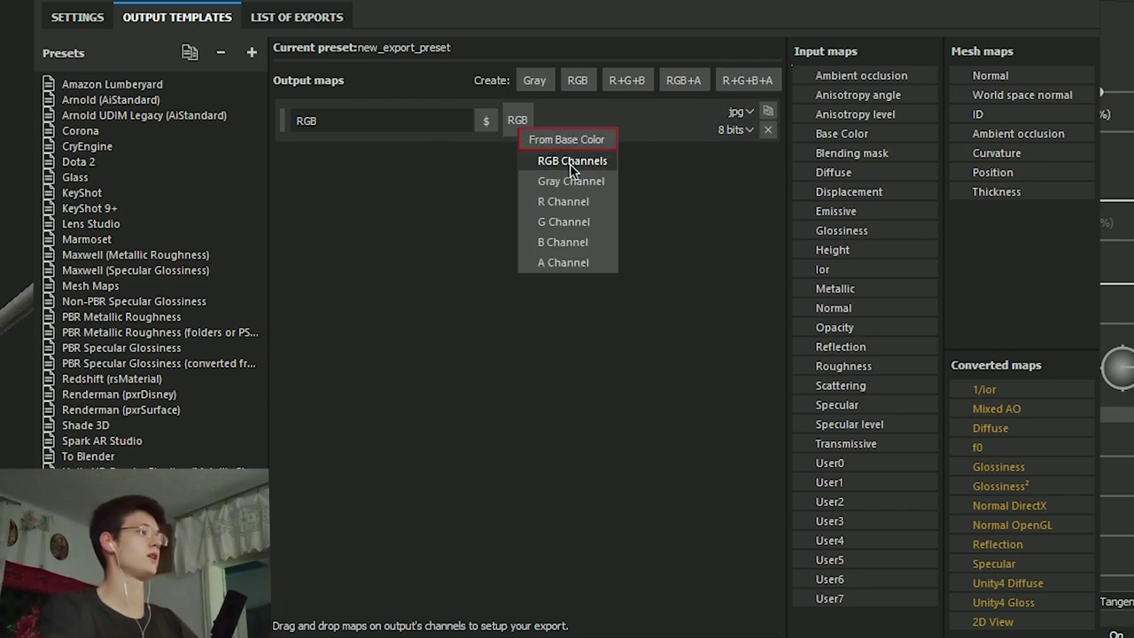
pyautogui.click(571, 161)
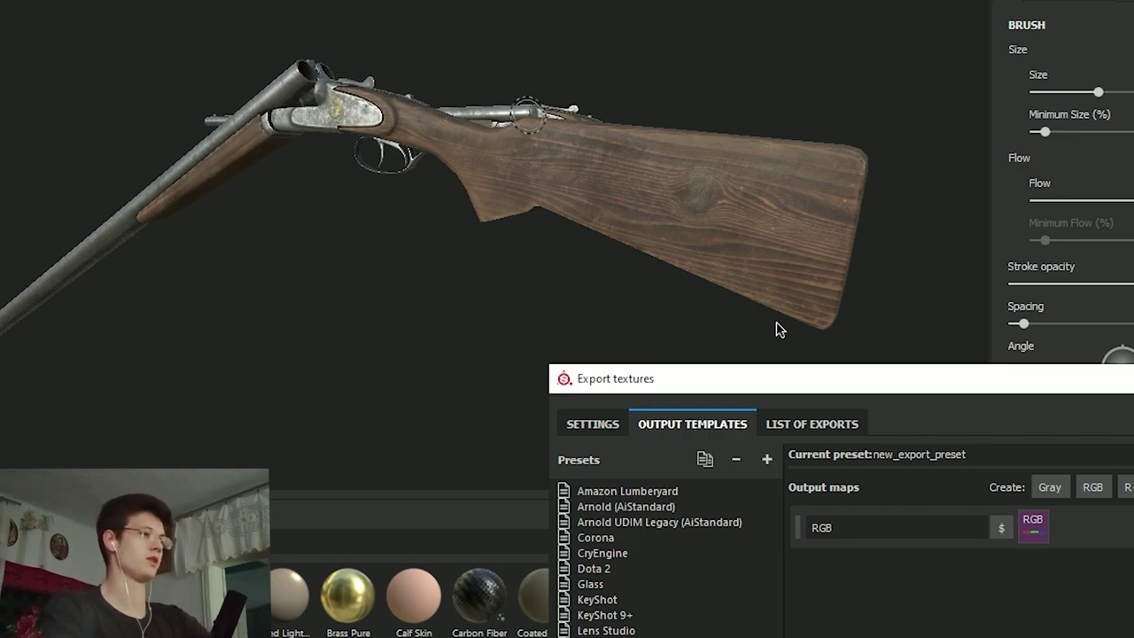
# Move the export window aside to see the gun and try editing the RGB map's name.
pyautogui.moveTo(850, 377); pyautogui.dragTo(453, 29)
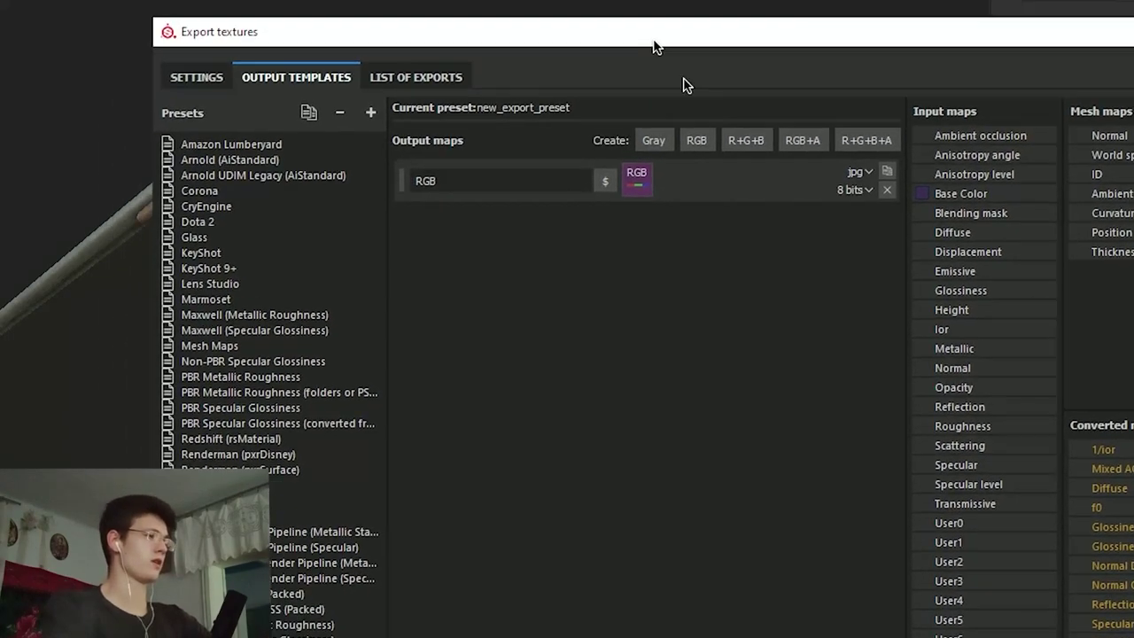
pyautogui.moveTo(653, 40)
pyautogui.mouseDown()
pyautogui.moveTo(812, 345)
pyautogui.moveTo(506, 6)
pyautogui.mouseUp()
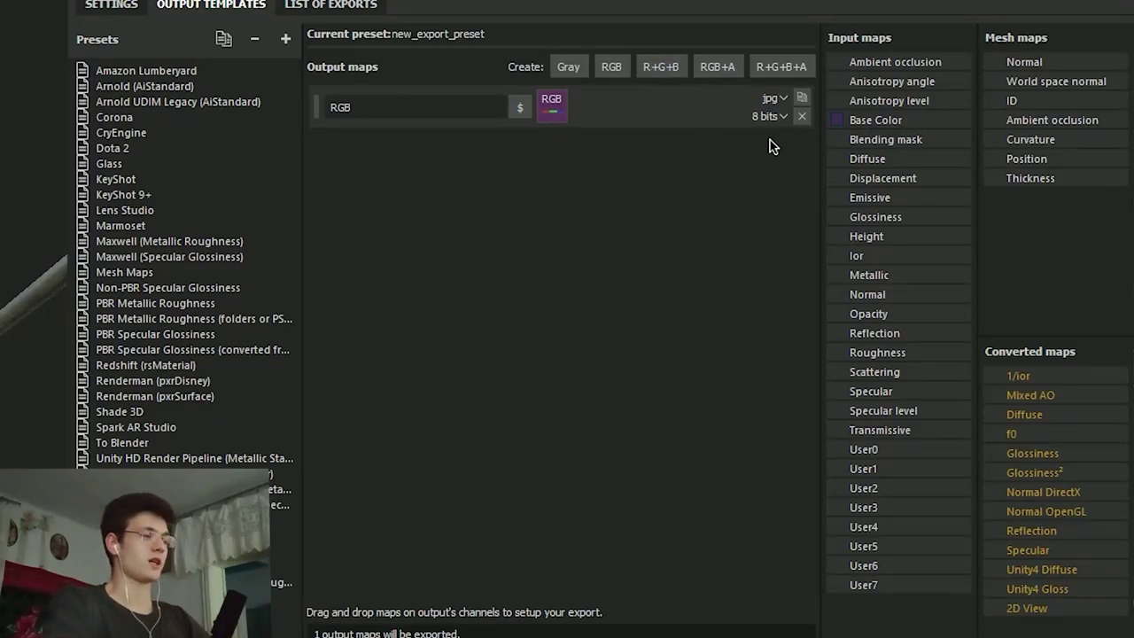
pyautogui.doubleClick(472, 108)
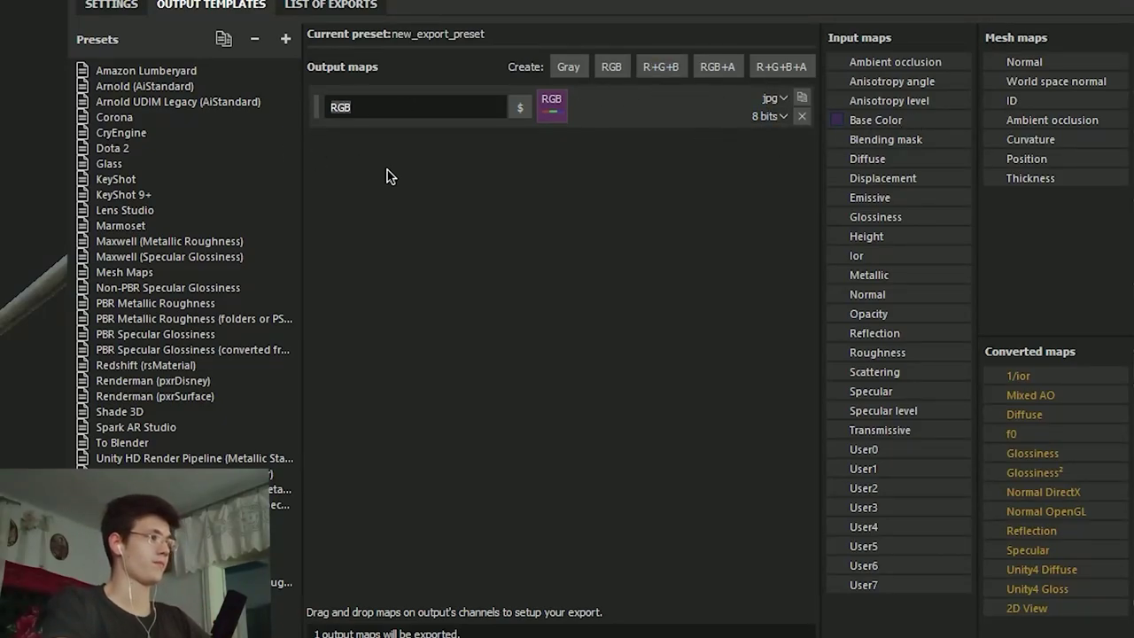
pyautogui.click(396, 136)
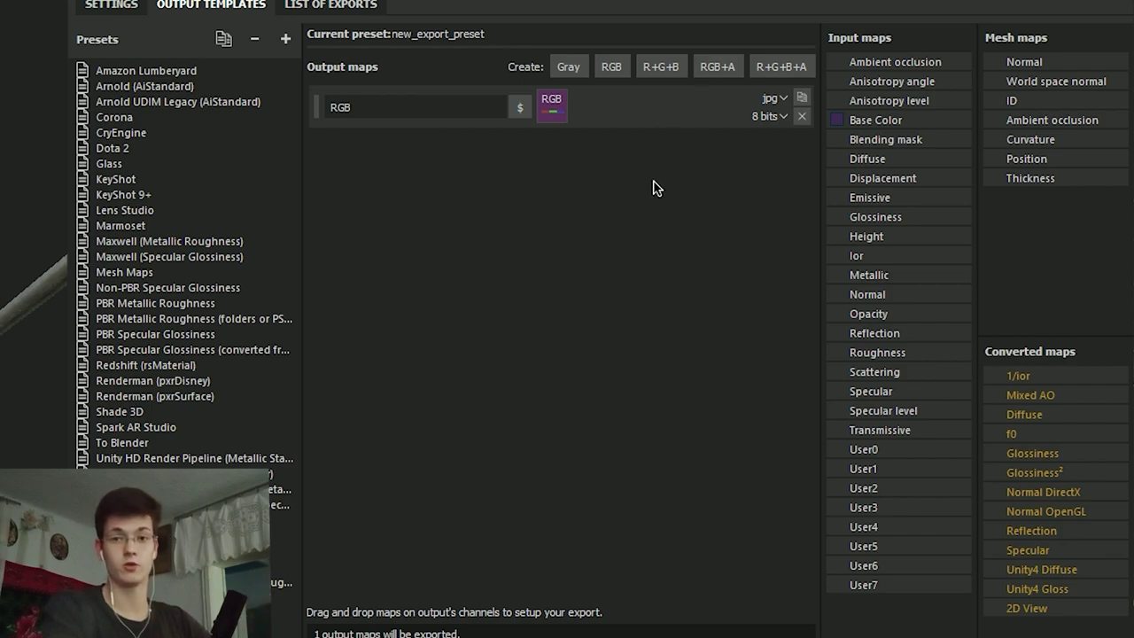
pyautogui.click(385, 113)
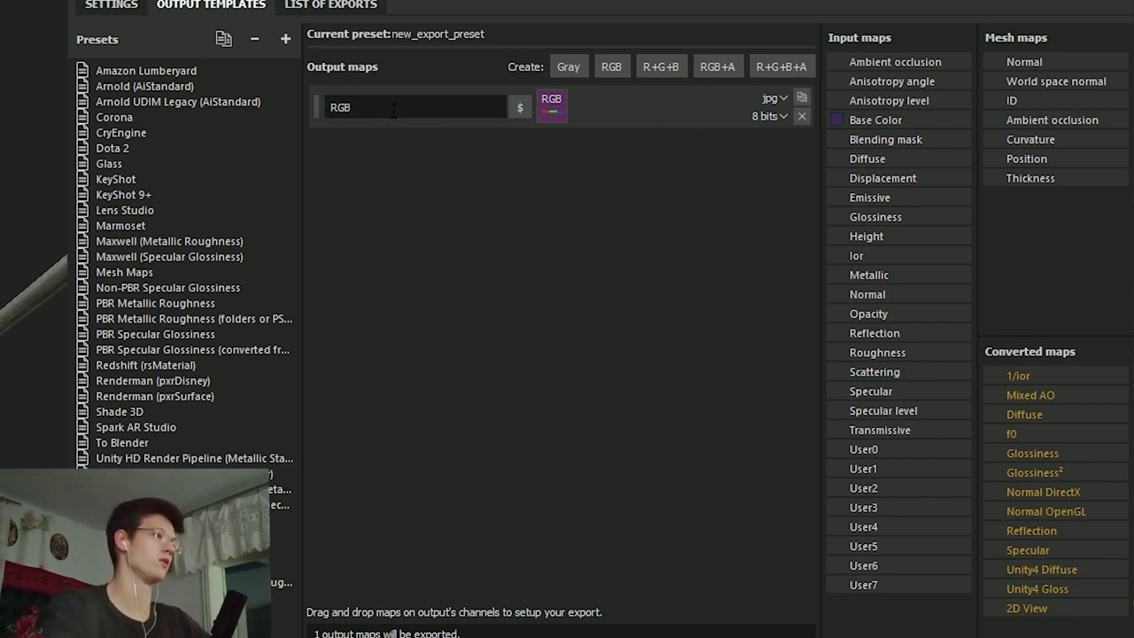
pyautogui.click(594, 190)
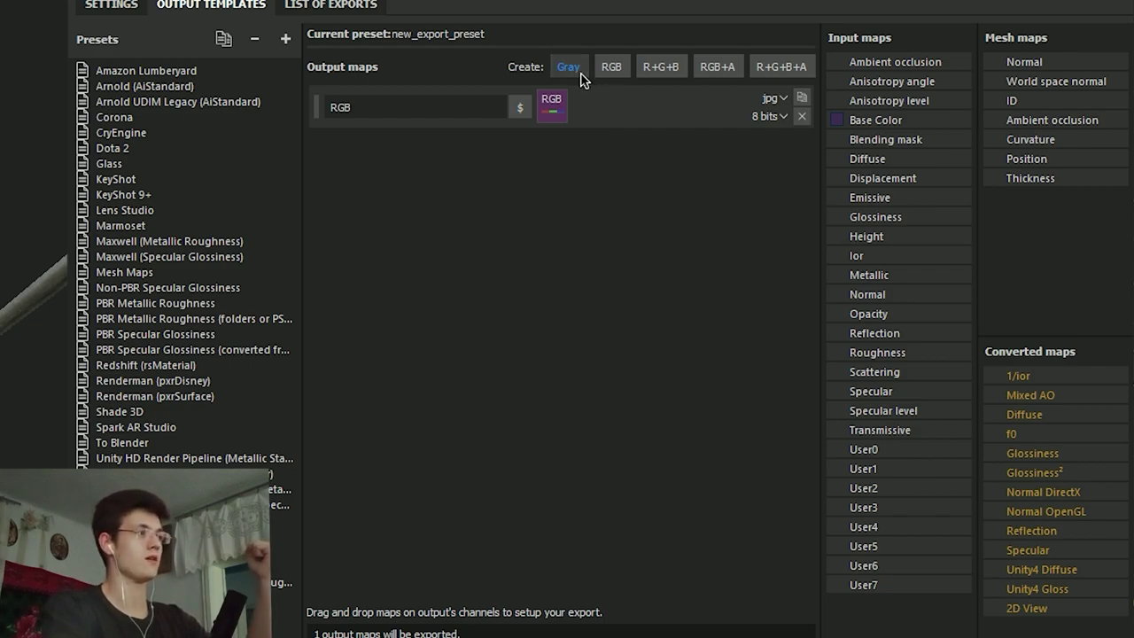
# Add a Grayscale jpg output map fed by Metallic.
pyautogui.click(582, 78)
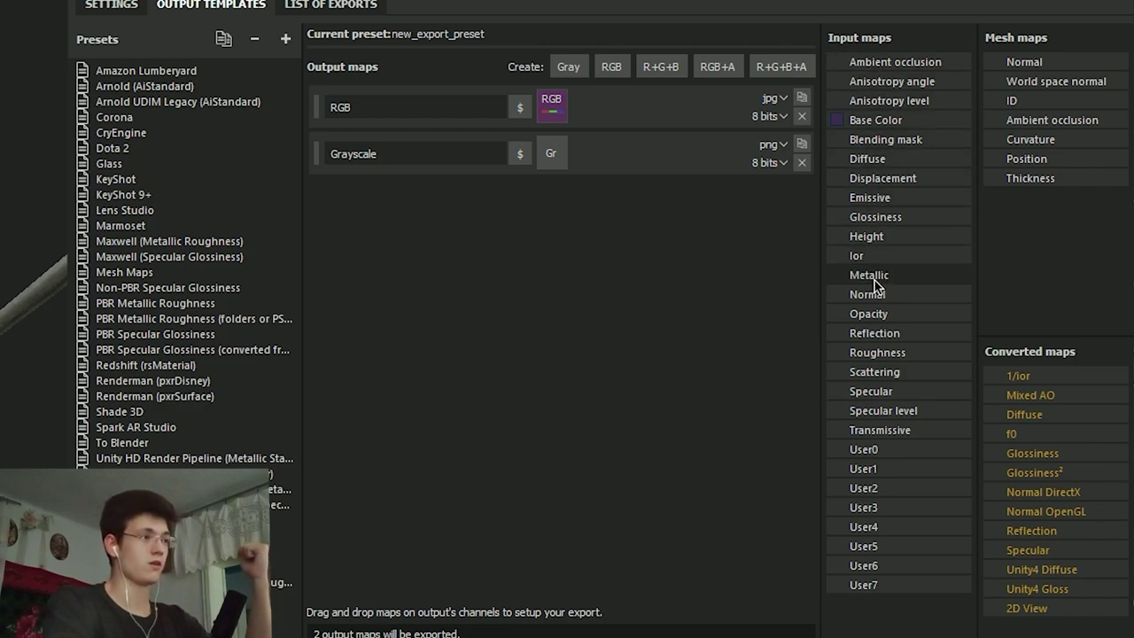
pyautogui.moveTo(868, 274); pyautogui.dragTo(552, 167)
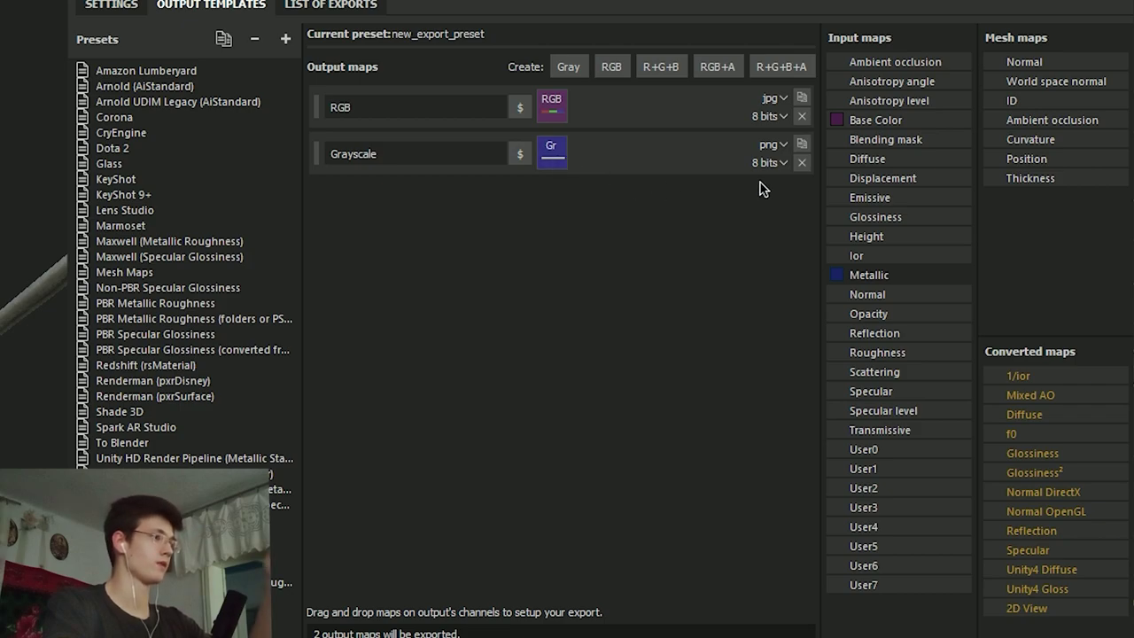
pyautogui.click(778, 146)
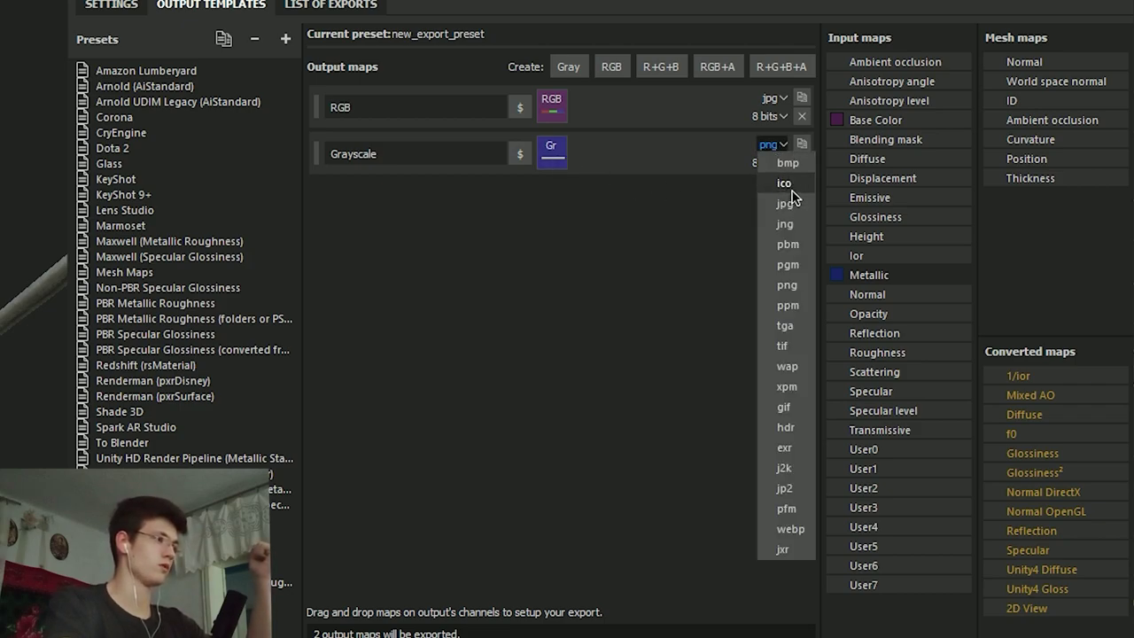
pyautogui.click(784, 216)
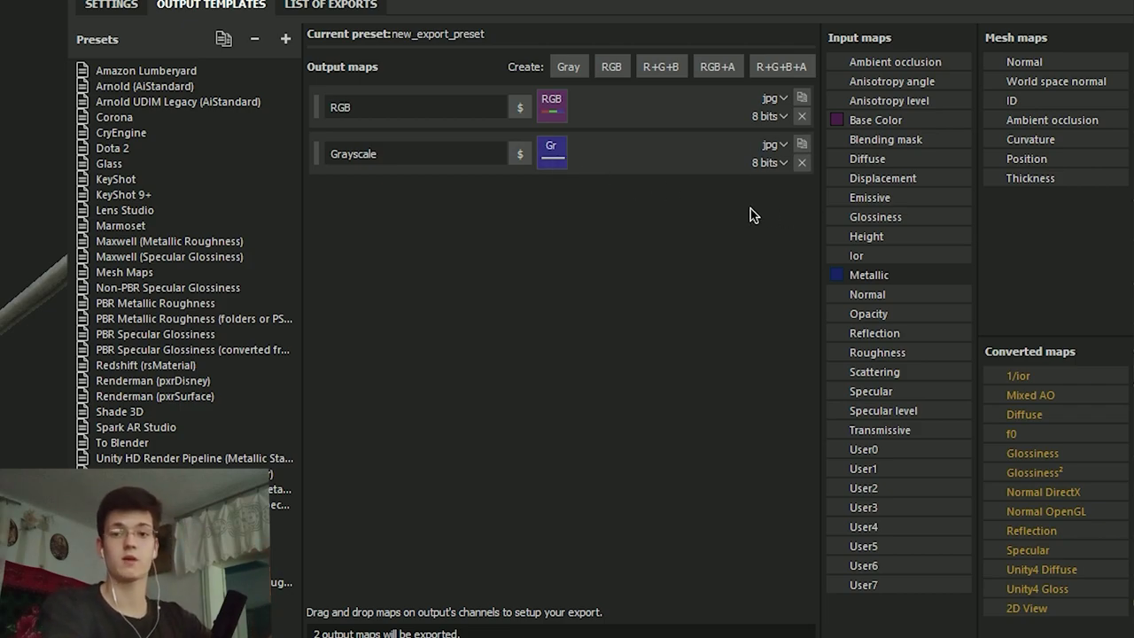
# Add Grayscale_1 as a jpg output using Roughness's gray channel.
pyautogui.click(578, 73)
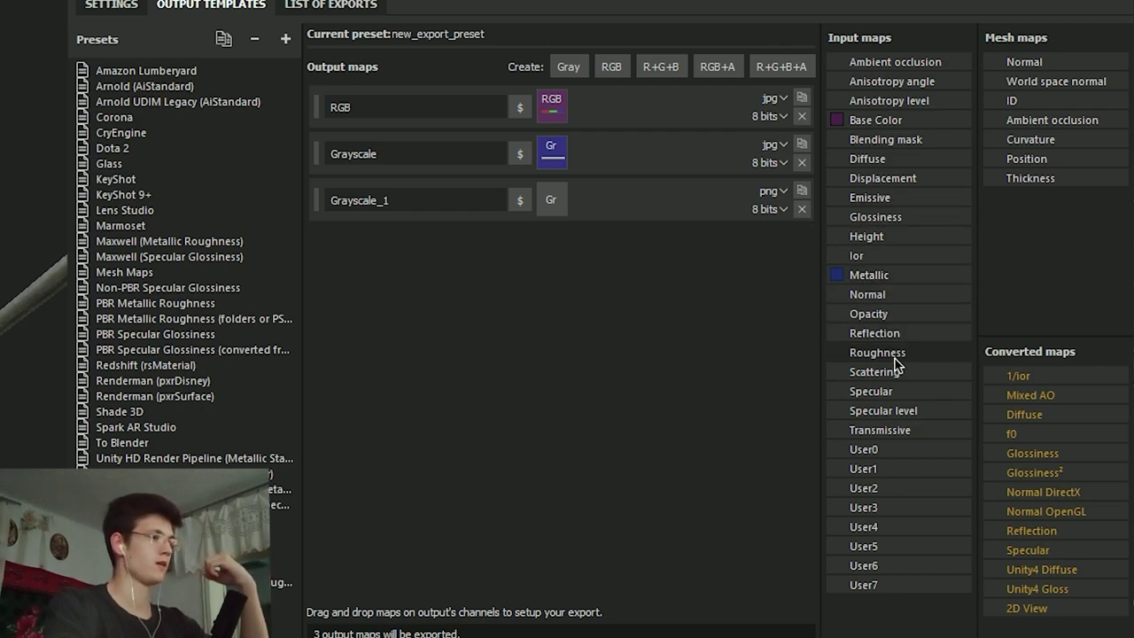
pyautogui.moveTo(908, 357); pyautogui.dragTo(551, 200)
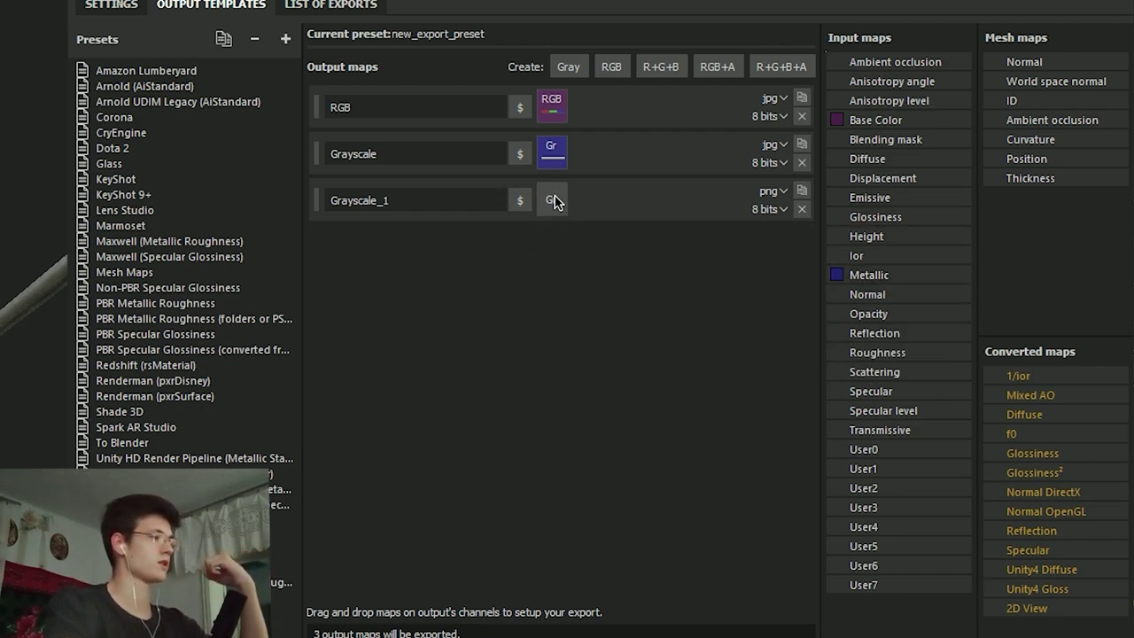
pyautogui.click(611, 226)
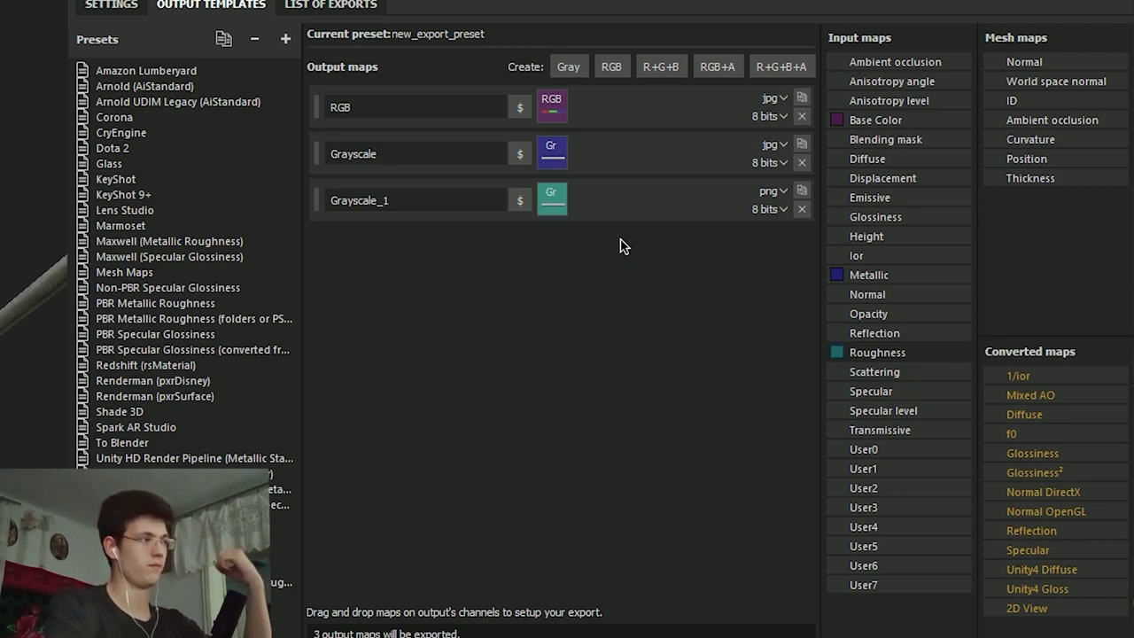
pyautogui.click(778, 190)
pyautogui.click(776, 262)
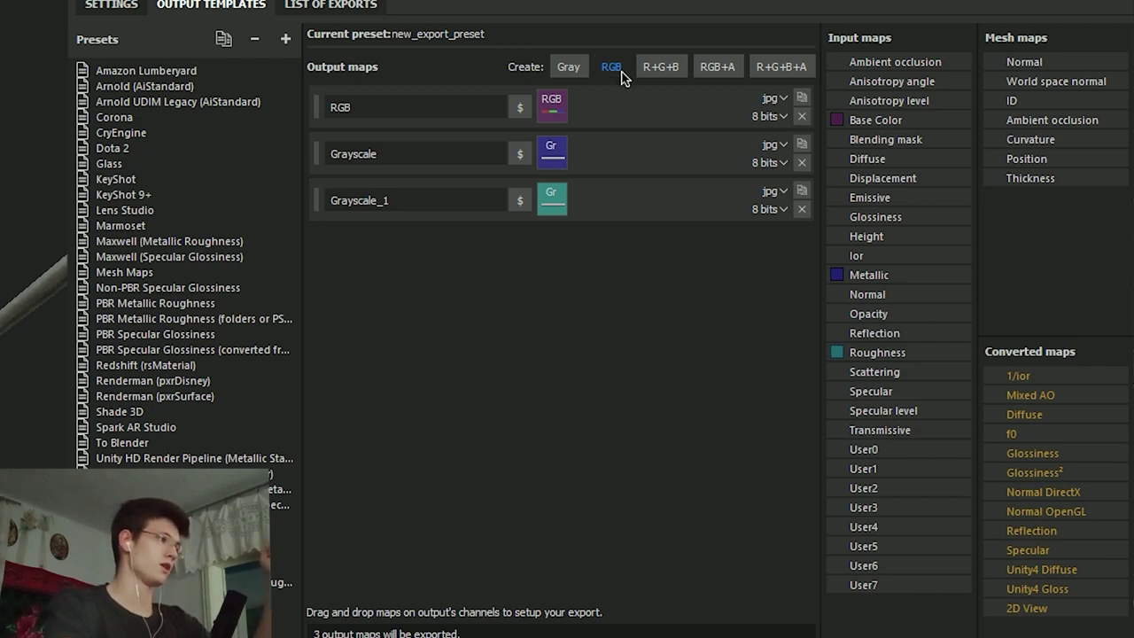
# Add RGB_1 as a jpg output carrying Normal OpenGL's RGB channels.
pyautogui.click(620, 75)
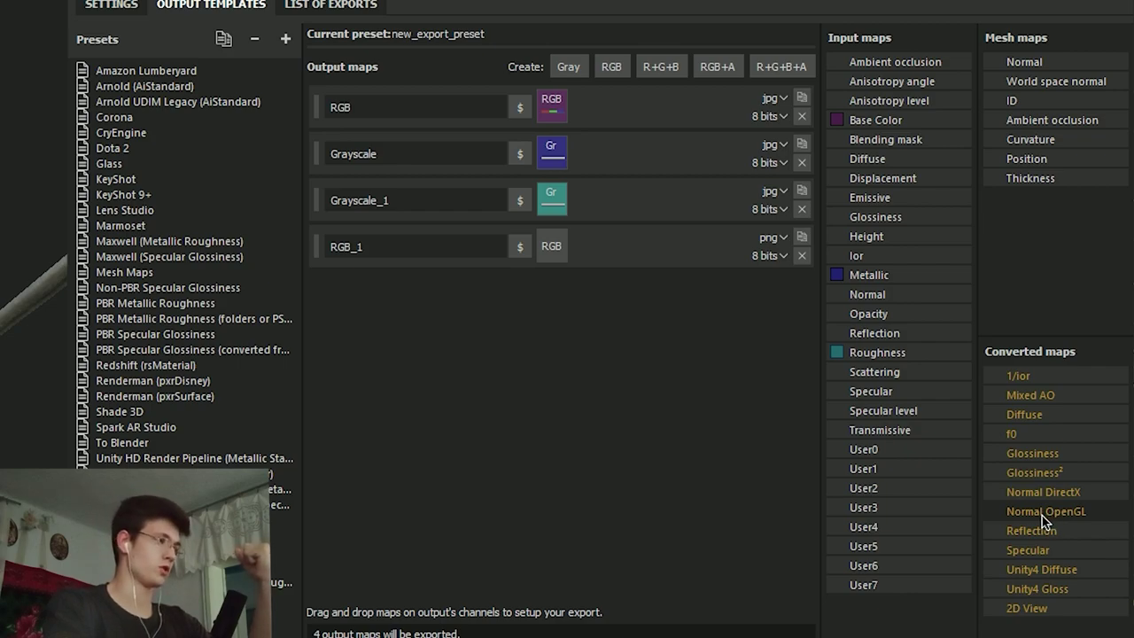
pyautogui.moveTo(1035, 521); pyautogui.dragTo(551, 256)
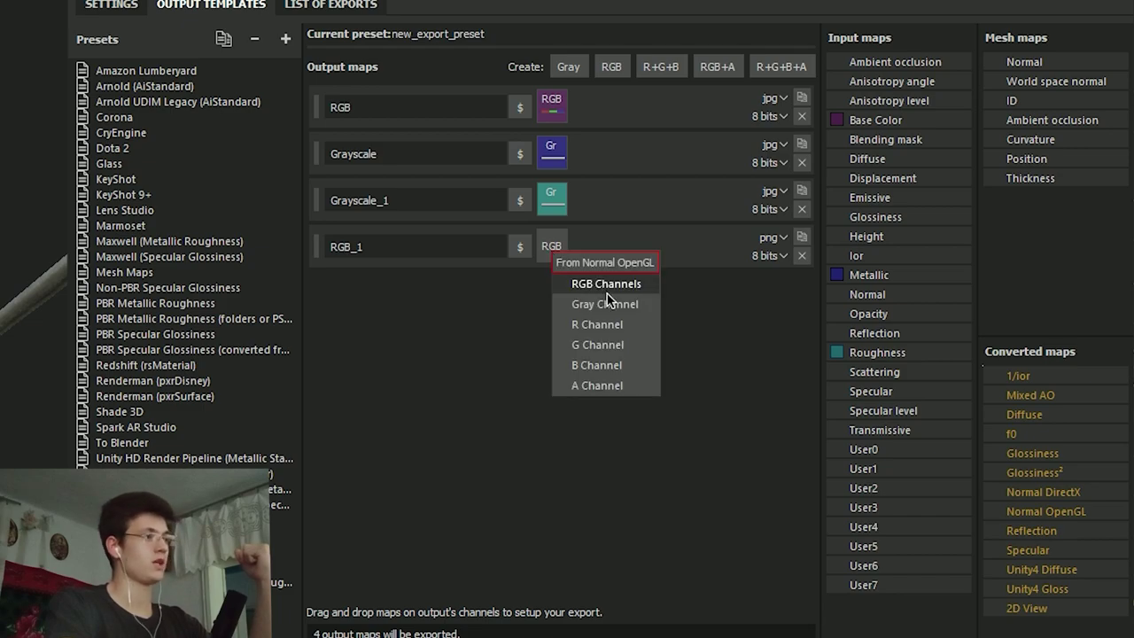
pyautogui.click(601, 289)
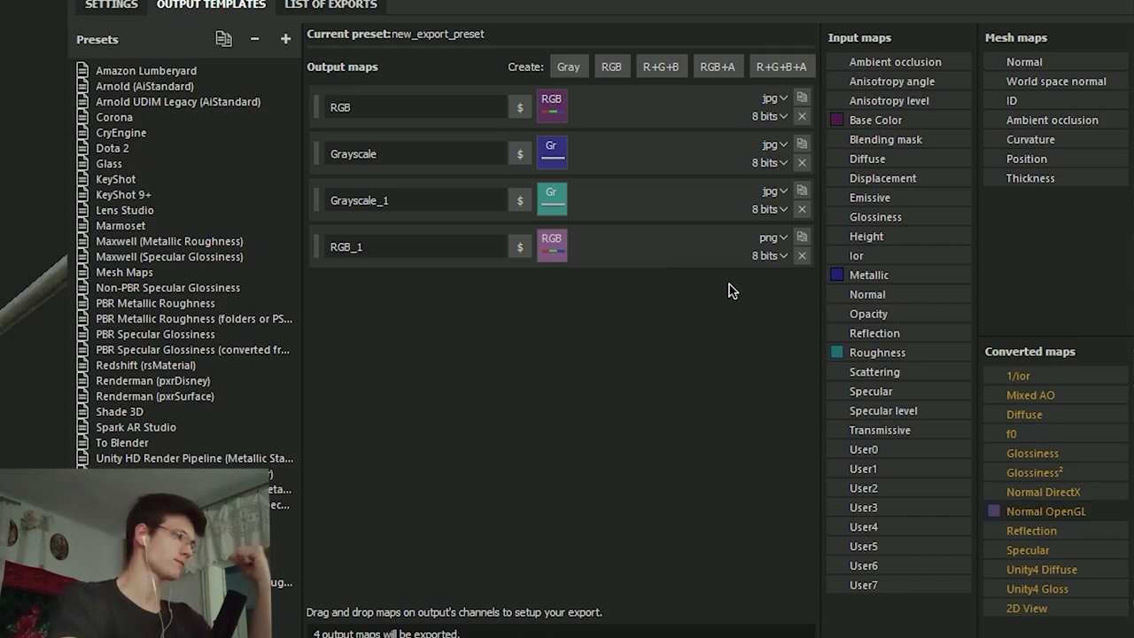
pyautogui.click(769, 238)
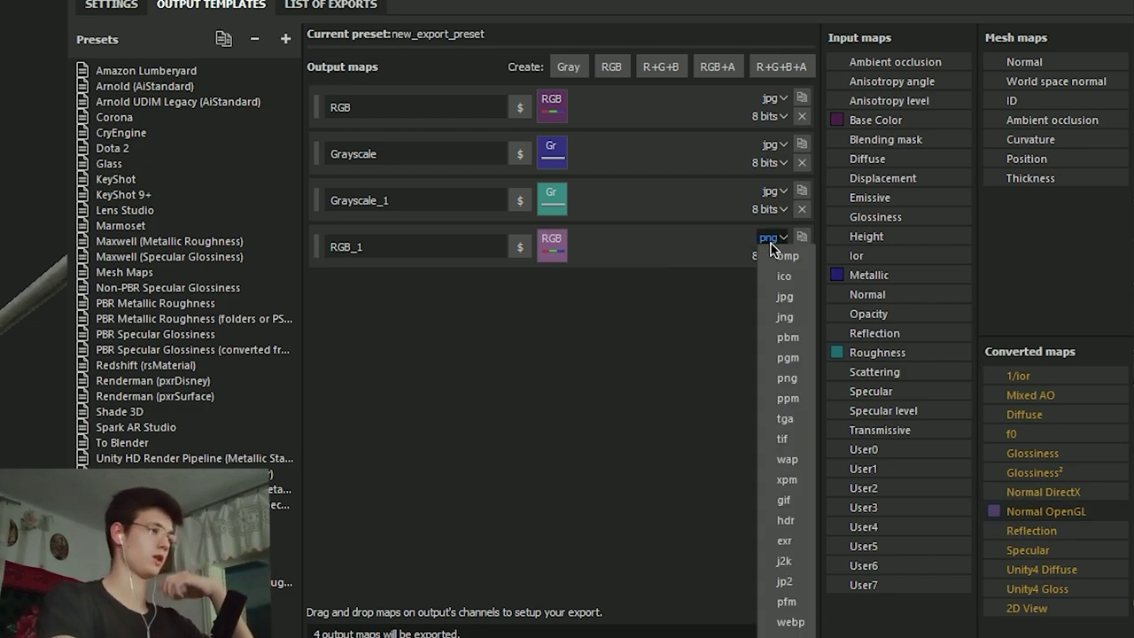
pyautogui.click(794, 297)
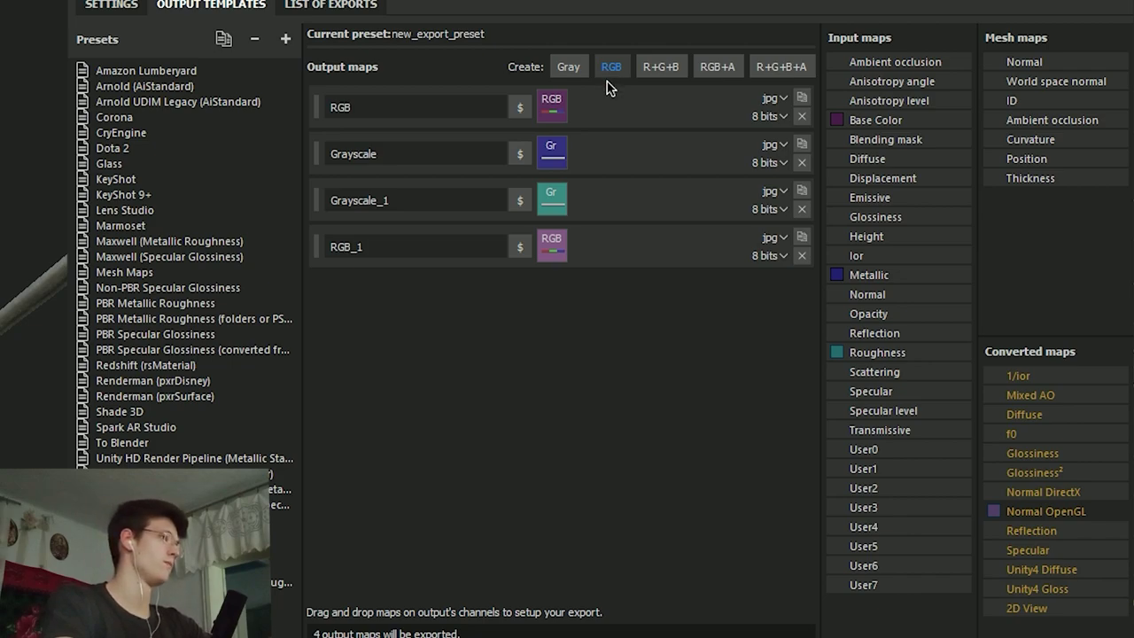
# Add Grayscale_2 as a jpg output using Ambient occlusion's gray channel.
pyautogui.click(572, 68)
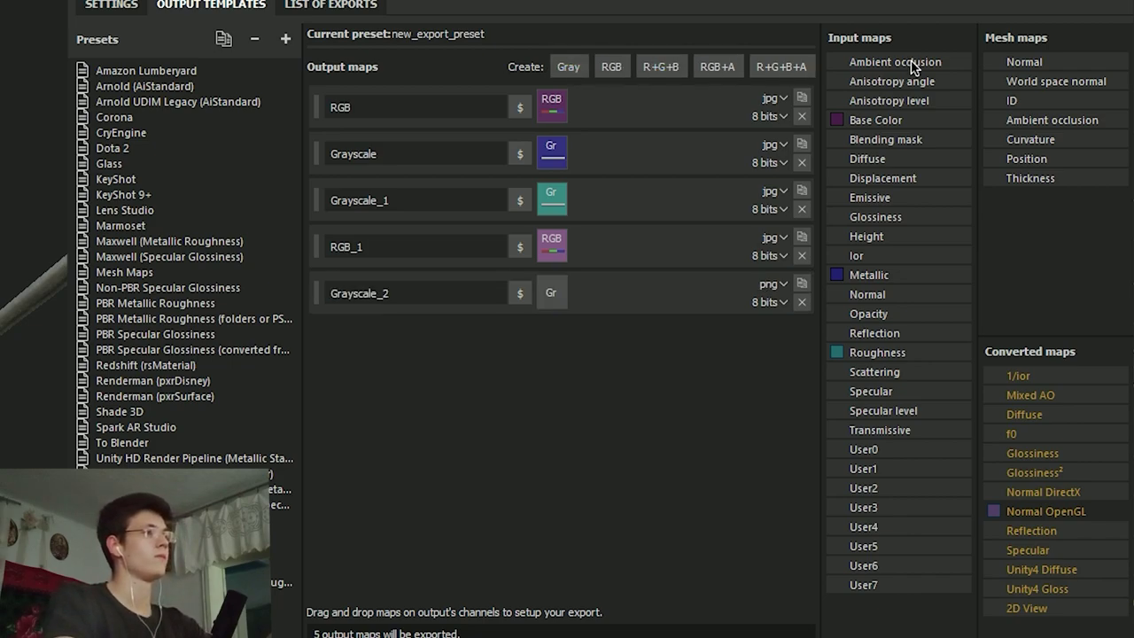
pyautogui.moveTo(912, 67); pyautogui.dragTo(551, 301)
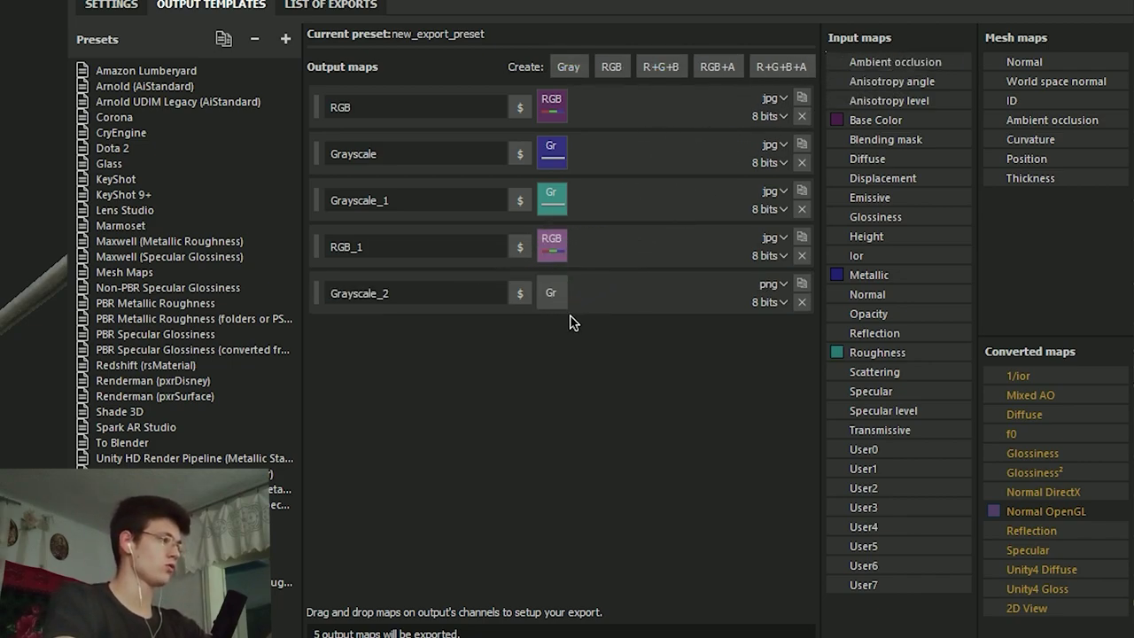
pyautogui.click(606, 332)
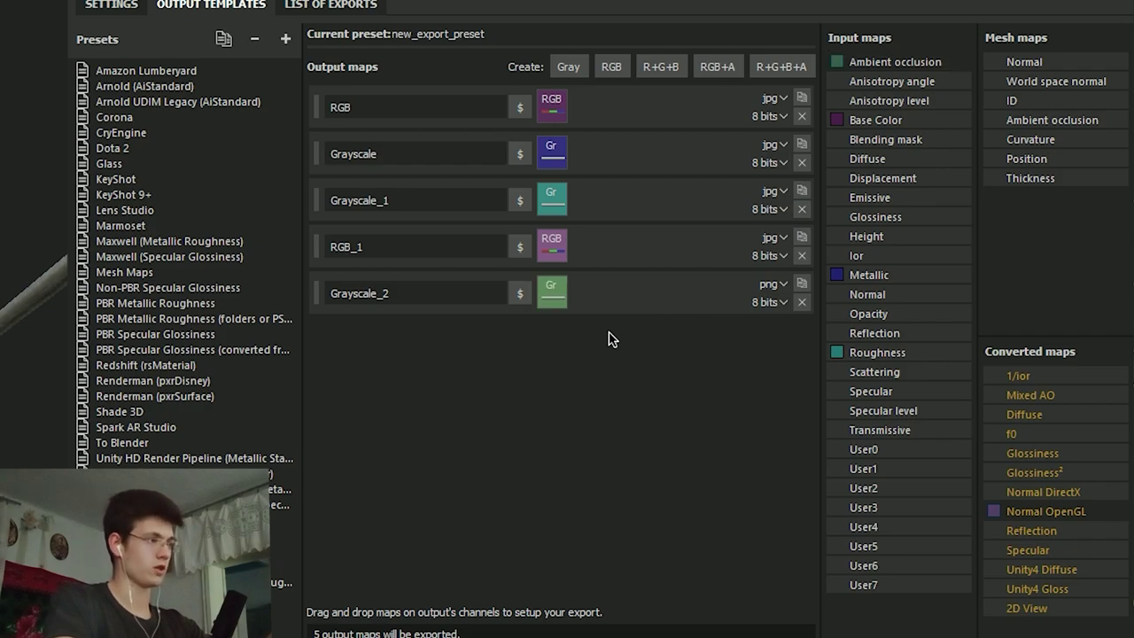
pyautogui.click(779, 288)
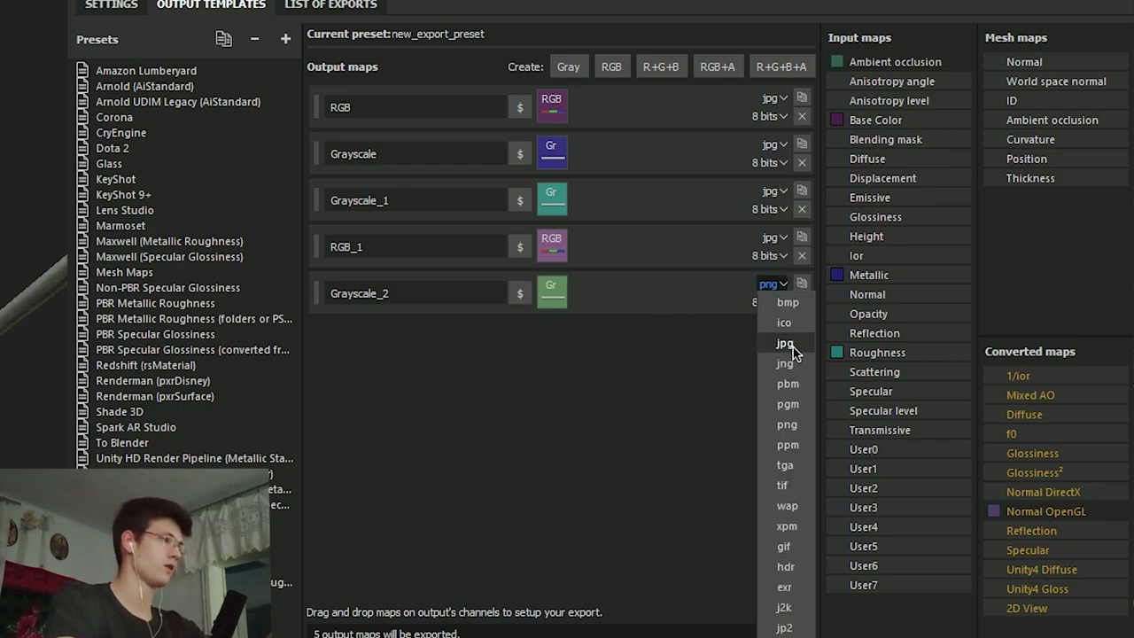
pyautogui.click(785, 344)
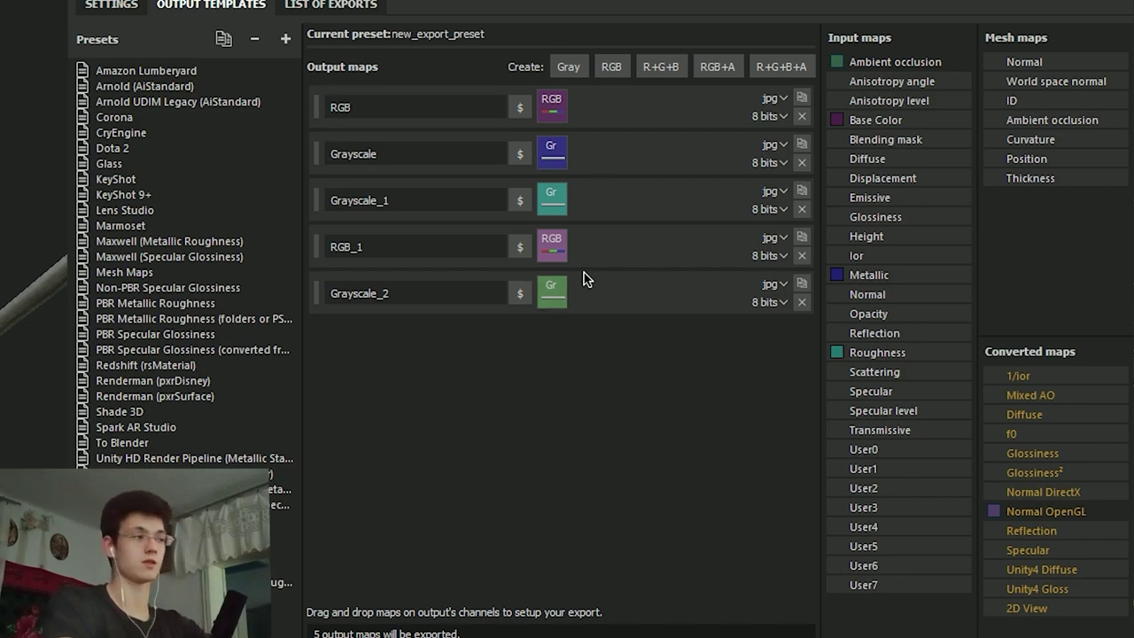
# Browse the file name variables and append $textureSet to the first map's name.
pyautogui.doubleClick(385, 105)
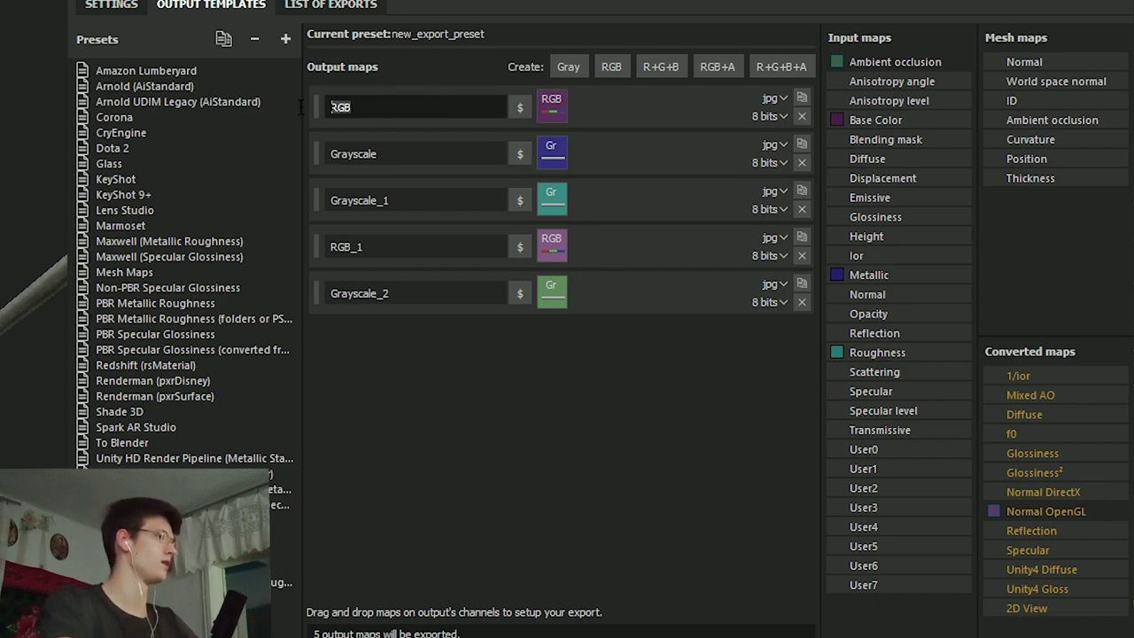
pyautogui.click(579, 358)
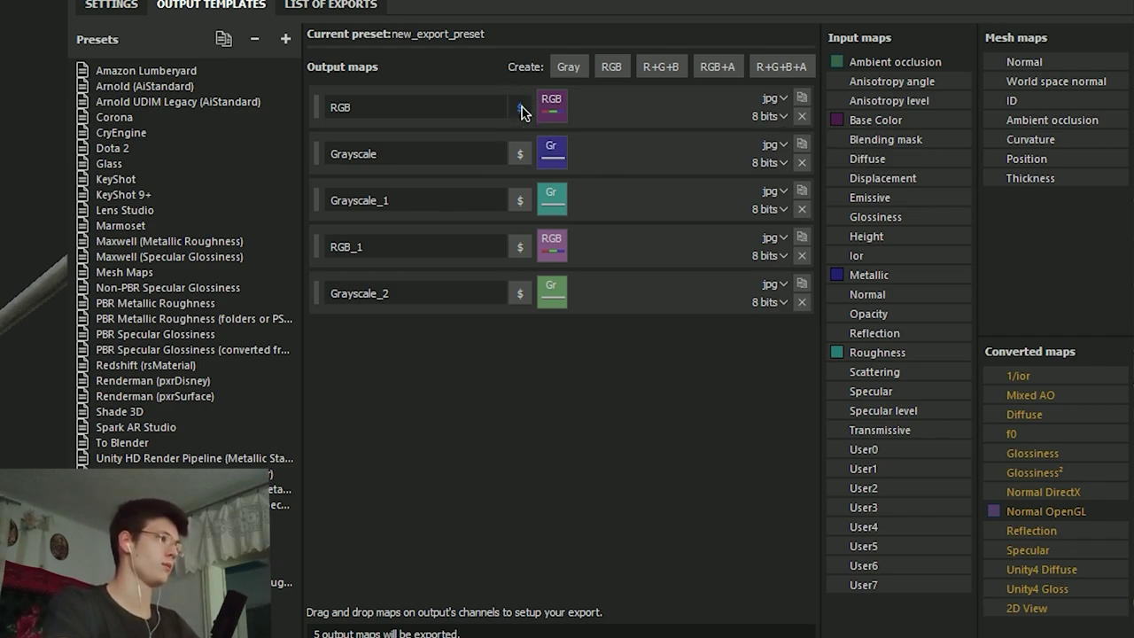
pyautogui.click(521, 109)
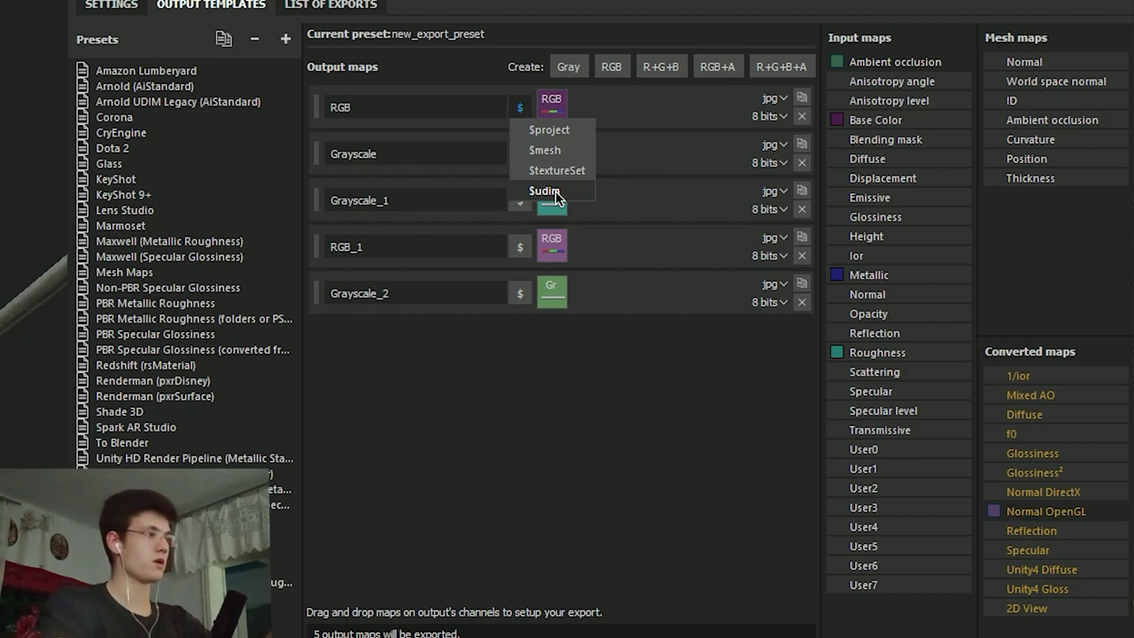
pyautogui.click(103, 7)
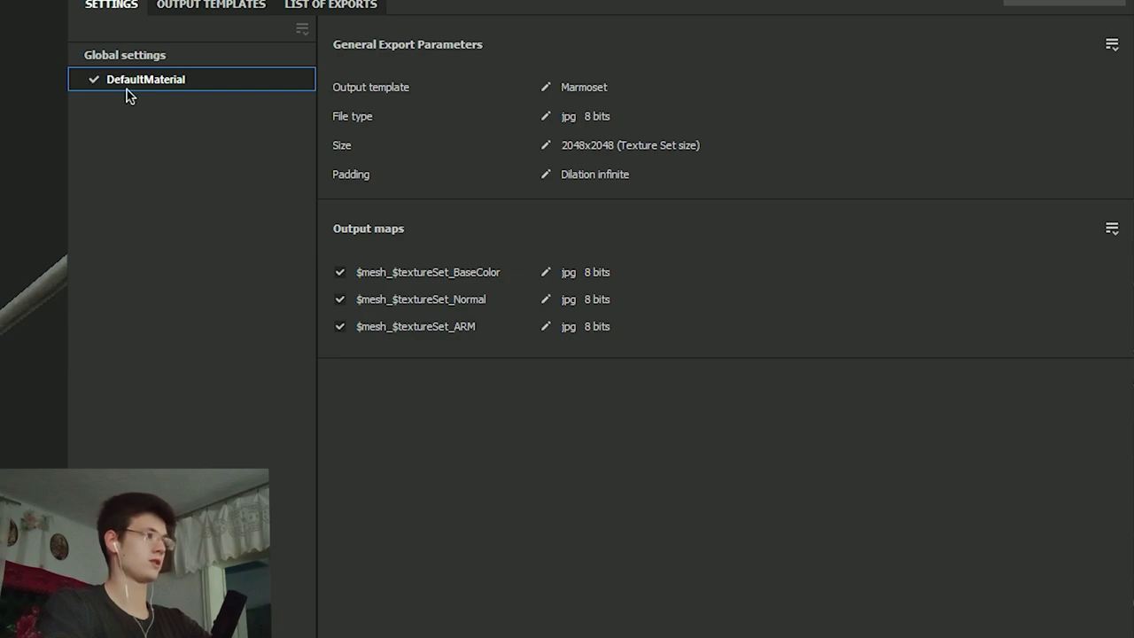
pyautogui.click(270, 7)
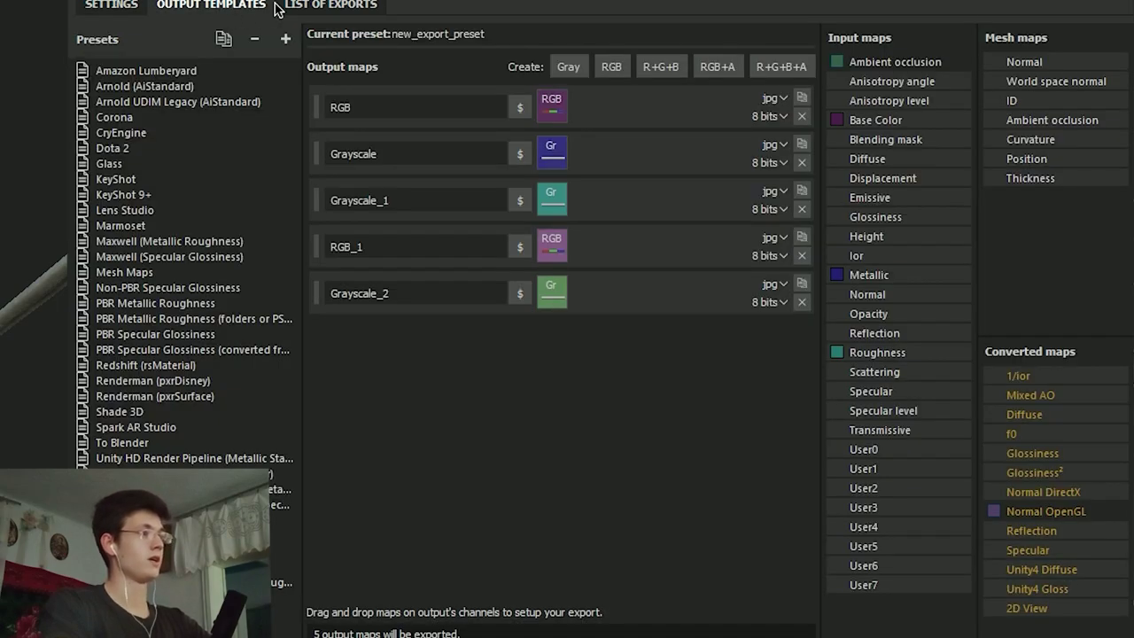
pyautogui.click(520, 107)
pyautogui.click(563, 168)
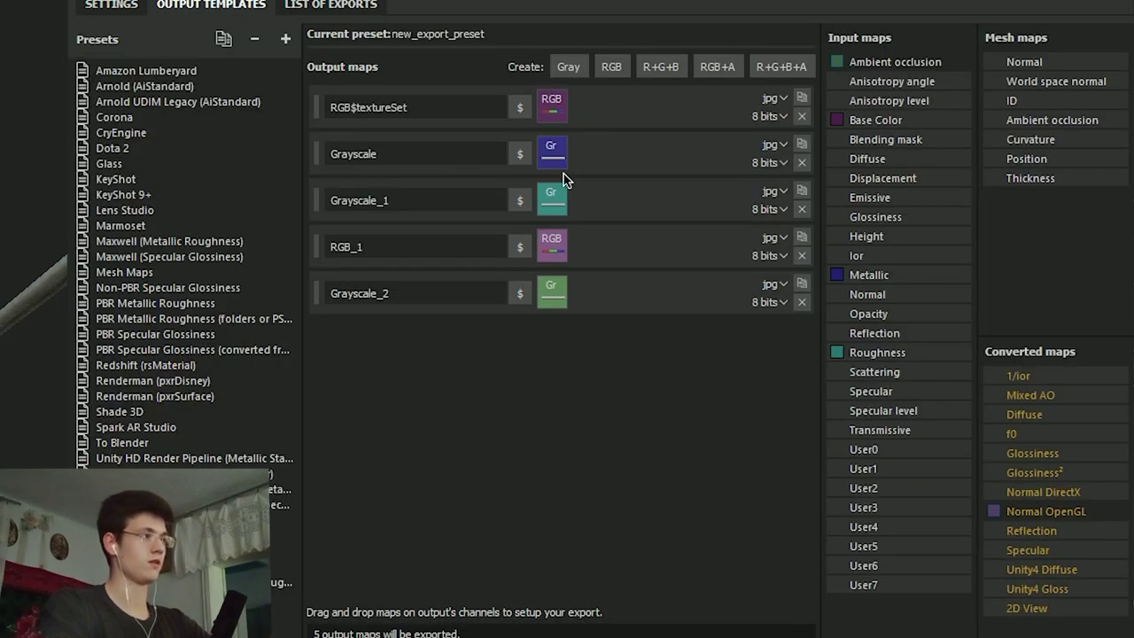
# Delete the leading RGB from the first map's name and add the _B suffix.
pyautogui.click(352, 109)
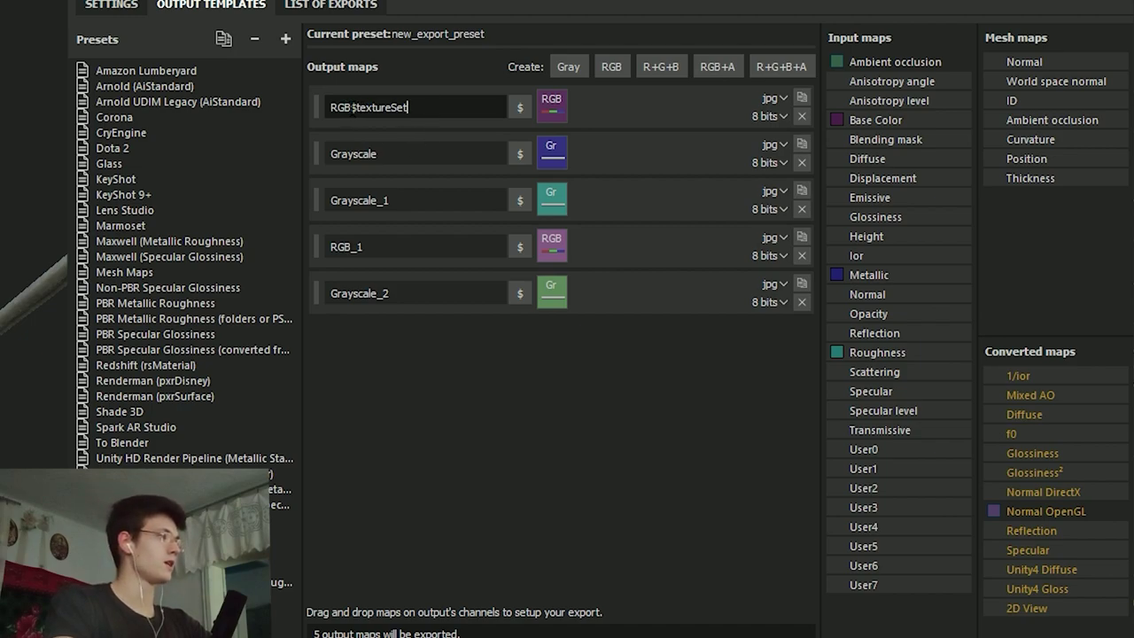
pyautogui.doubleClick(341, 107)
pyautogui.press('BackSpace')
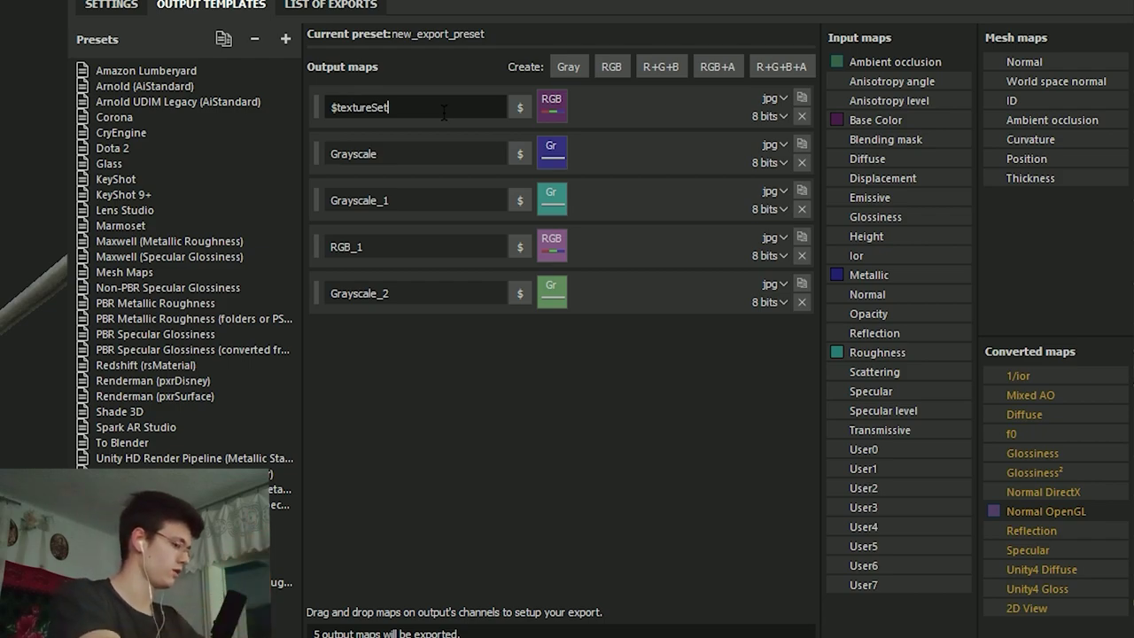
pyautogui.write('_')
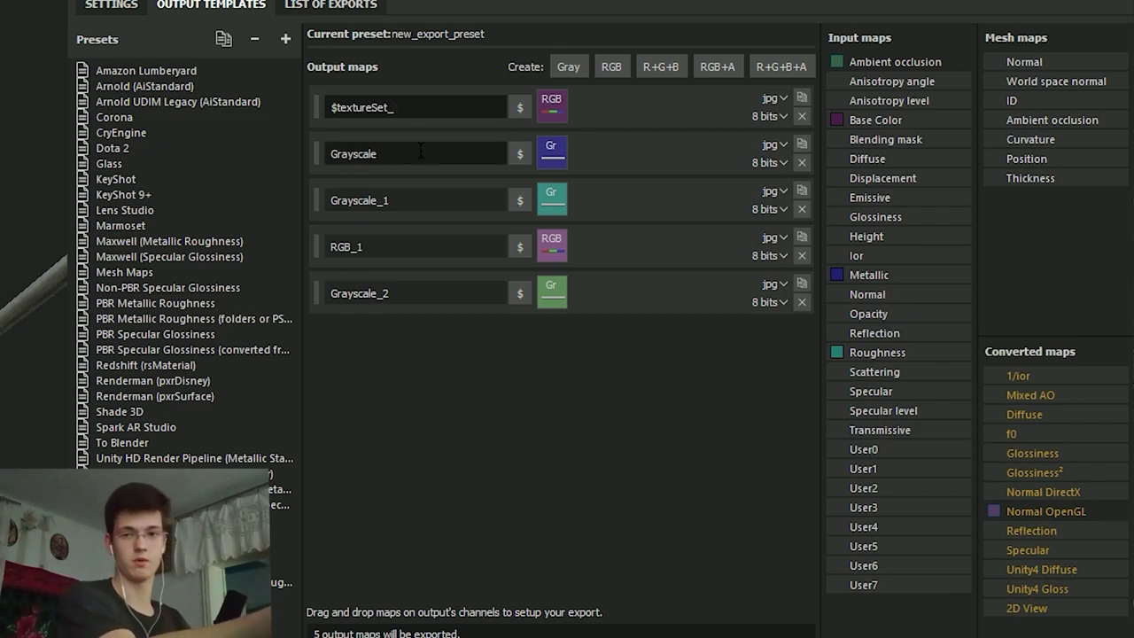
pyautogui.write('B')
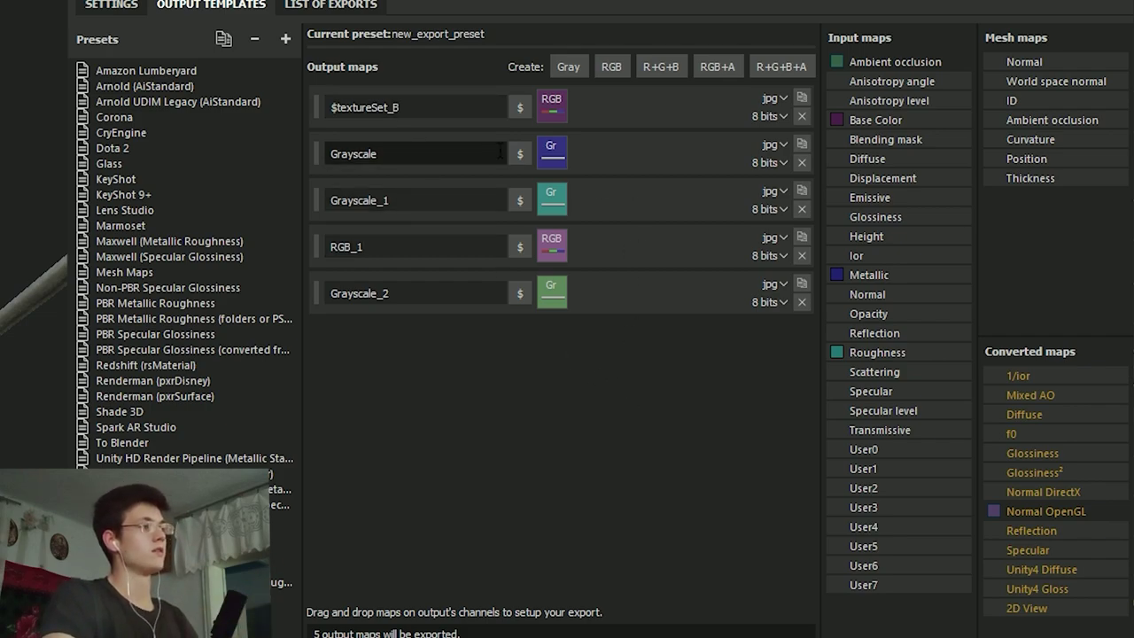
# Clear the four remaining default map names and insert $textureSet into the Grayscale map's name.
pyautogui.click(354, 153)
pyautogui.hotkey('ctrl', 'a')
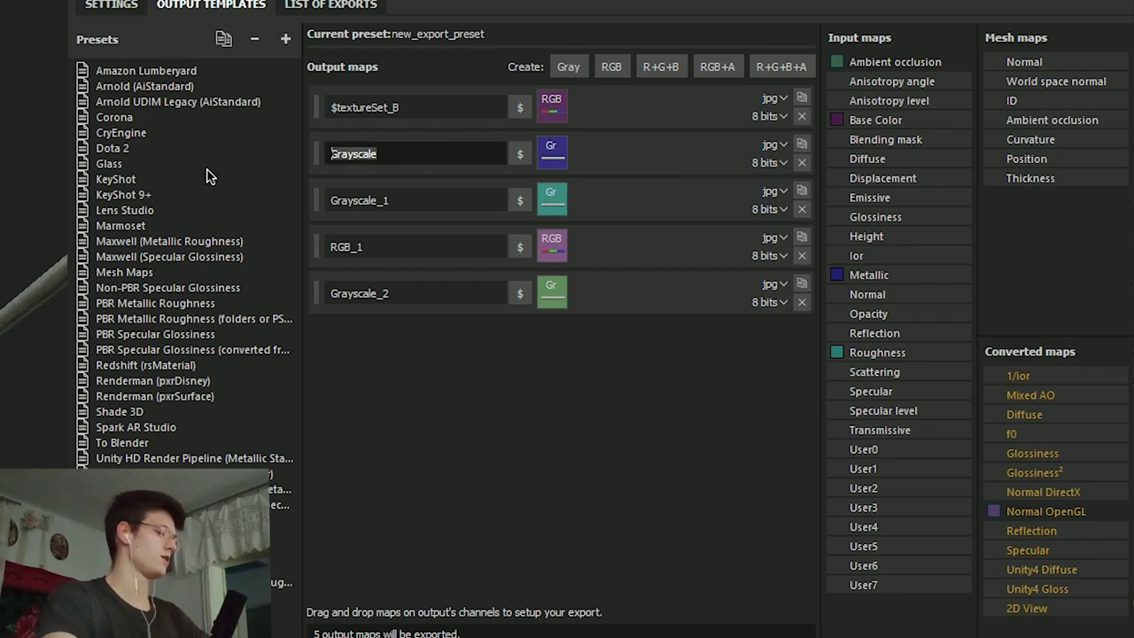
pyautogui.press('BackSpace')
pyautogui.press('Tab')
pyautogui.press('BackSpace')
pyautogui.press('Tab')
pyautogui.press('BackSpace')
pyautogui.press('Tab')
pyautogui.press('BackSpace')
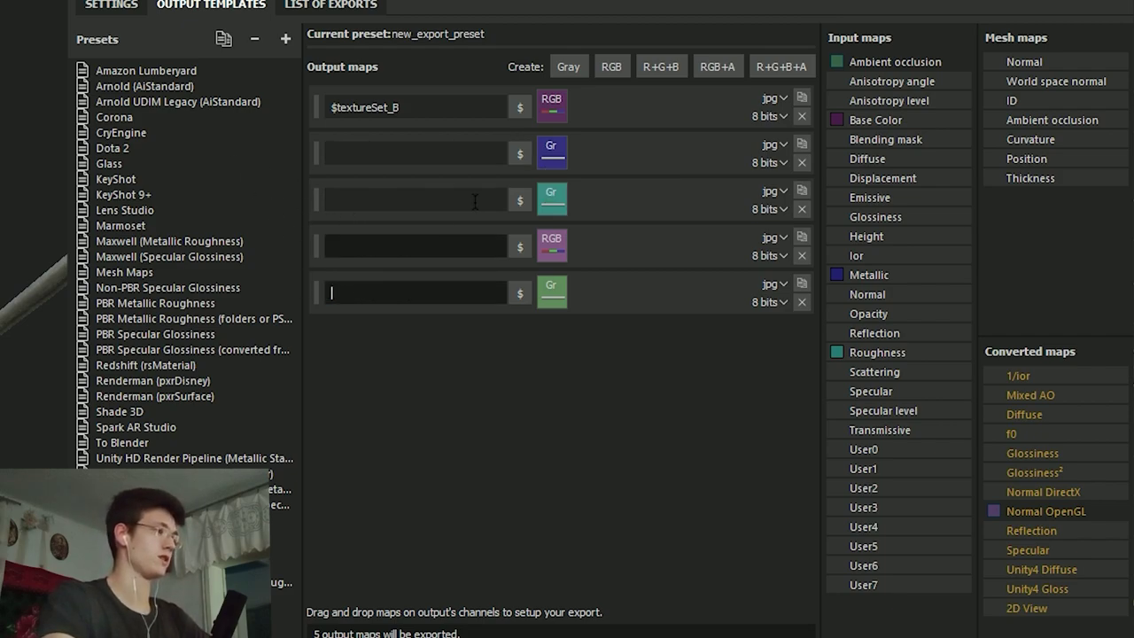
pyautogui.click(520, 154)
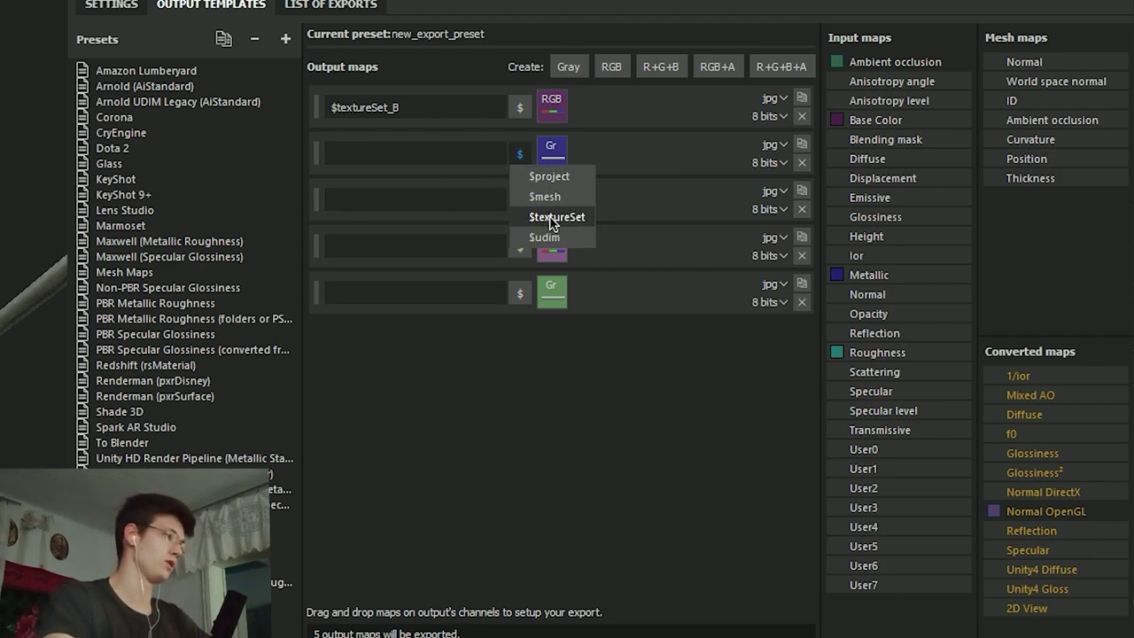
pyautogui.click(545, 222)
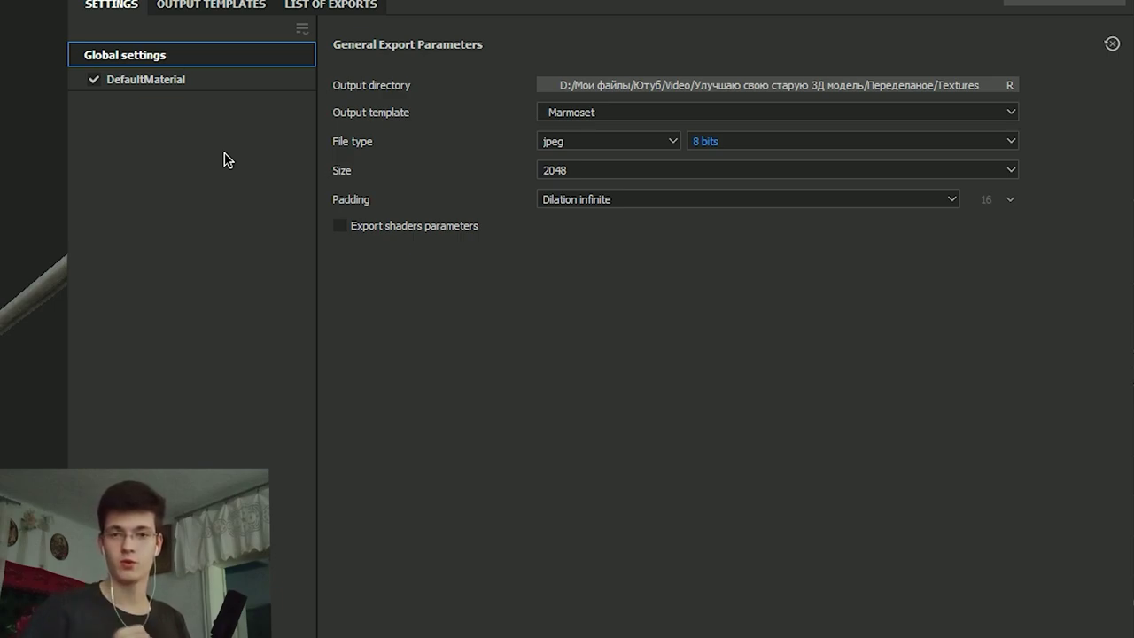
# Compare the Marmoset preset's BaseColor, Normal and ARM output maps in the output templates.
pyautogui.click(235, 7)
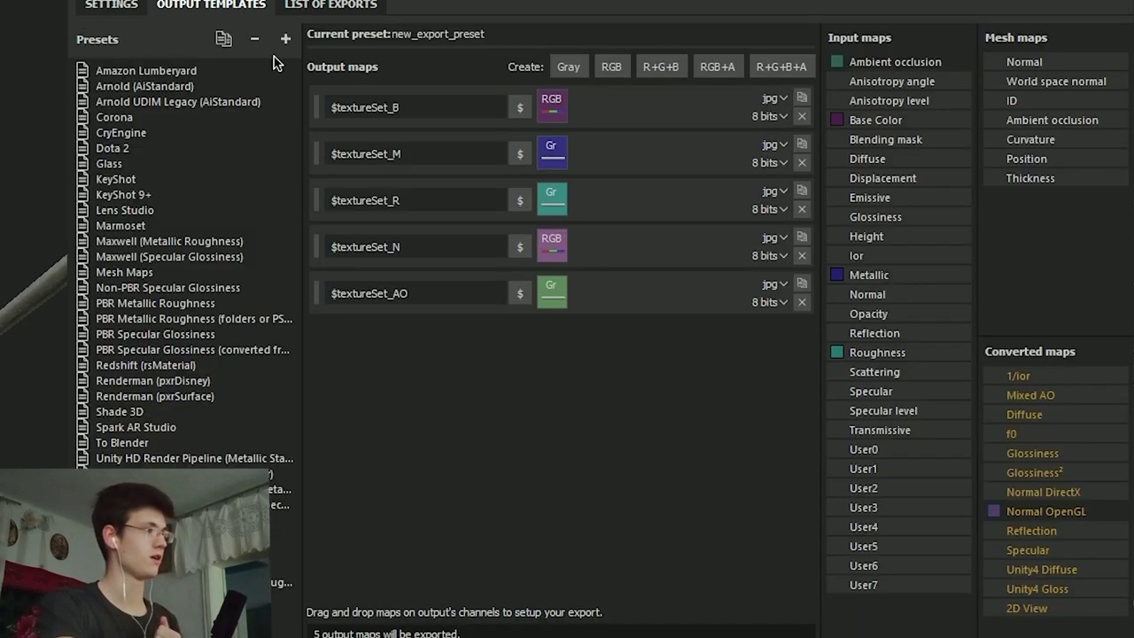
pyautogui.click(421, 248)
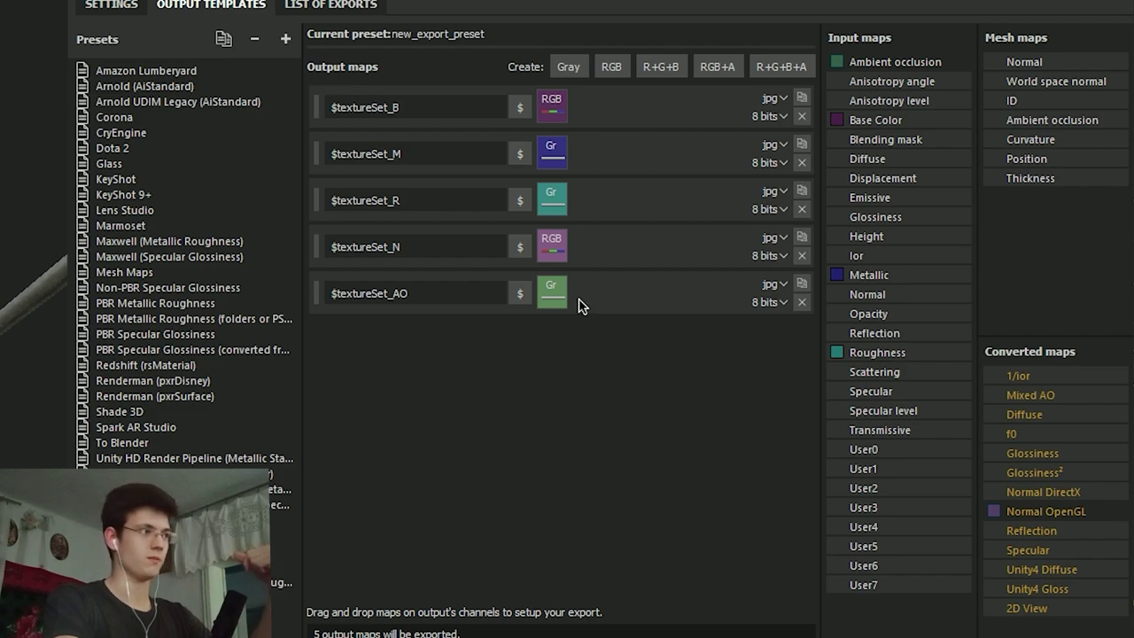
pyautogui.click(133, 228)
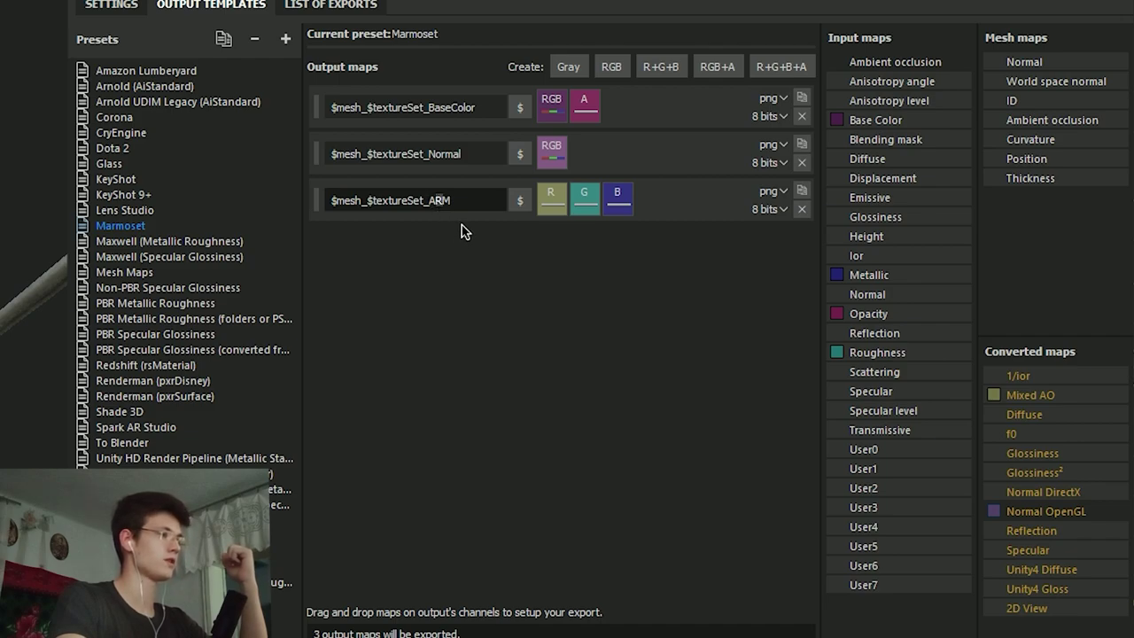
pyautogui.click(474, 269)
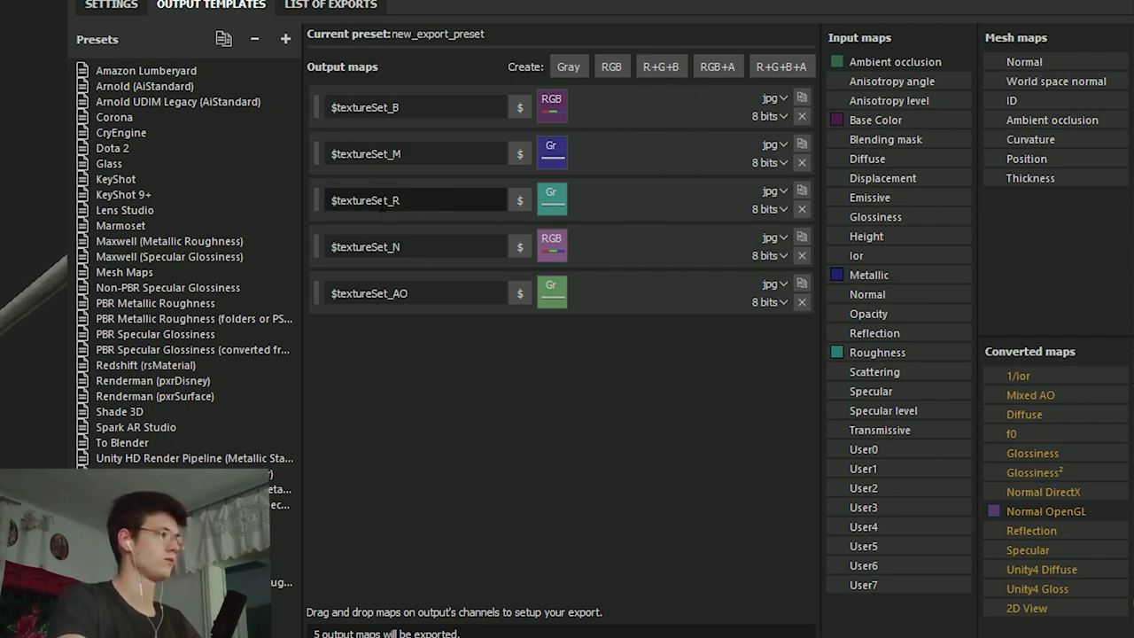
# Delete the separate roughness, metallic and ambient occlusion outputs and add a new R+G+B output map.
pyautogui.click(802, 209)
pyautogui.click(802, 162)
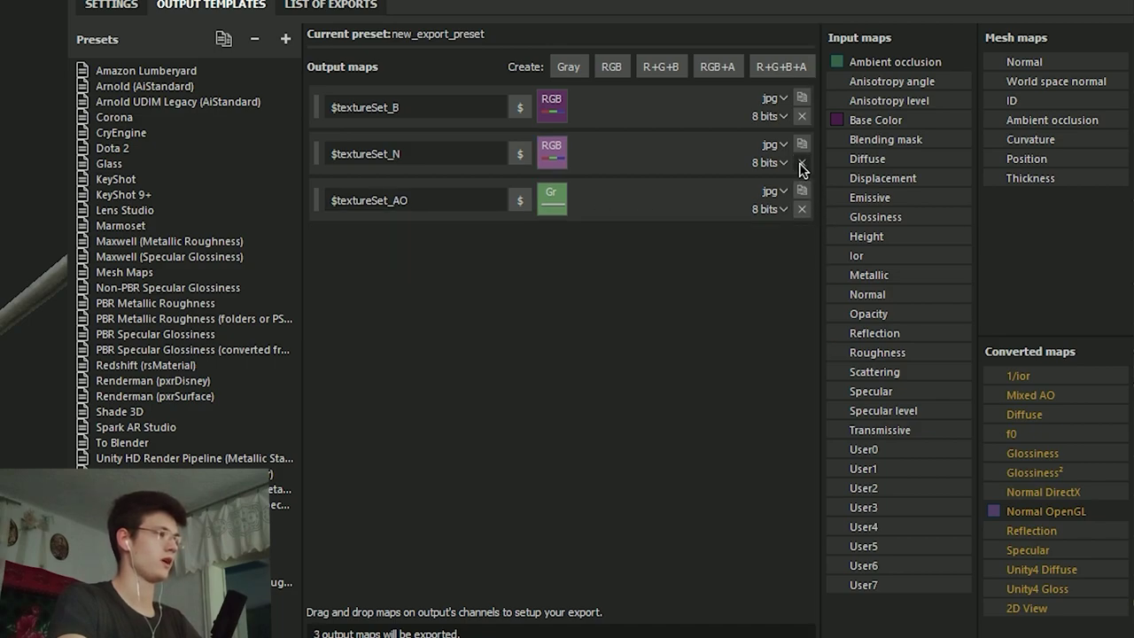
pyautogui.click(802, 209)
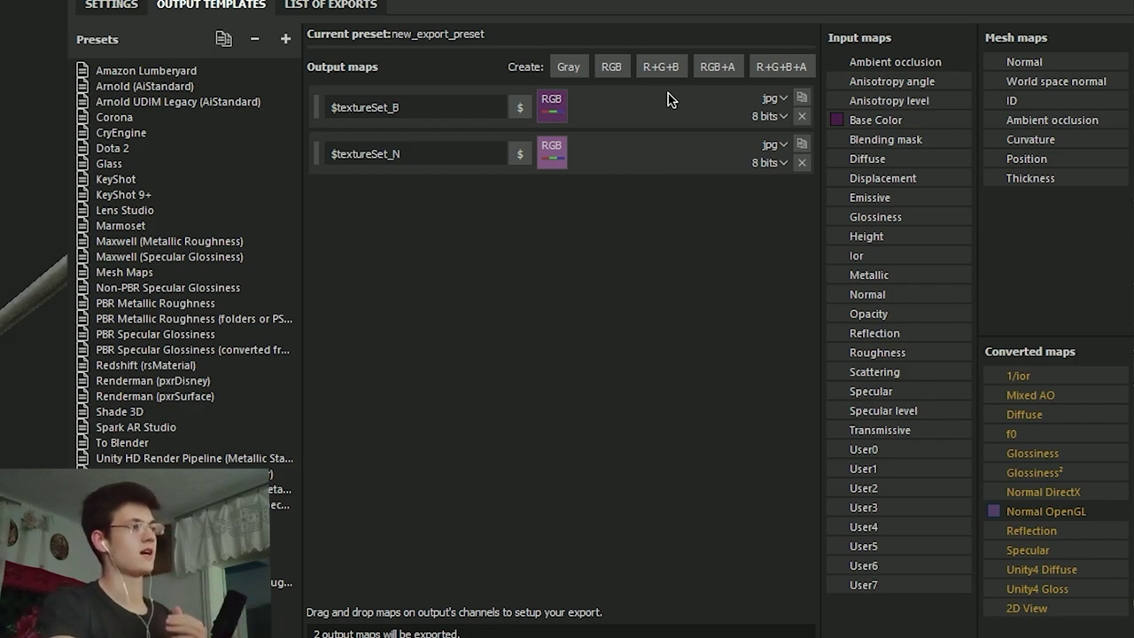
pyautogui.click(667, 71)
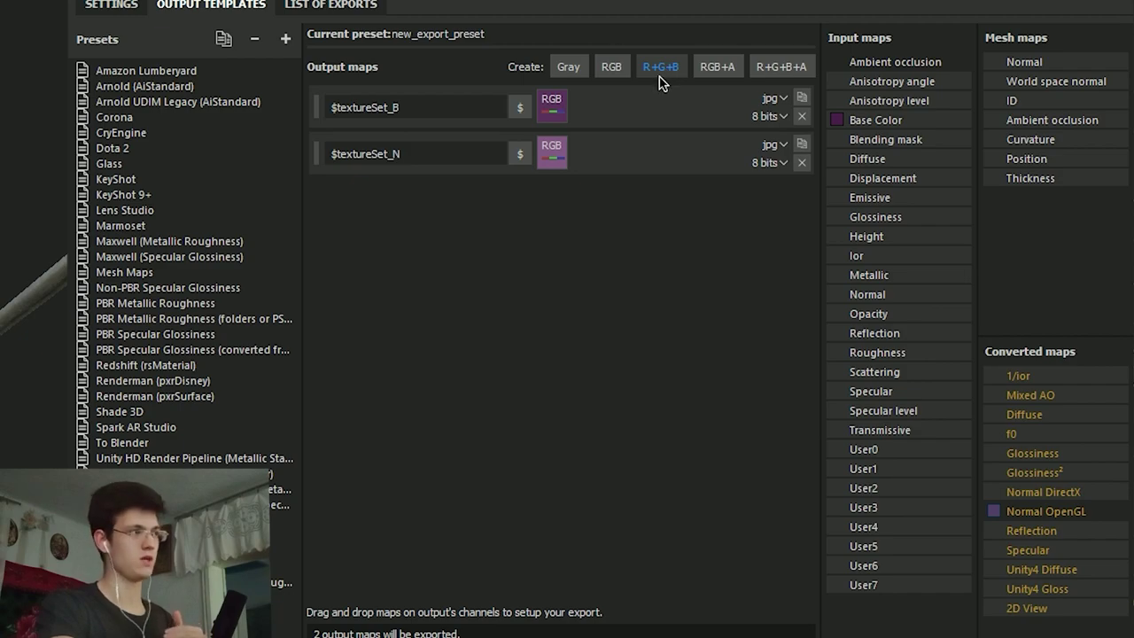
pyautogui.click(660, 68)
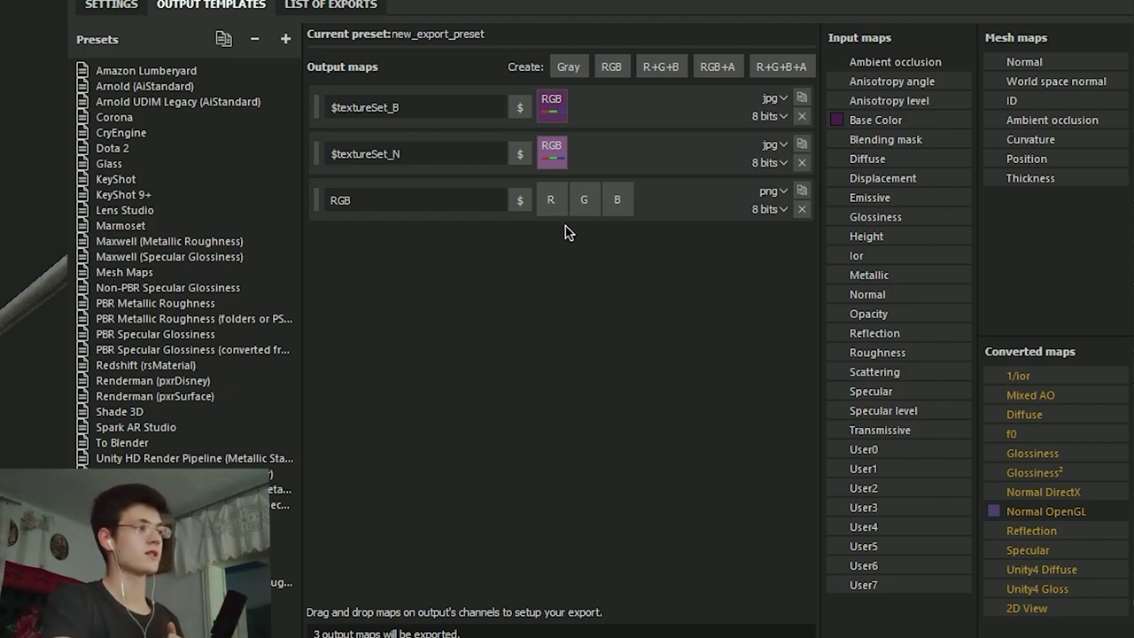
# Pack the Ambient occlusion, Roughness and Metallic gray channels into R, G and B.
pyautogui.moveTo(905, 69)
pyautogui.mouseDown()
pyautogui.moveTo(542, 158)
pyautogui.moveTo(551, 205)
pyautogui.mouseUp()
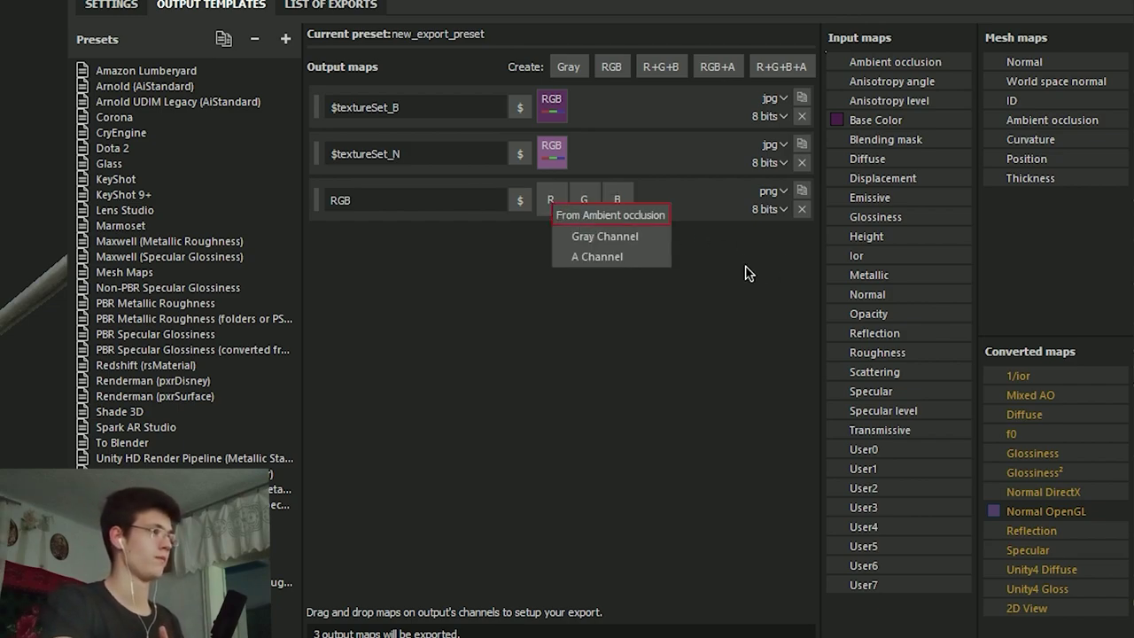
pyautogui.click(640, 245)
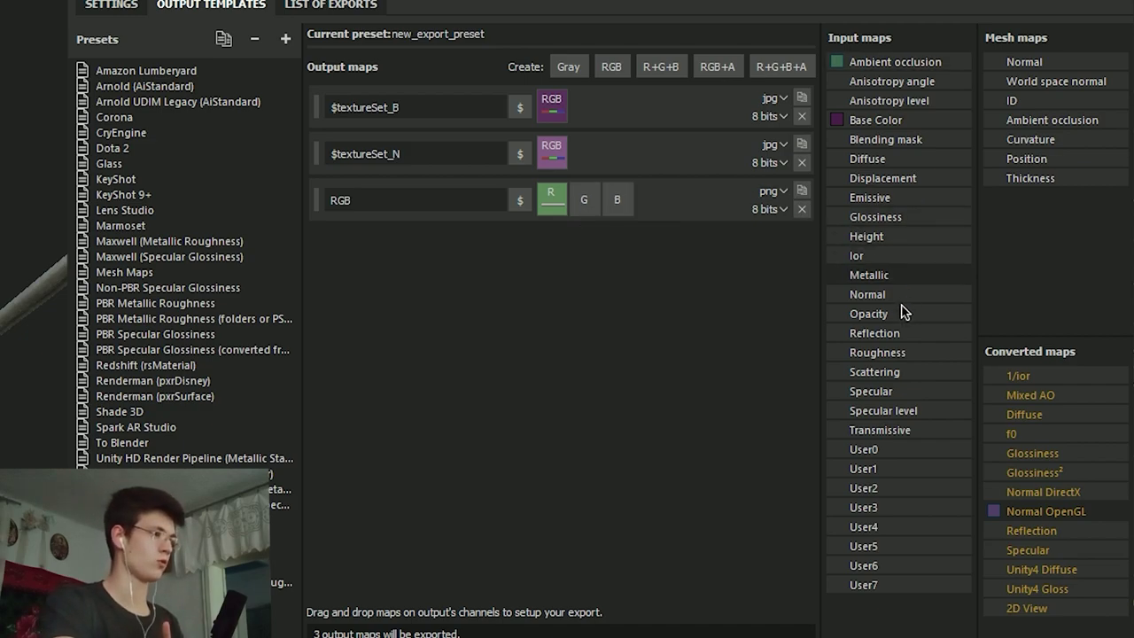
pyautogui.moveTo(881, 355); pyautogui.dragTo(586, 203)
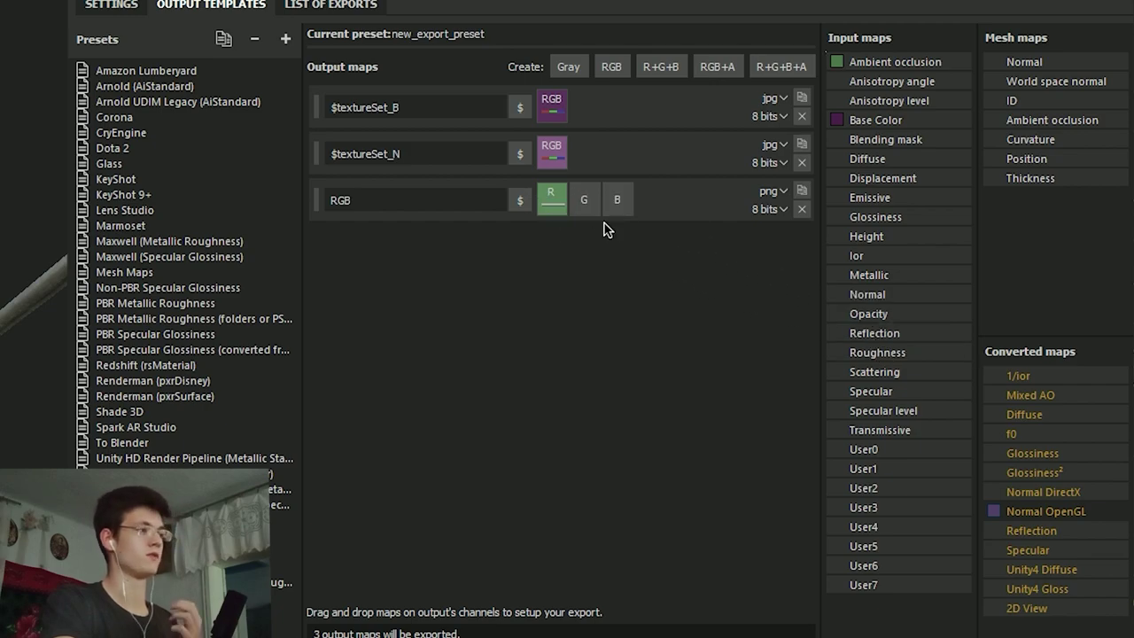
pyautogui.click(629, 240)
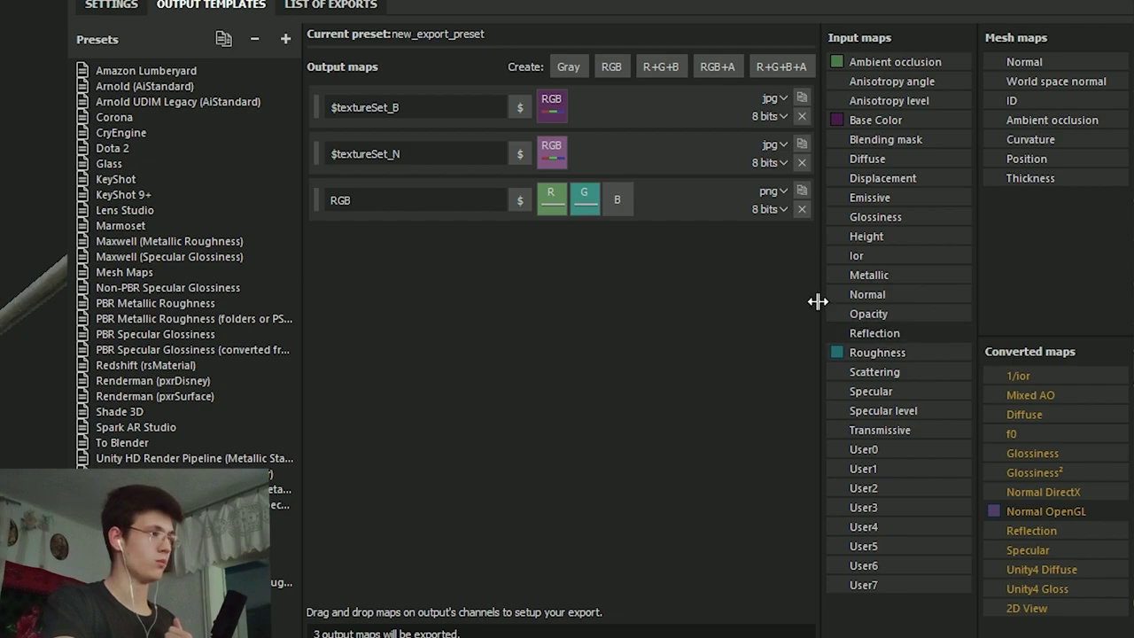
pyautogui.moveTo(889, 283); pyautogui.dragTo(625, 204)
pyautogui.click(684, 233)
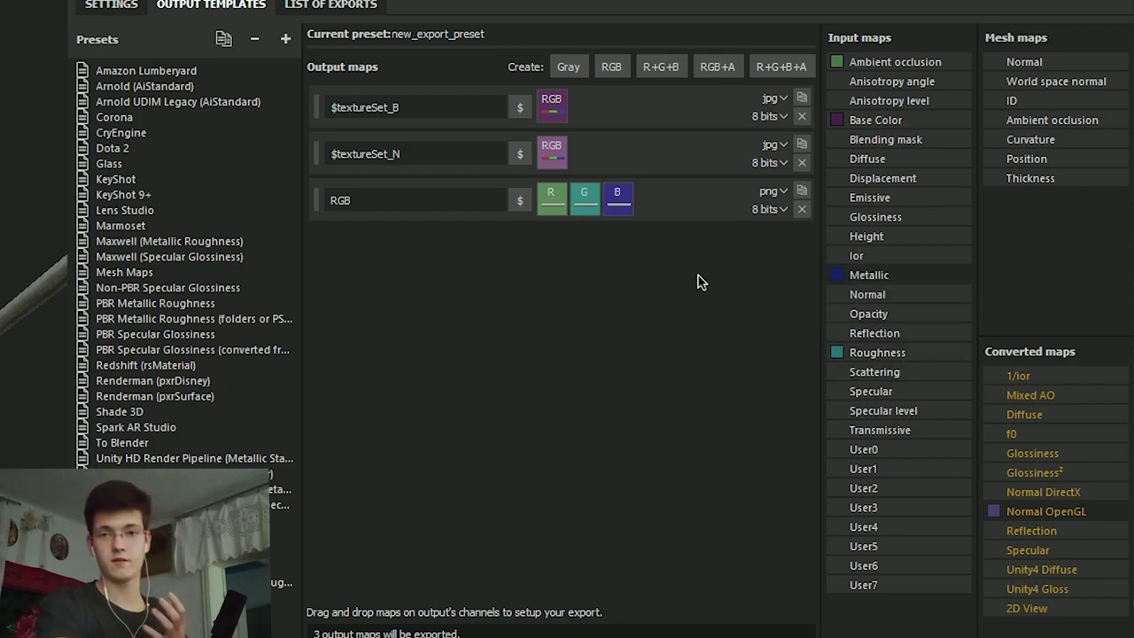
pyautogui.doubleClick(434, 200)
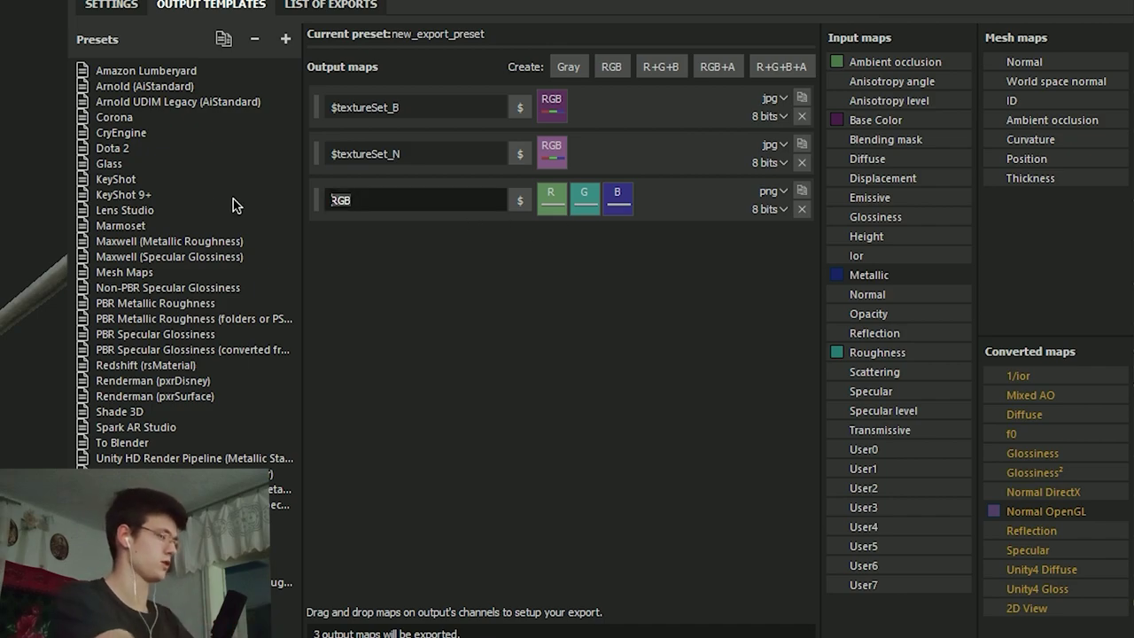
# Replace the placeholder name with the $textureSet variable followed by an underscore.
pyautogui.press('BackSpace')
pyautogui.click(517, 204)
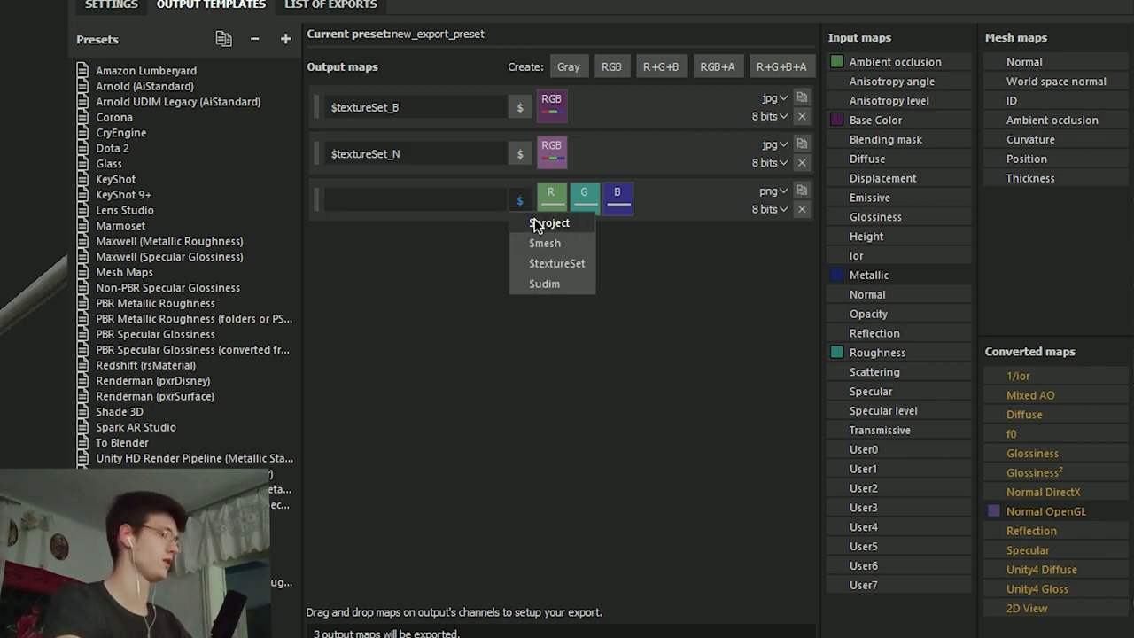
pyautogui.click(542, 263)
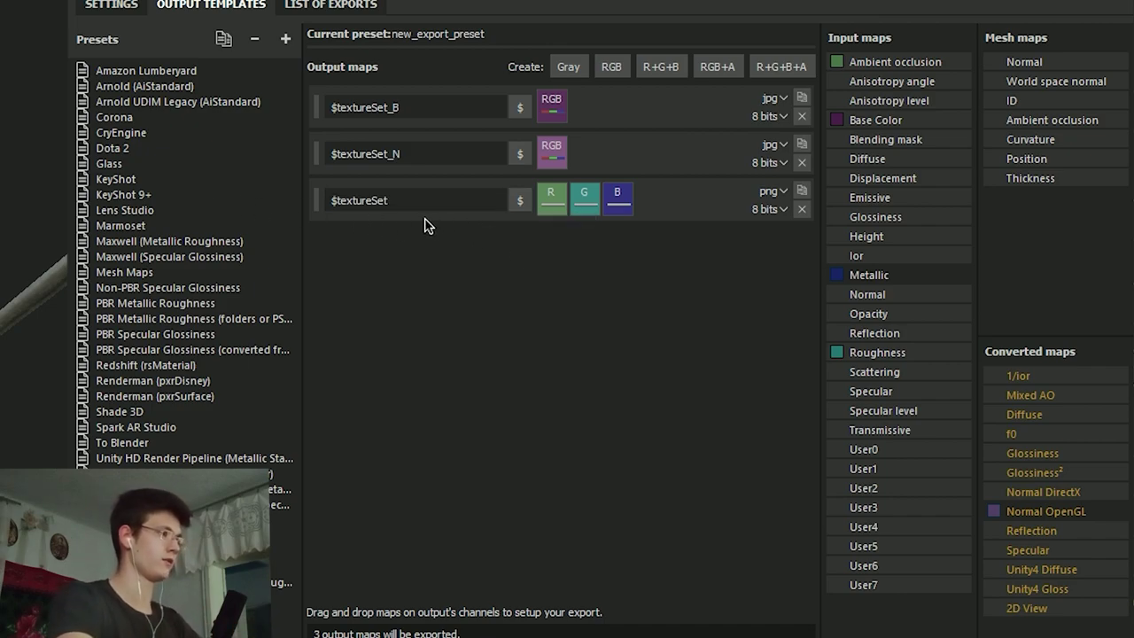
pyautogui.click(436, 203)
pyautogui.write('_')
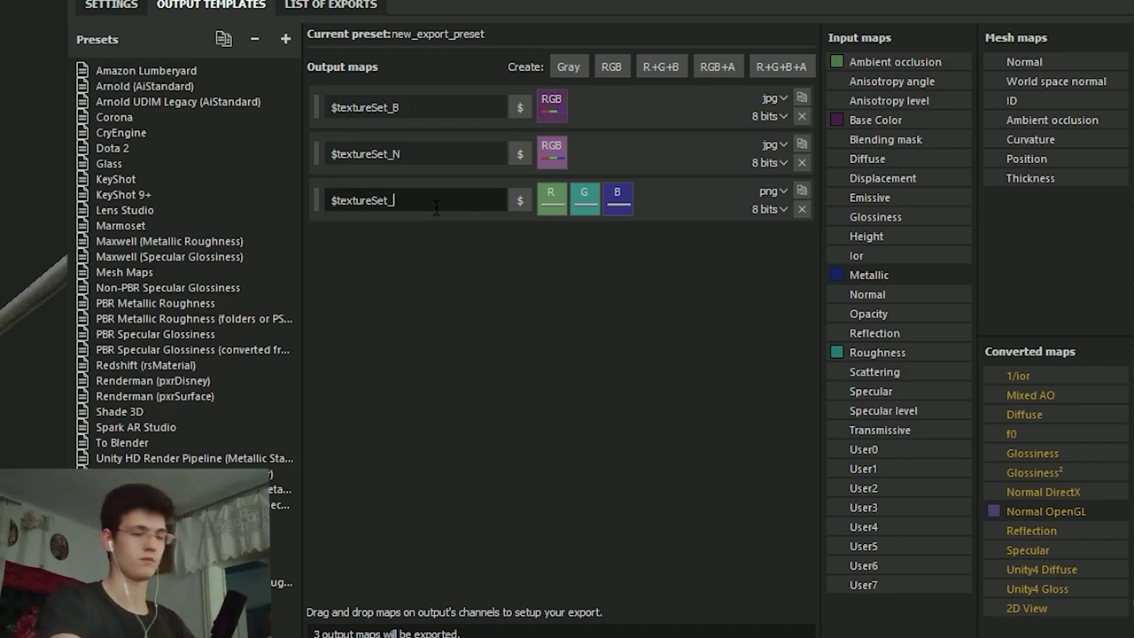
# Complete the name as $textureSet_ARM and set the map's format to jpg.
pyautogui.click(521, 203)
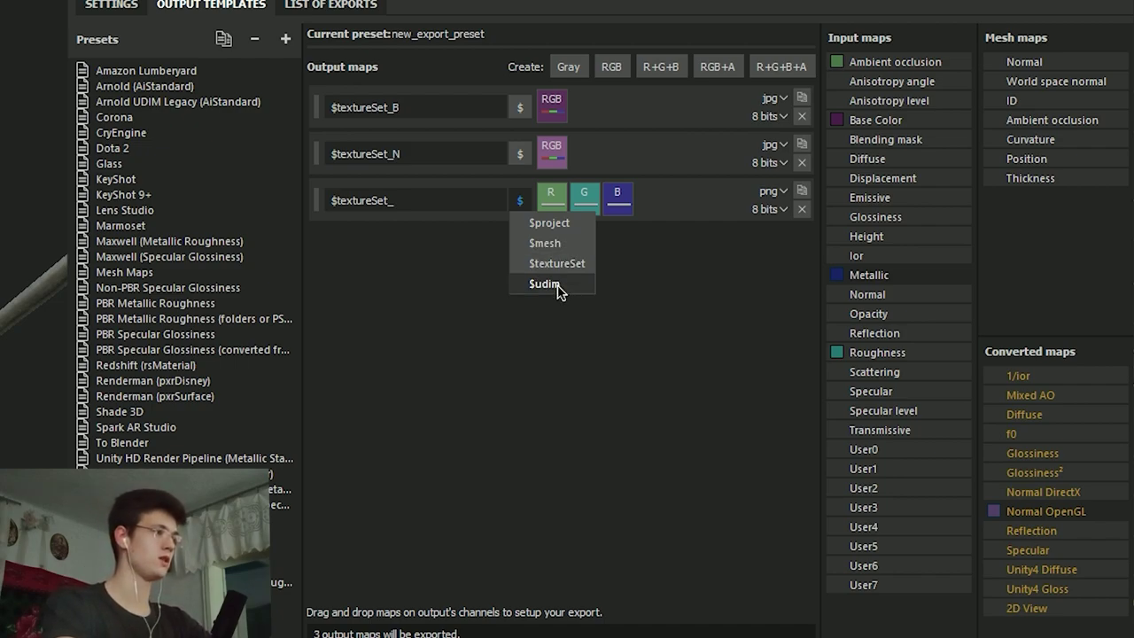
pyautogui.click(709, 322)
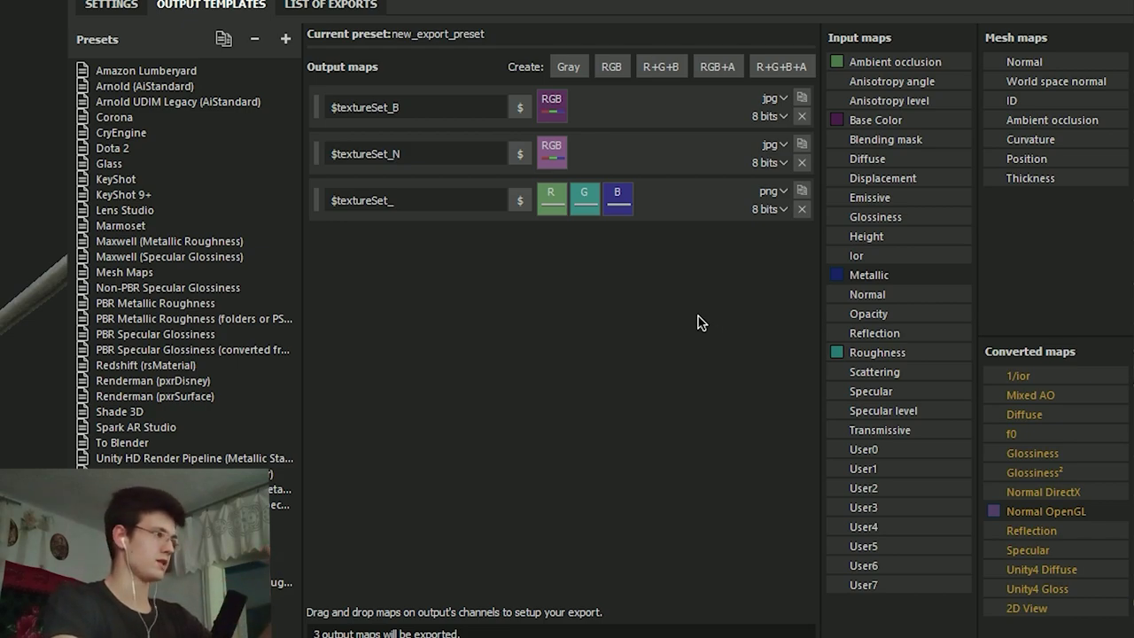
pyautogui.click(498, 202)
pyautogui.write('AR')
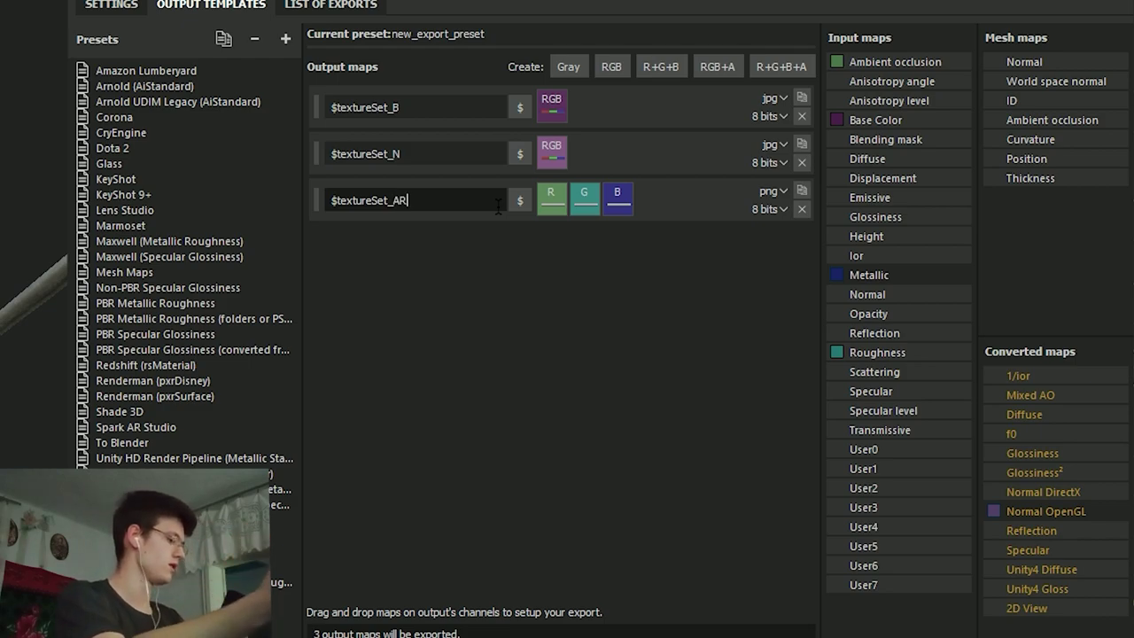
pyautogui.write('M')
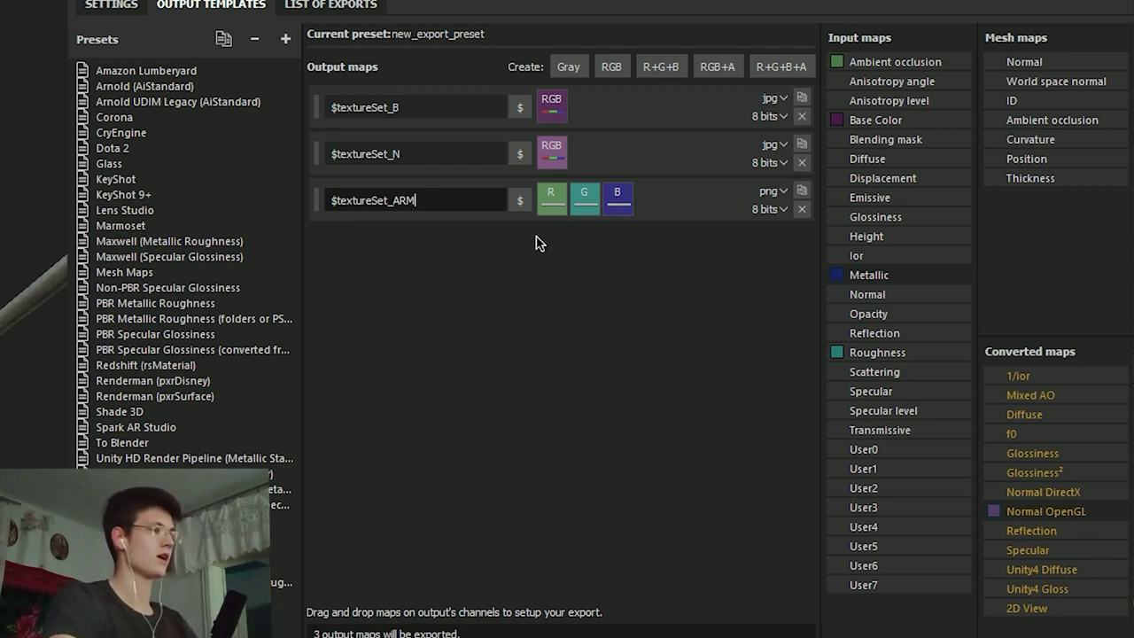
pyautogui.click(584, 304)
pyautogui.click(783, 190)
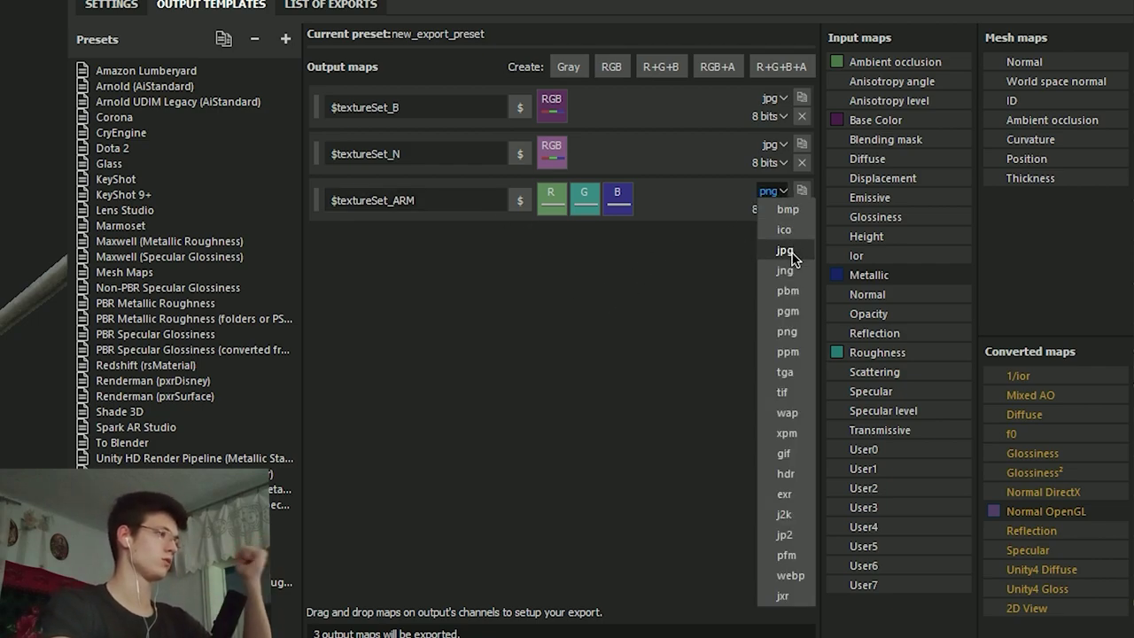
pyautogui.click(791, 251)
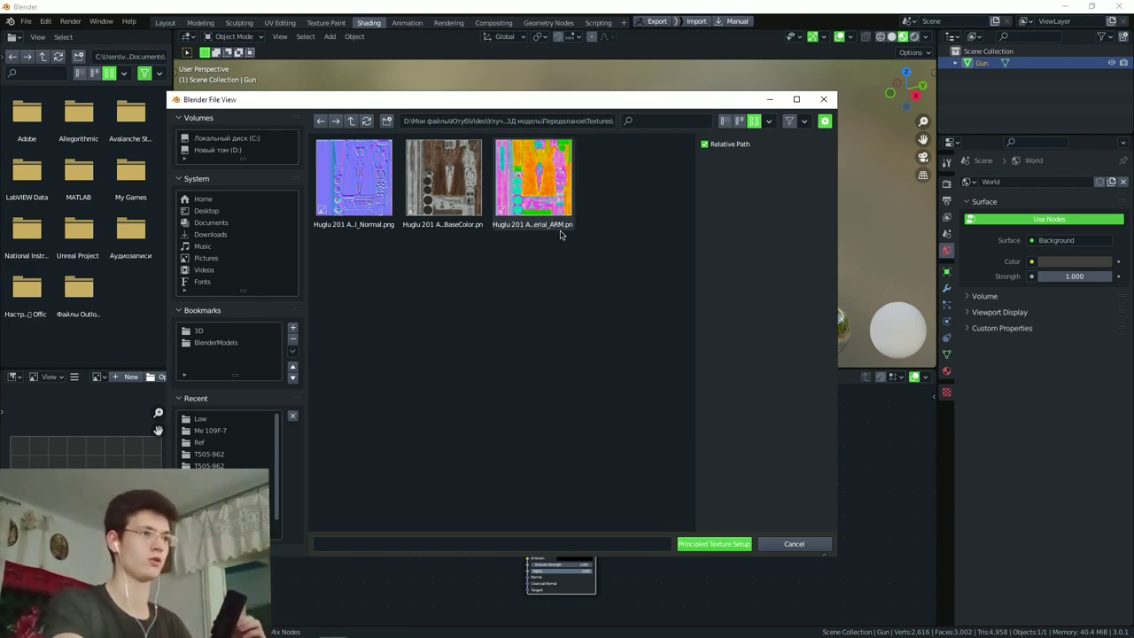
# Select the Normal, BaseColor and ARM textures and run Principled Texture Setup on the gun material.
pyautogui.press('a')
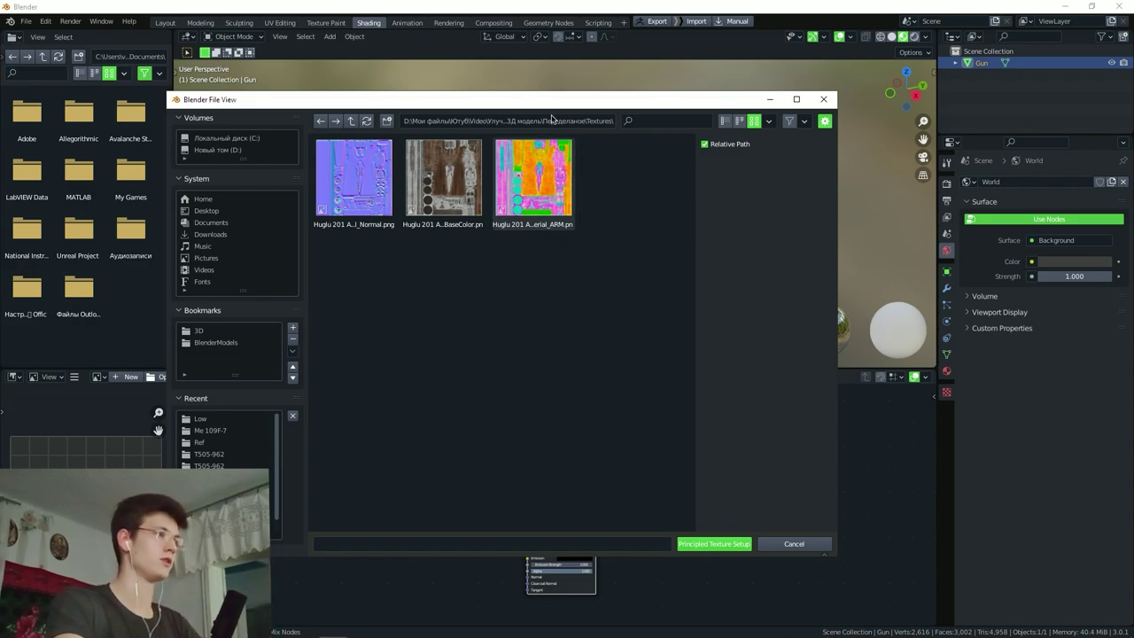
pyautogui.moveTo(406, 104)
pyautogui.mouseDown()
pyautogui.moveTo(610, 113)
pyautogui.moveTo(979, 176)
pyautogui.mouseUp()
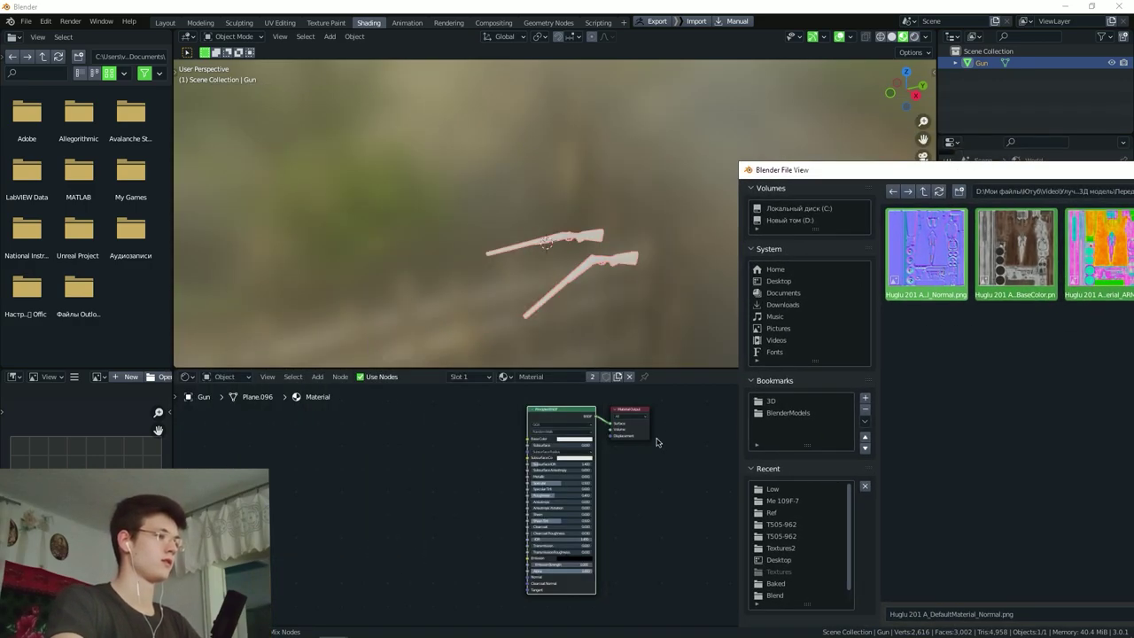
pyautogui.scroll(3, 552, 427)
pyautogui.scroll(-2, 533, 400)
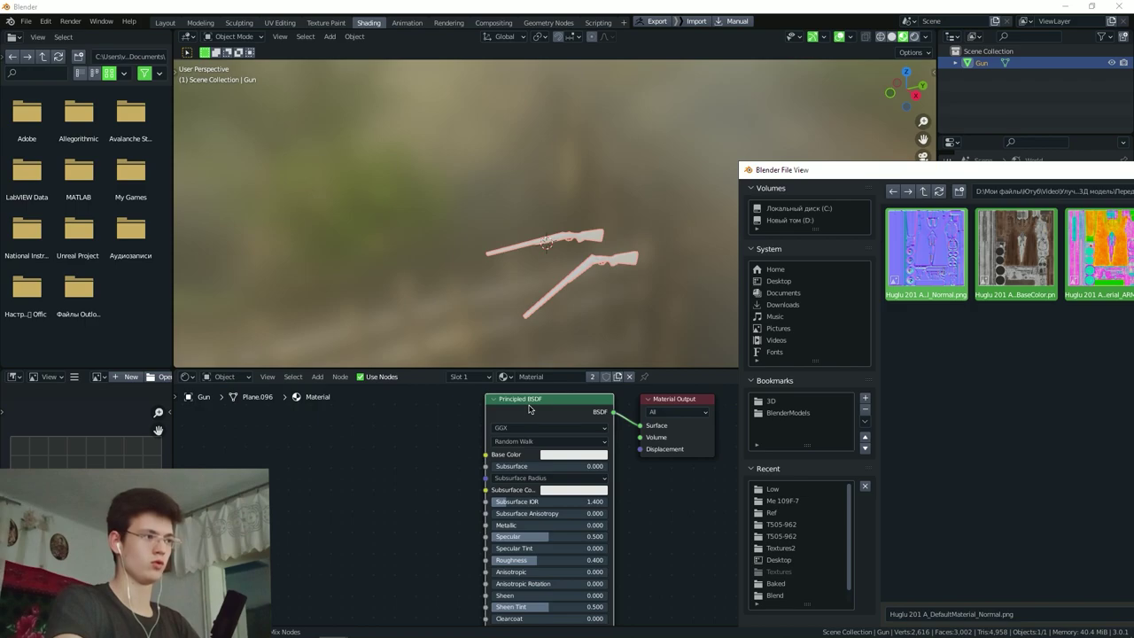
pyautogui.scroll(-1, 533, 400)
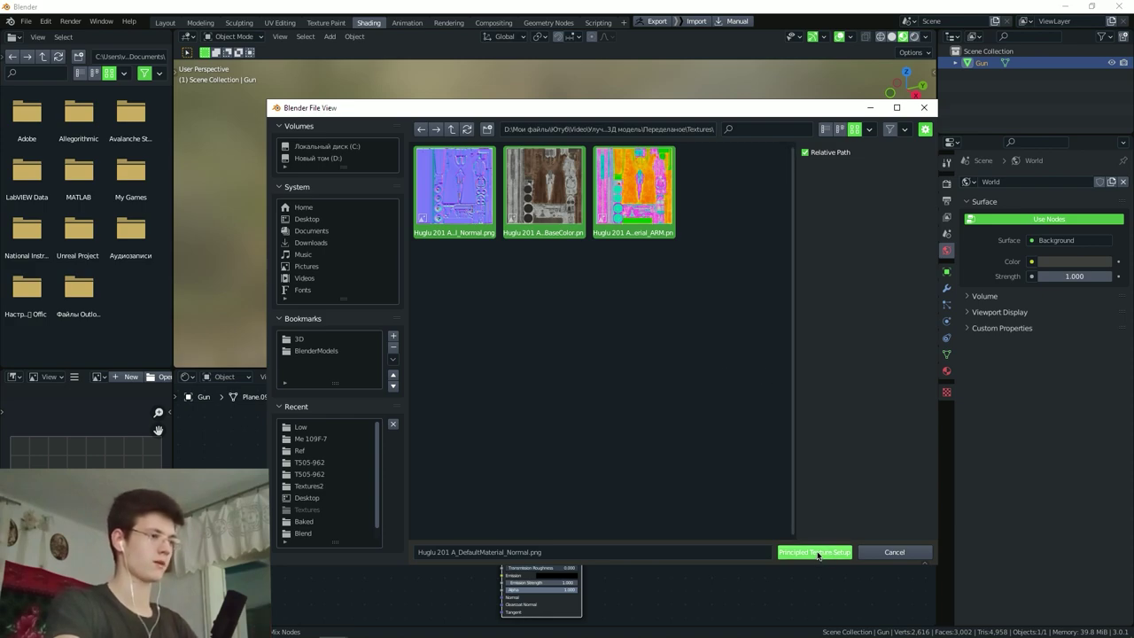
pyautogui.click(816, 552)
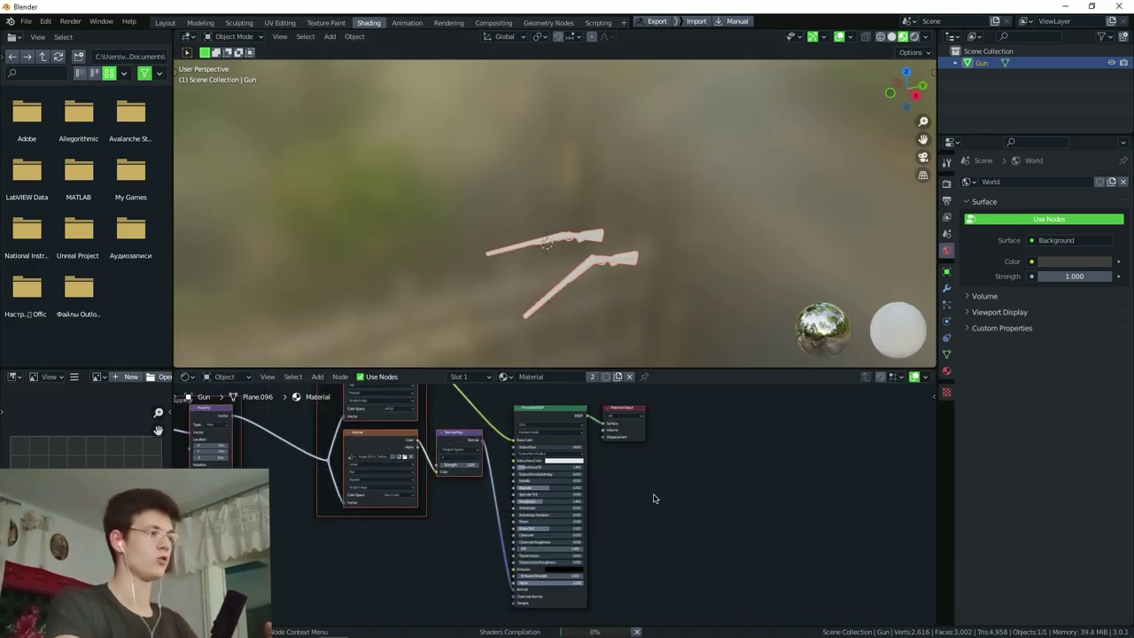
pyautogui.scroll(-3, 654, 498)
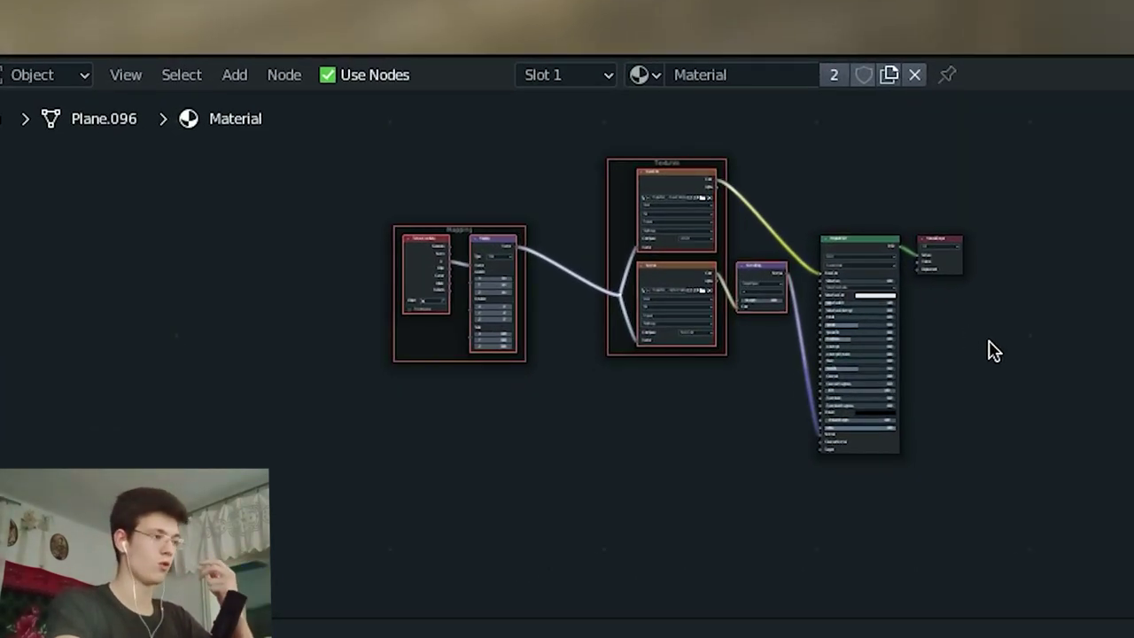
# Deselect all nodes, zoom in on the Normal texture area and bring up the Shift+A add menu.
pyautogui.moveTo(992, 349); pyautogui.dragTo(1043, 337, button='middle')
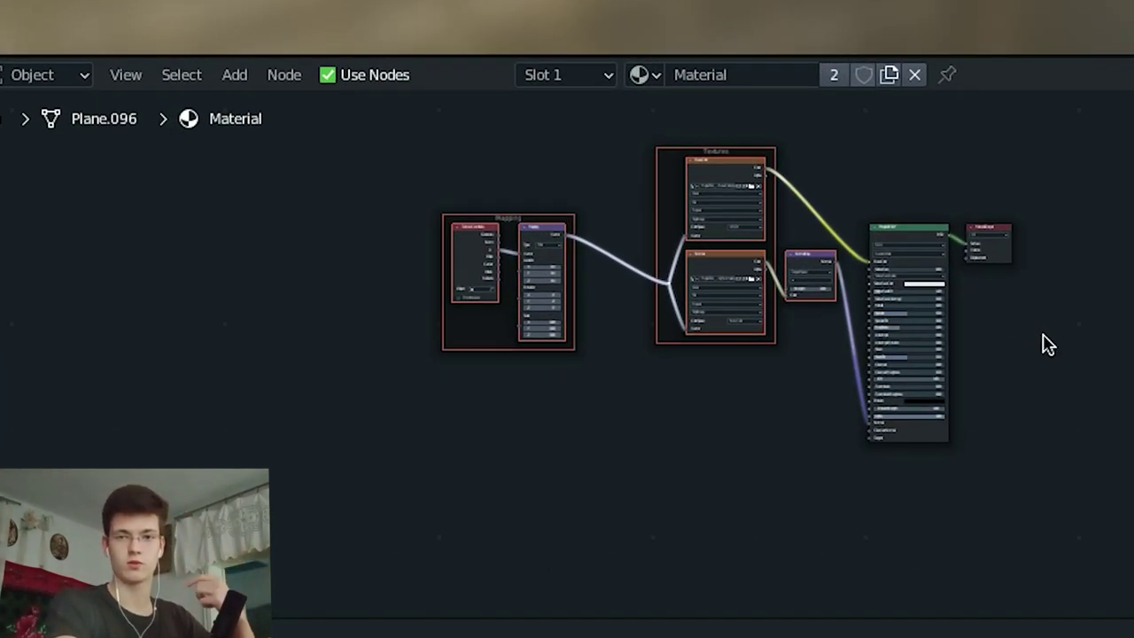
pyautogui.click(1048, 345)
pyautogui.moveTo(1035, 334); pyautogui.dragTo(1076, 369, button='middle')
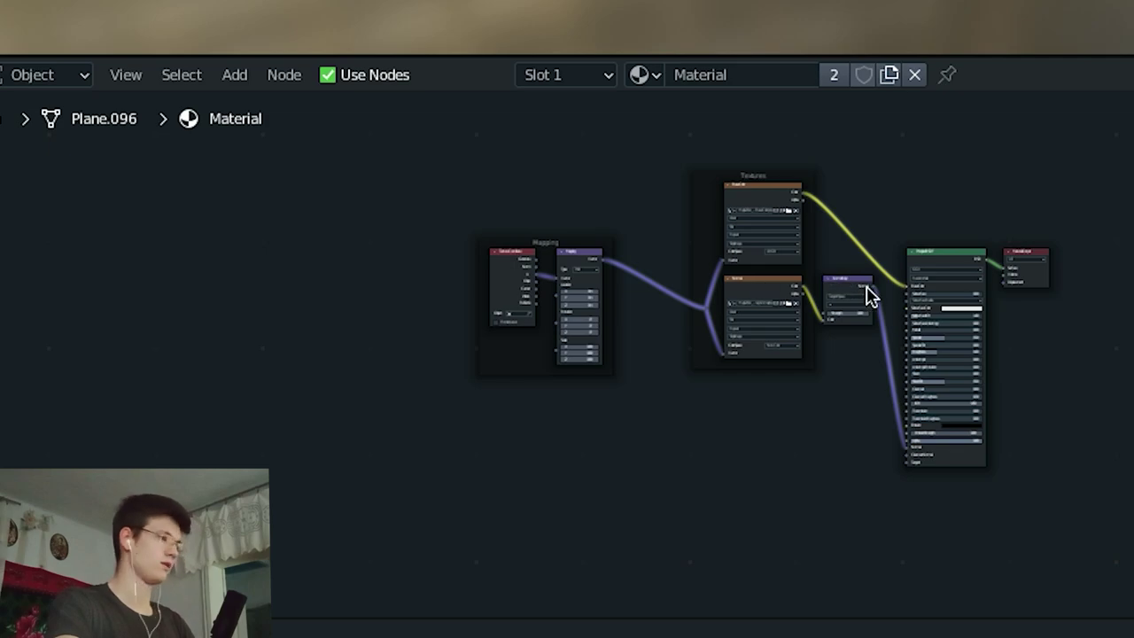
pyautogui.scroll(2, 808, 375)
pyautogui.moveTo(807, 375); pyautogui.dragTo(853, 310, button='middle')
pyautogui.scroll(1, 886, 398)
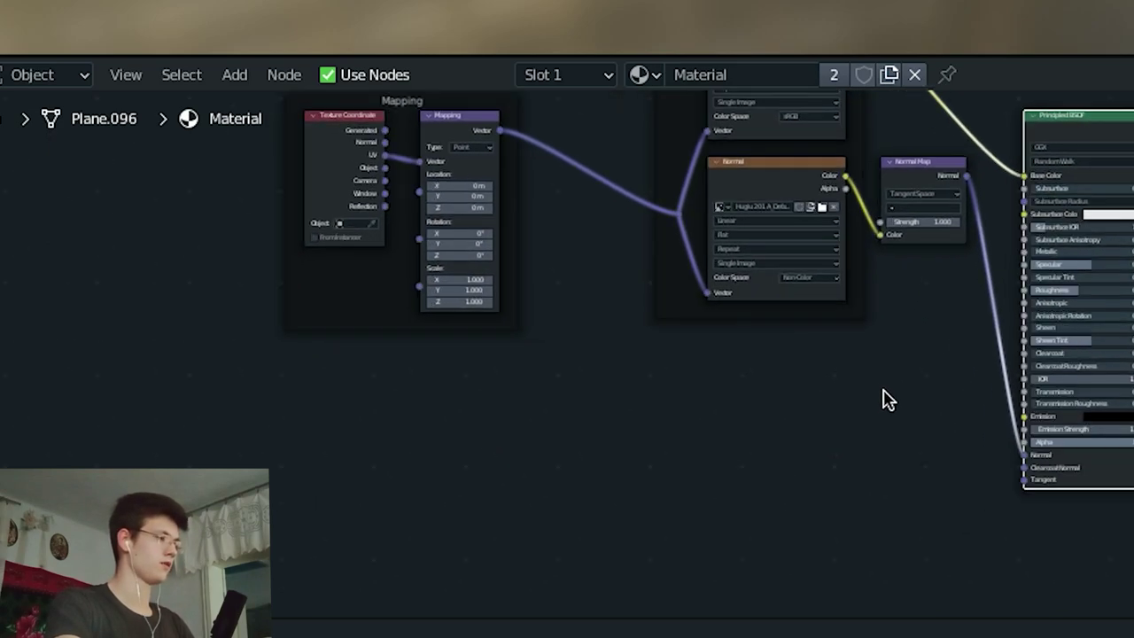
pyautogui.scroll(1, 894, 394)
pyautogui.scroll(1, 895, 394)
pyautogui.hotkey('shift', 'a')
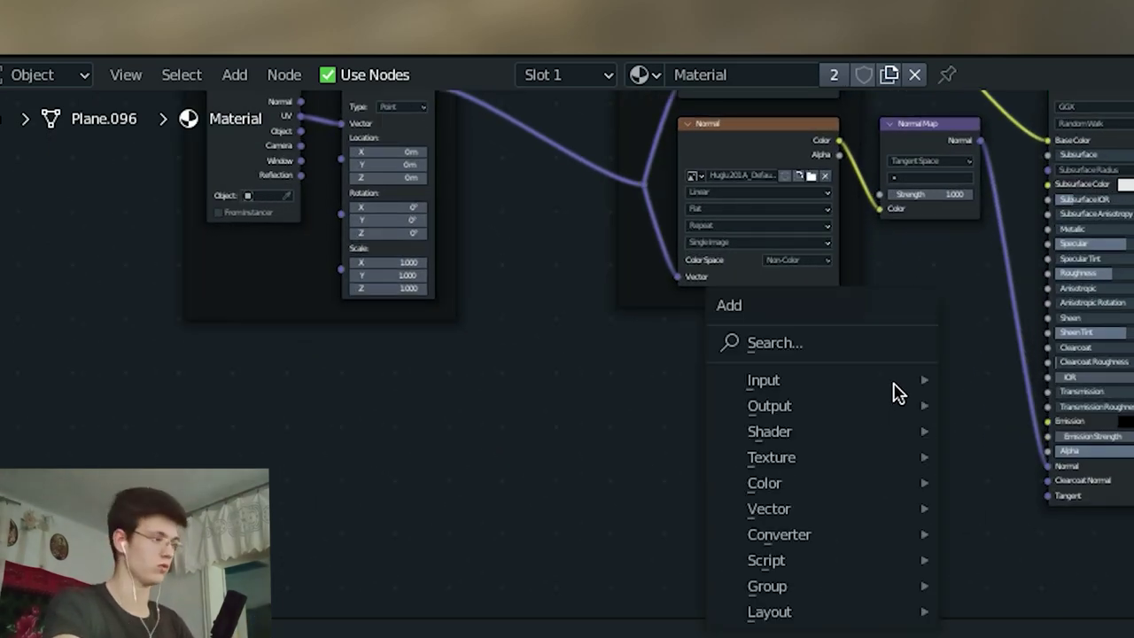
pyautogui.moveTo(821, 457)
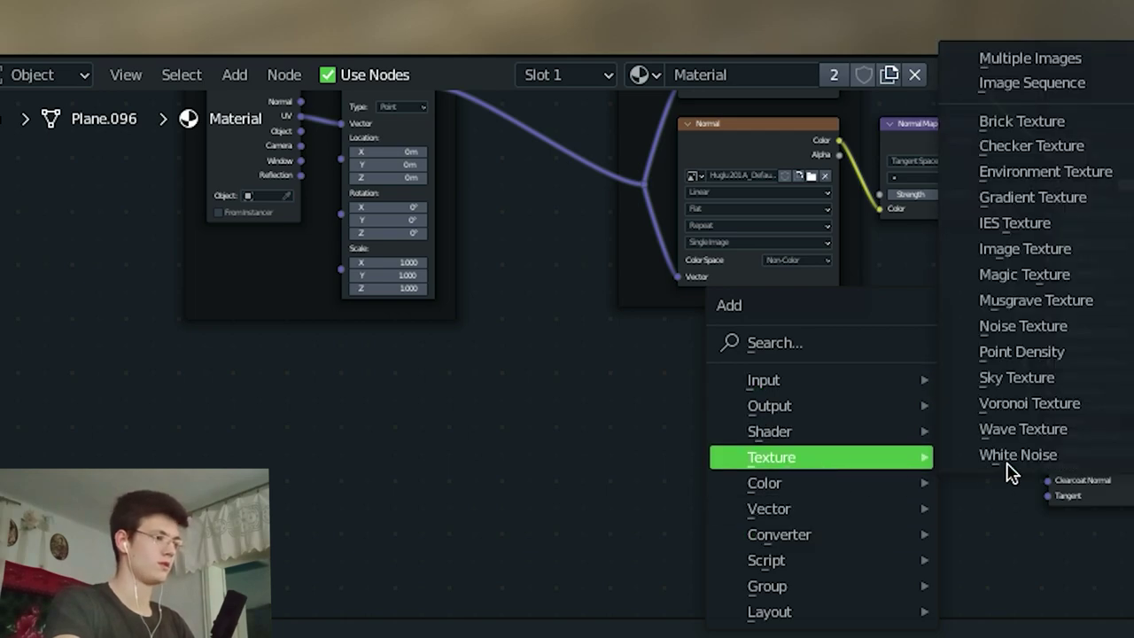
# Add an Image Texture node below Normal, fed by the shared mapping coordinates.
pyautogui.click(1015, 261)
pyautogui.click(691, 356)
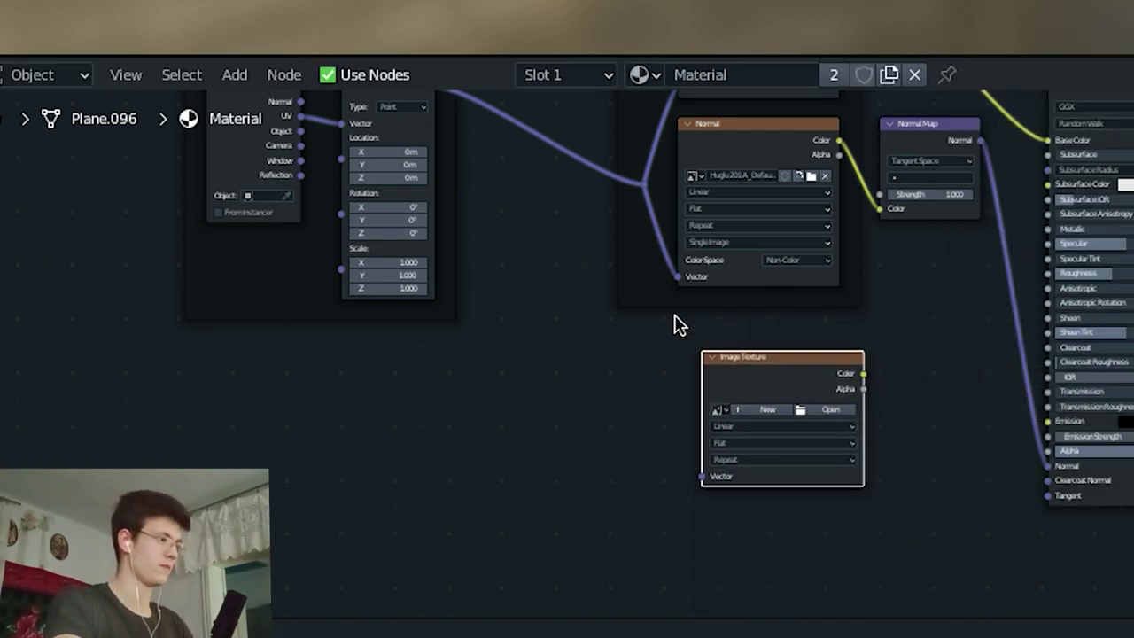
pyautogui.moveTo(649, 185); pyautogui.dragTo(702, 477)
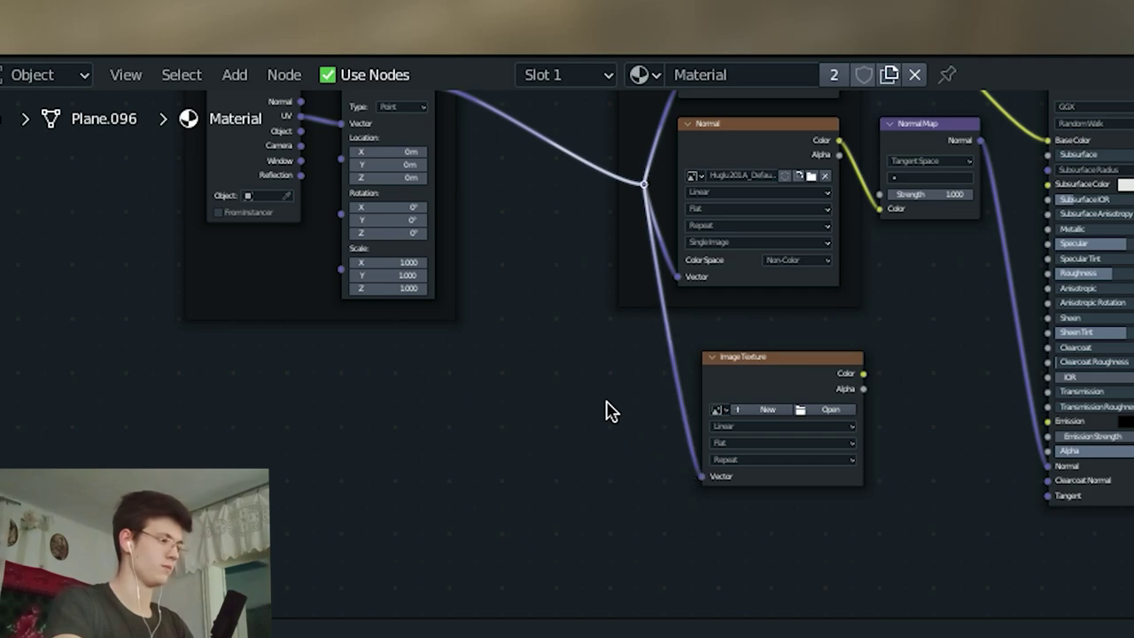
pyautogui.moveTo(586, 345); pyautogui.dragTo(713, 478, button='middle')
pyautogui.scroll(2, 486, 208)
pyautogui.moveTo(1063, 541); pyautogui.dragTo(714, 361, button='middle')
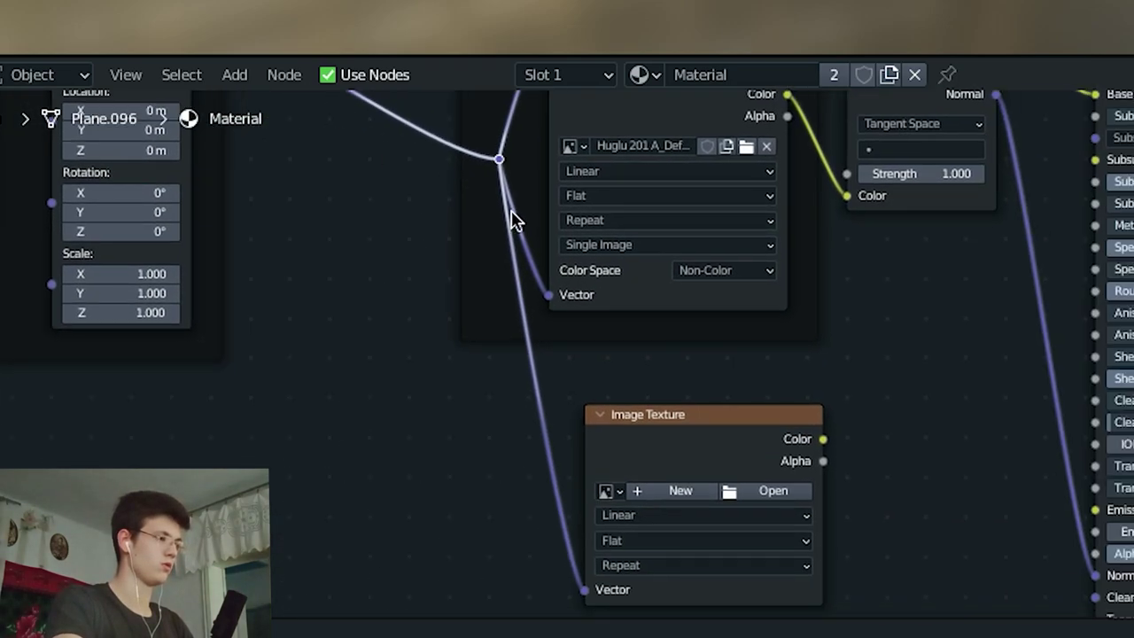
pyautogui.scroll(3, 714, 362)
# Load Huglu 201 A_DefaultMaterial_ARM.png from the recent Textures folder and move the node left.
pyautogui.click(714, 362)
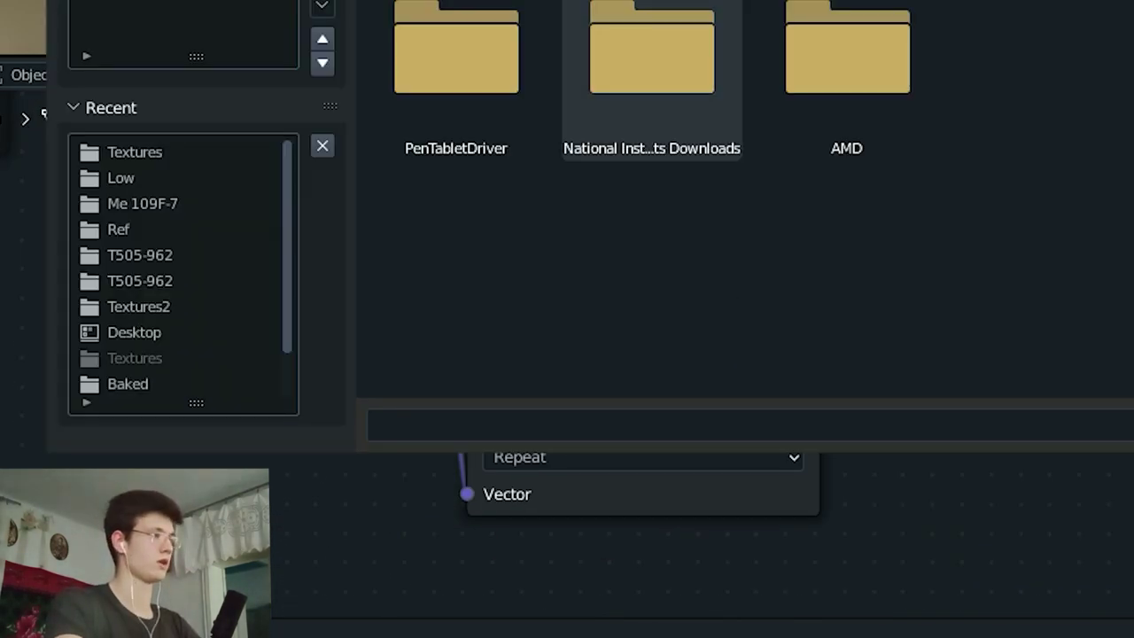
pyautogui.click(168, 154)
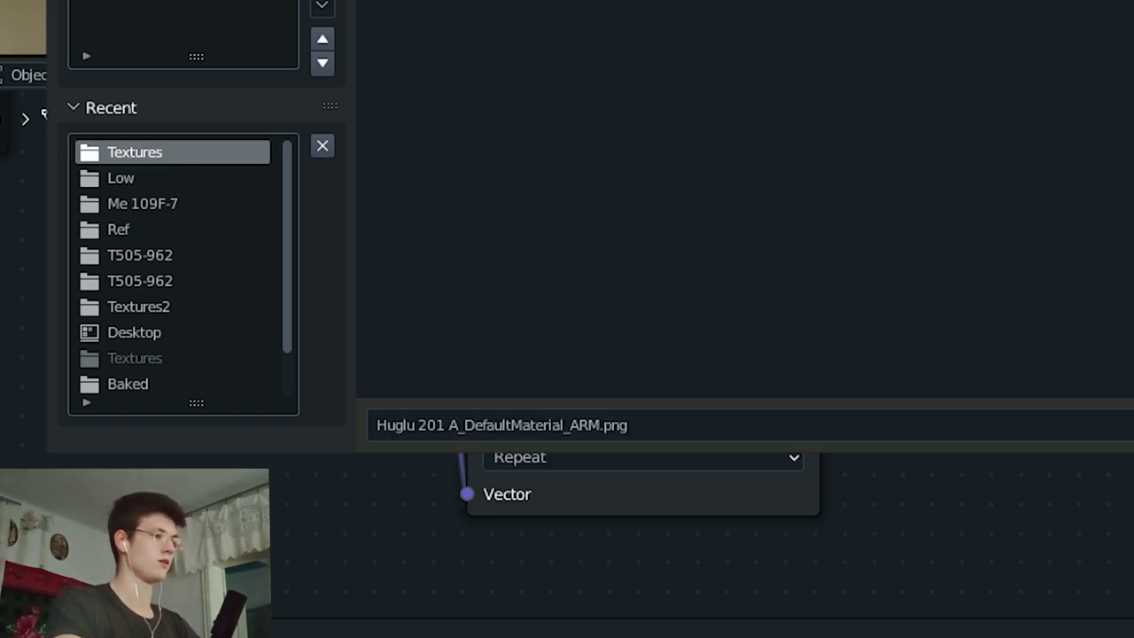
pyautogui.press('Return')
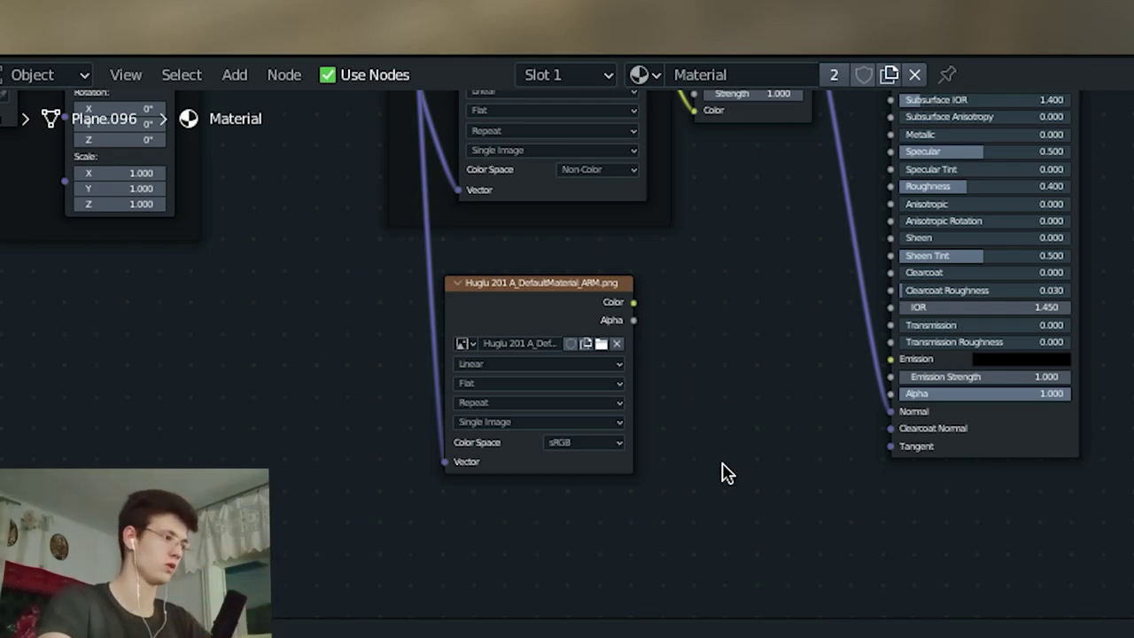
pyautogui.moveTo(828, 399); pyautogui.dragTo(802, 429, button='middle')
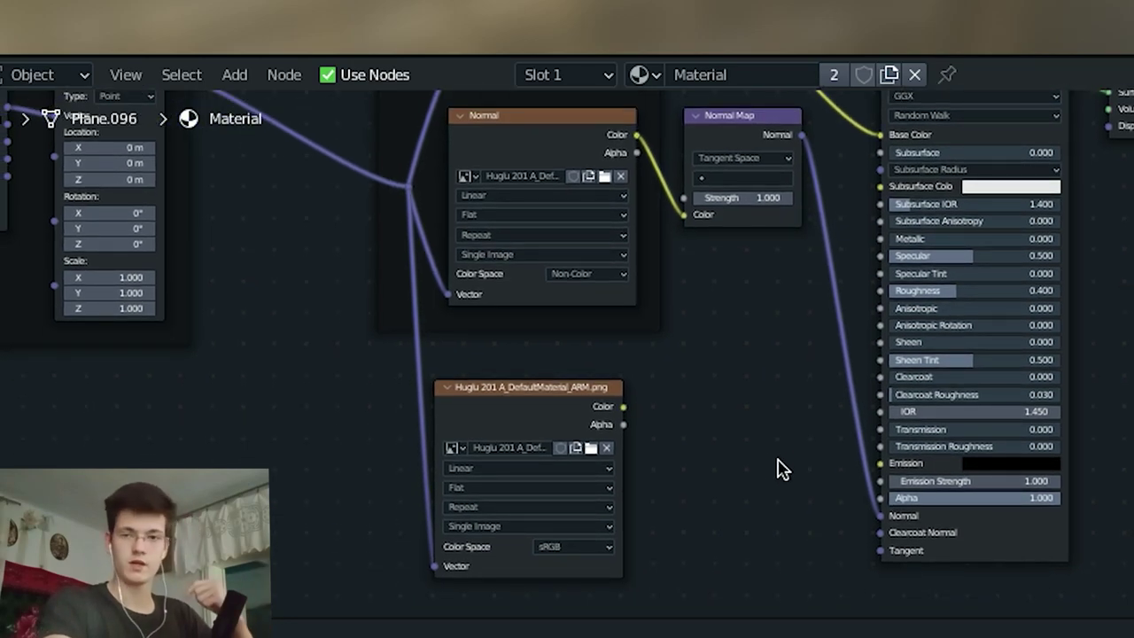
pyautogui.moveTo(776, 382); pyautogui.dragTo(802, 419, button='middle')
pyautogui.scroll(2, 803, 419)
pyautogui.scroll(1, 663, 390)
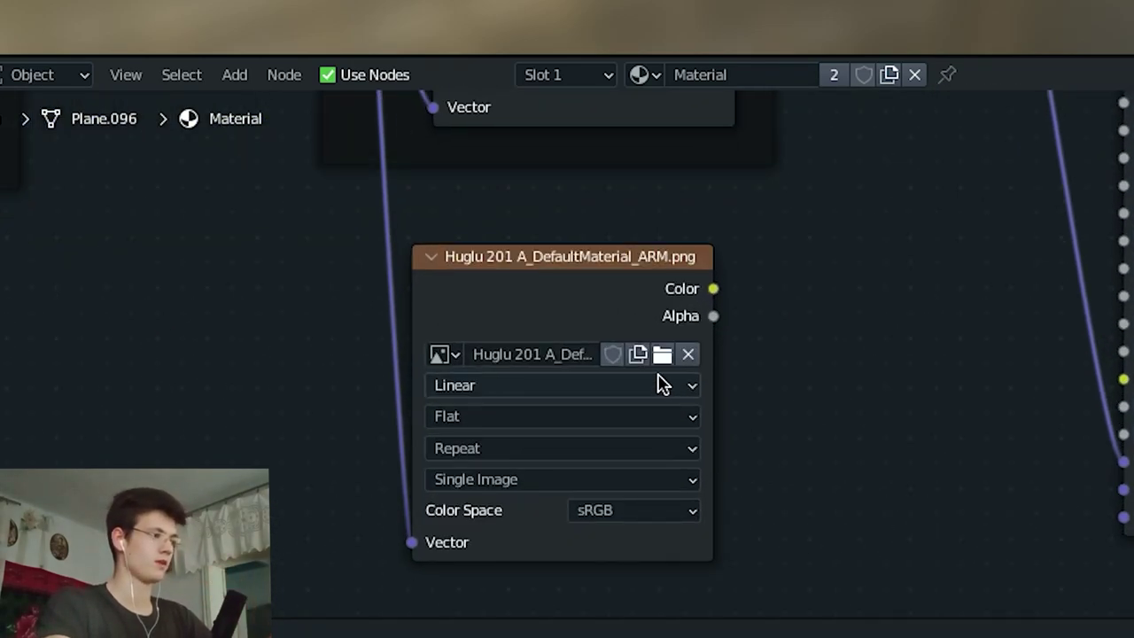
pyautogui.moveTo(797, 339)
pyautogui.mouseDown(button='middle')
pyautogui.moveTo(807, 491)
pyautogui.moveTo(836, 304)
pyautogui.mouseUp(button='middle')
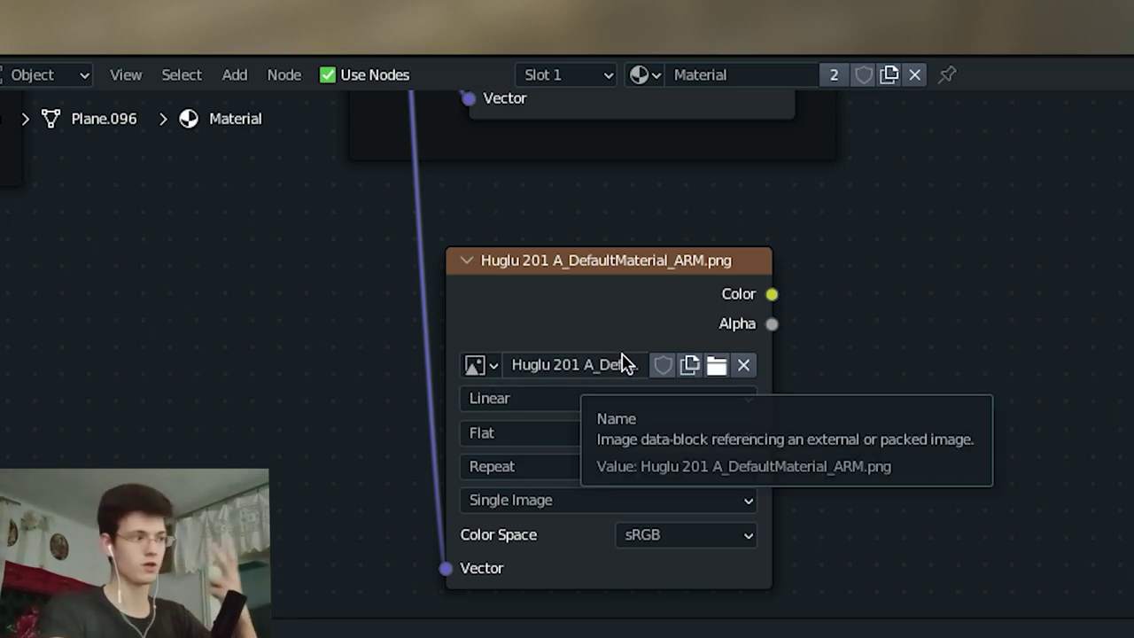
pyautogui.scroll(-1, 623, 365)
pyautogui.moveTo(758, 373)
pyautogui.mouseDown(button='middle')
pyautogui.moveTo(800, 302)
pyautogui.moveTo(746, 338)
pyautogui.mouseUp(button='middle')
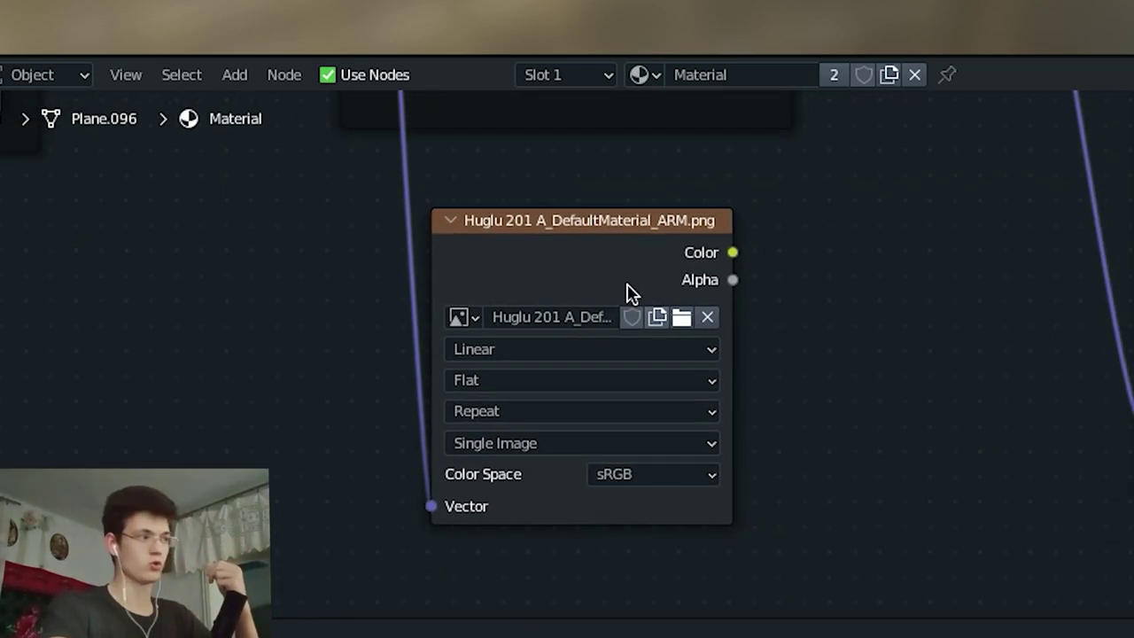
pyautogui.moveTo(539, 233); pyautogui.dragTo(318, 240)
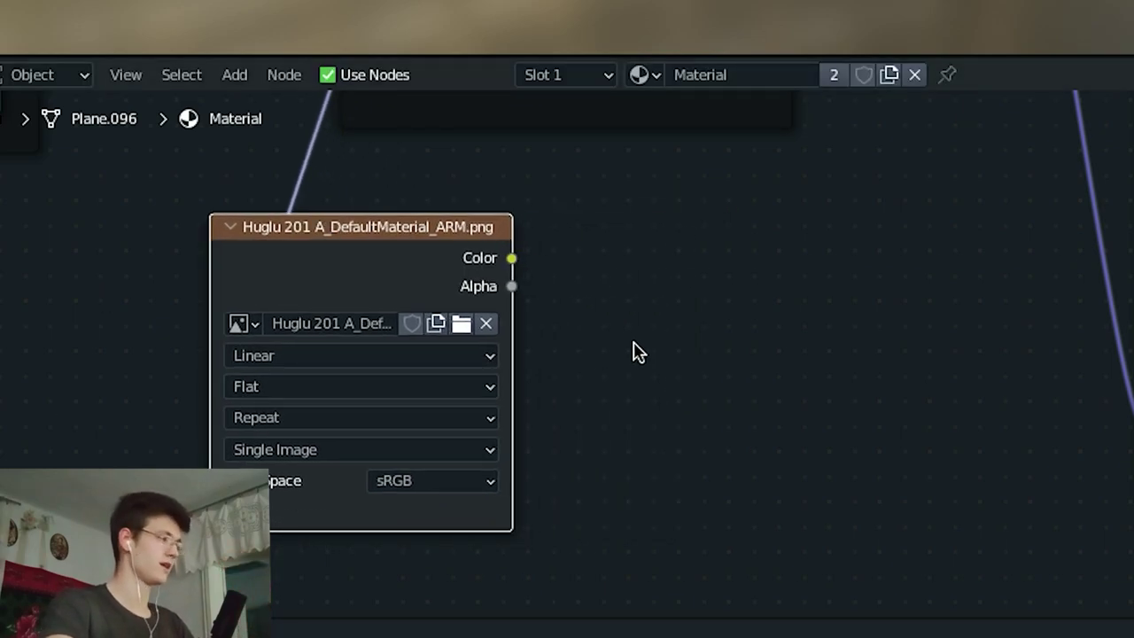
# Add an RGB Curves node beside the ARM texture and feed it the texture's Color.
pyautogui.hotkey('shift', 'a')
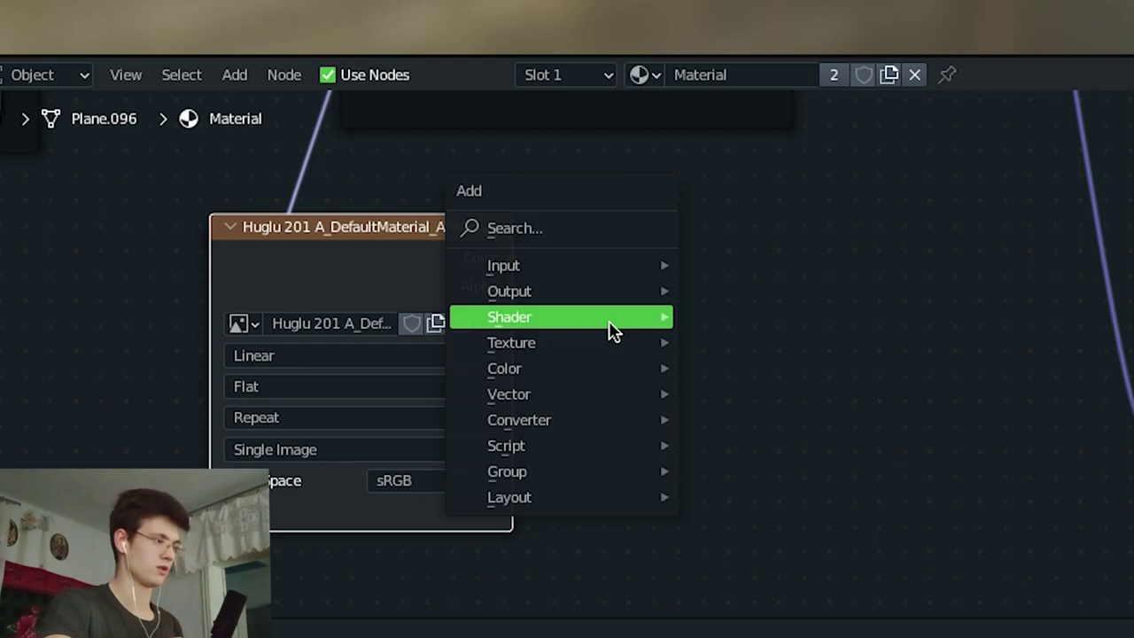
pyautogui.moveTo(561, 368)
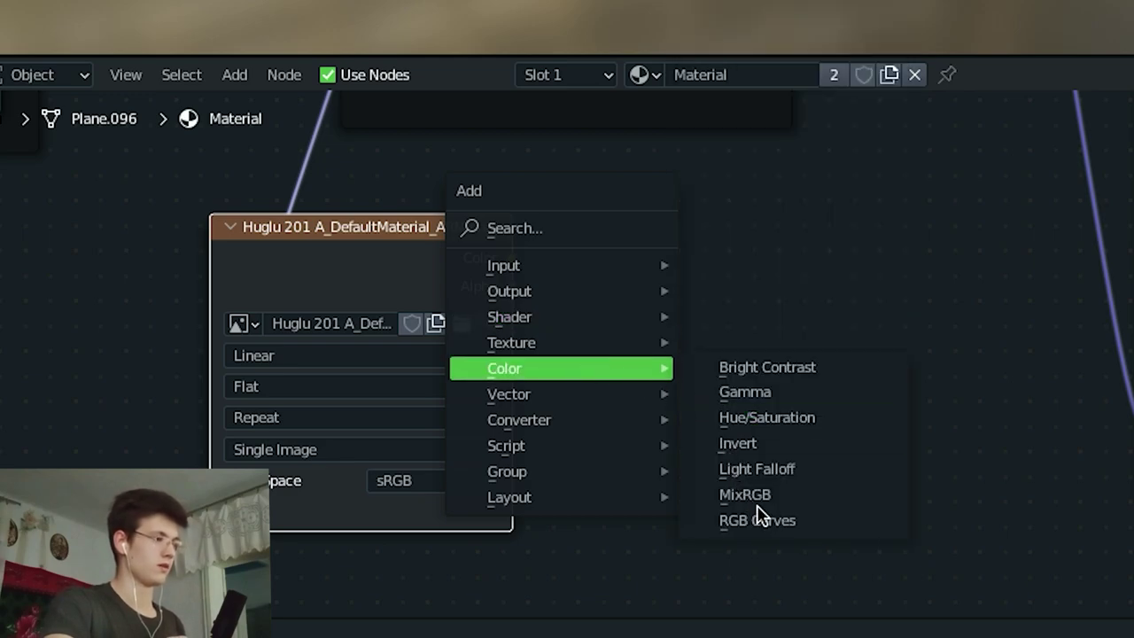
pyautogui.click(792, 530)
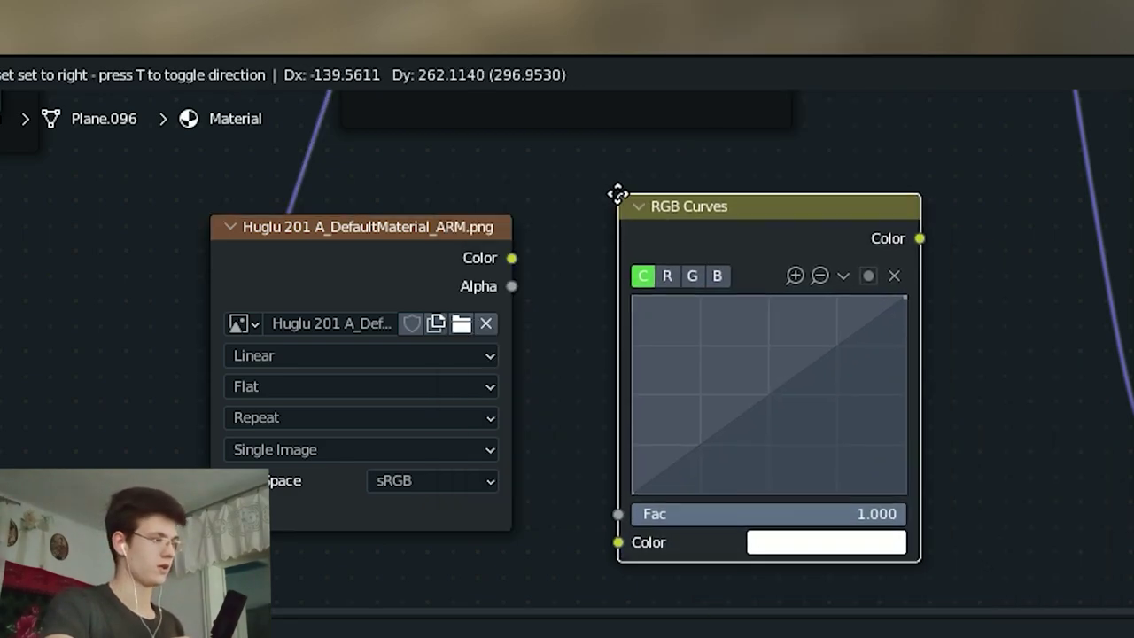
pyautogui.click(607, 180)
pyautogui.moveTo(511, 258); pyautogui.dragTo(602, 517)
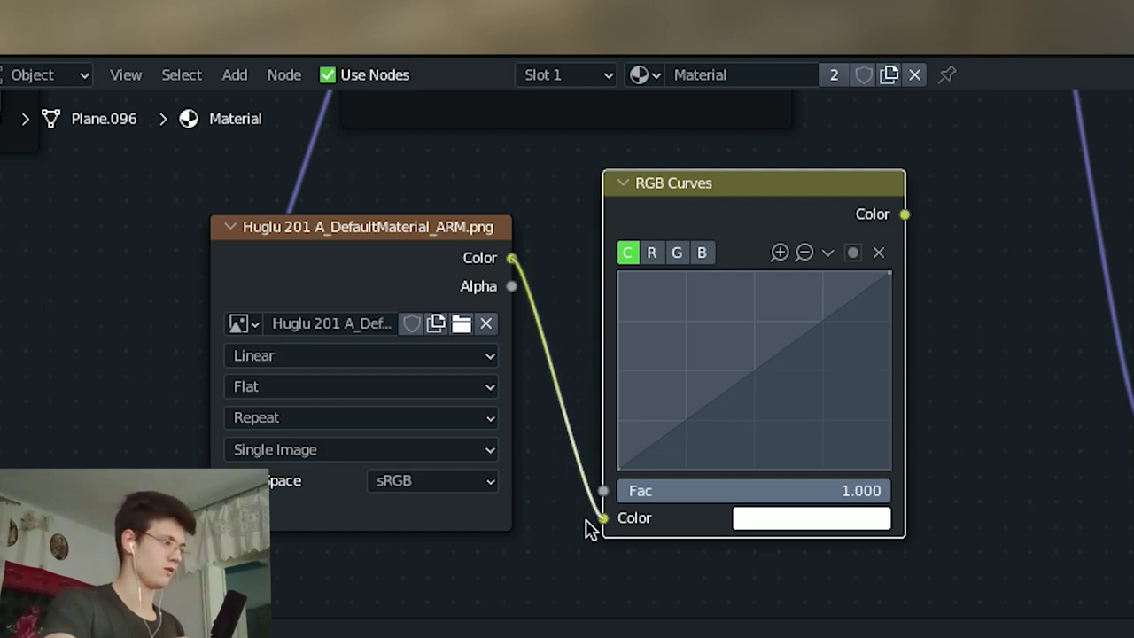
pyautogui.moveTo(864, 403); pyautogui.dragTo(751, 335, button='middle')
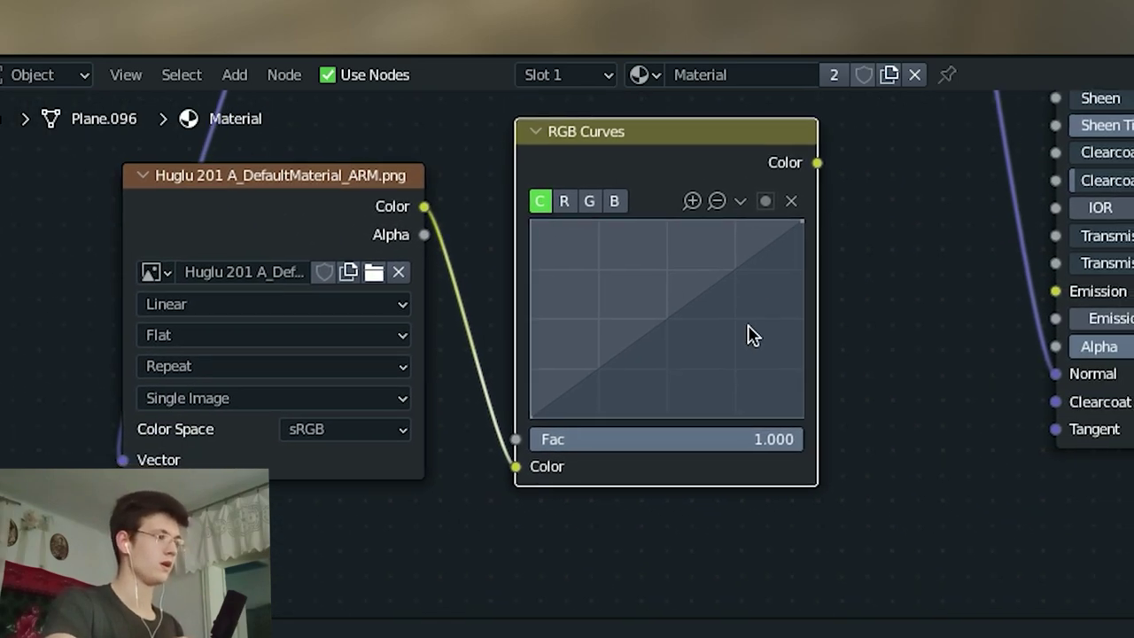
# Pull the red and blue curves' top points down to zero, leaving green.
pyautogui.click(564, 204)
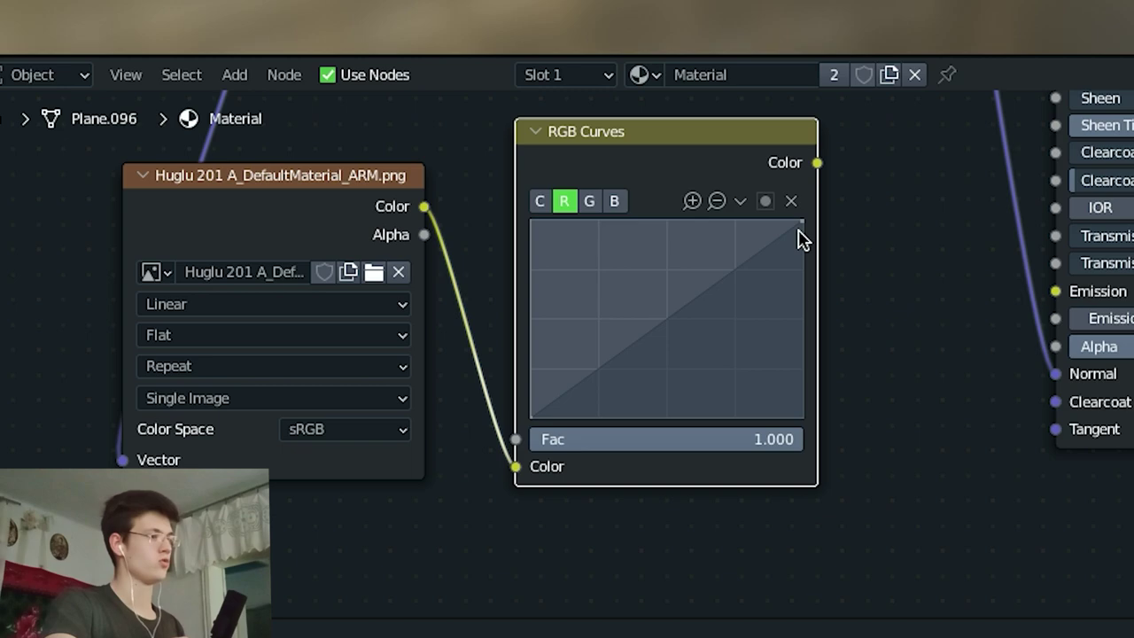
pyautogui.moveTo(798, 229); pyautogui.dragTo(801, 417)
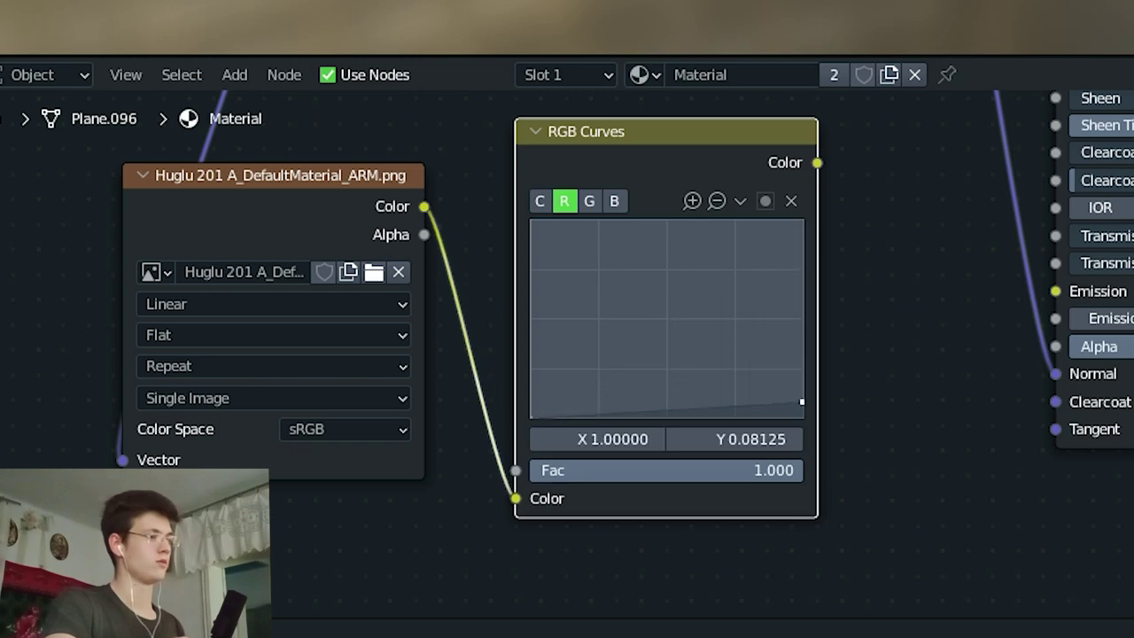
pyautogui.click(614, 201)
pyautogui.moveTo(801, 222); pyautogui.dragTo(802, 417)
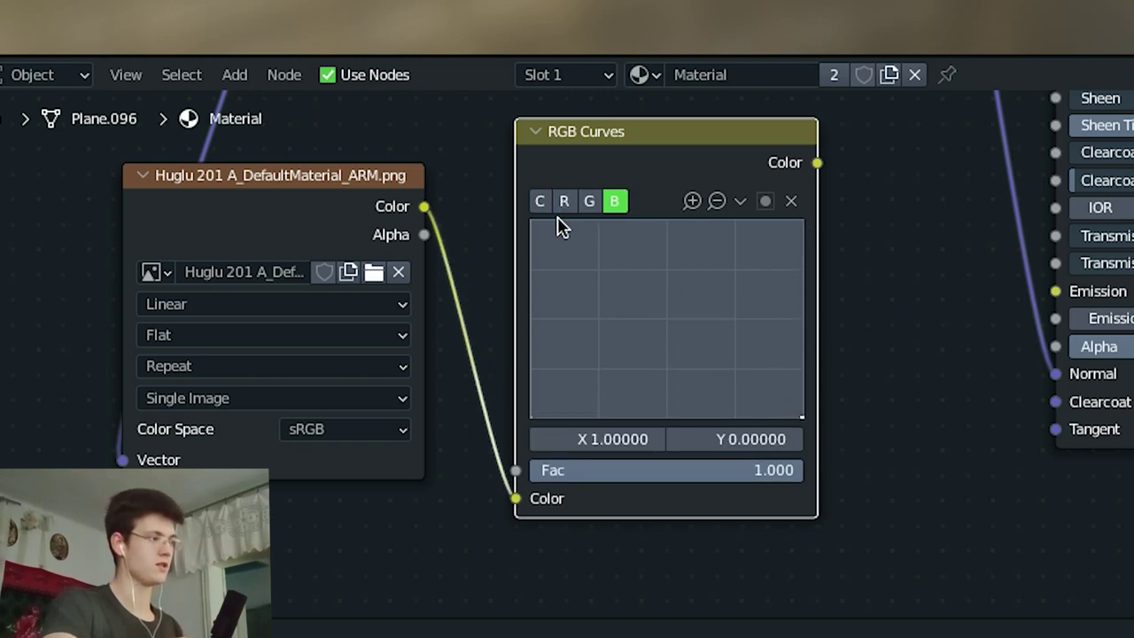
pyautogui.click(589, 201)
pyautogui.moveTo(942, 304)
pyautogui.mouseDown(button='middle')
pyautogui.moveTo(939, 362)
pyautogui.moveTo(663, 428)
pyautogui.mouseUp(button='middle')
pyautogui.scroll(-2, 794, 395)
pyautogui.scroll(-1, 795, 396)
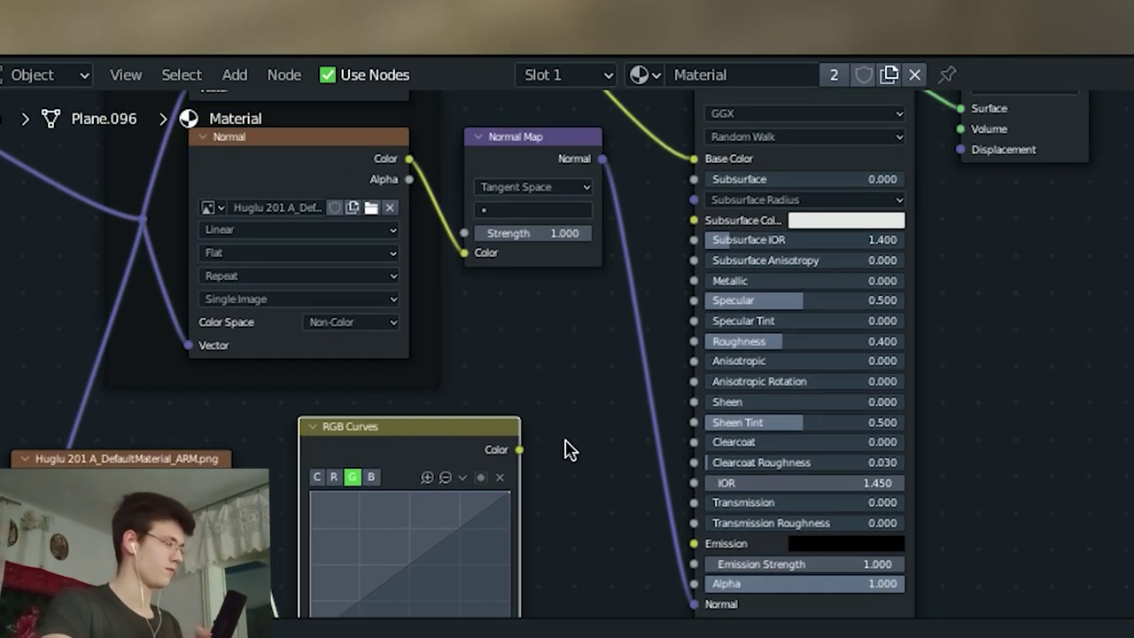
pyautogui.moveTo(570, 449); pyautogui.dragTo(644, 243, button='middle')
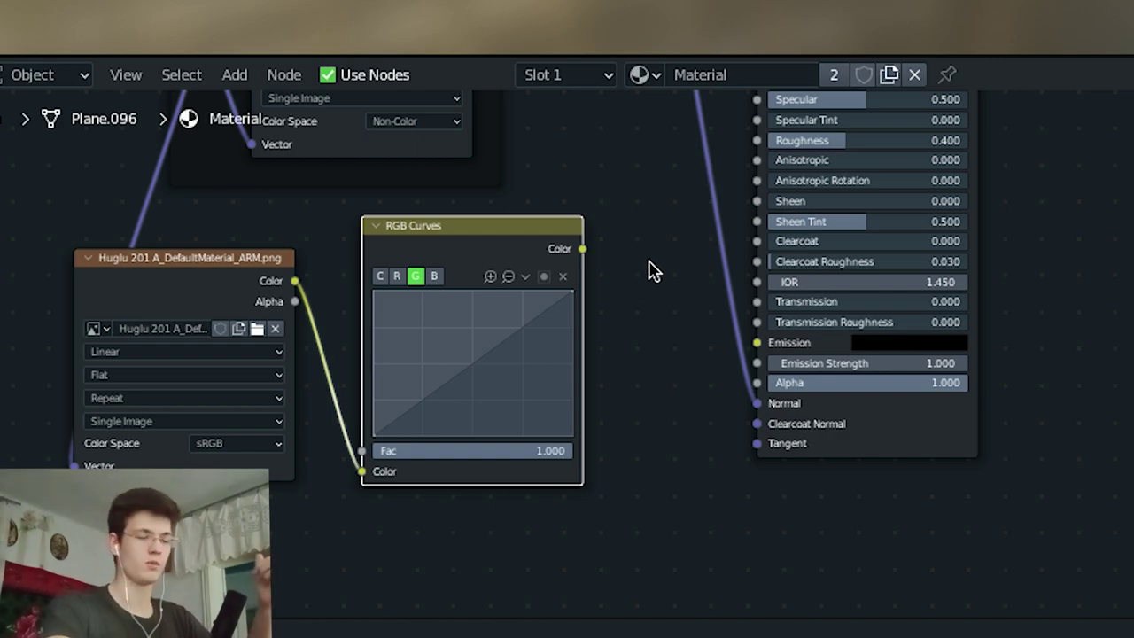
pyautogui.moveTo(669, 276)
pyautogui.mouseDown(button='middle')
pyautogui.moveTo(724, 335)
pyautogui.moveTo(787, 248)
pyautogui.moveTo(818, 332)
pyautogui.mouseUp(button='middle')
# Move the ARM texture and RGB Curves nodes together down and left.
pyautogui.moveTo(769, 534); pyautogui.dragTo(329, 336)
pyautogui.moveTo(323, 285)
pyautogui.mouseDown()
pyautogui.moveTo(182, 336)
pyautogui.moveTo(103, 298)
pyautogui.mouseUp()
pyautogui.moveTo(656, 399); pyautogui.dragTo(722, 323, button='middle')
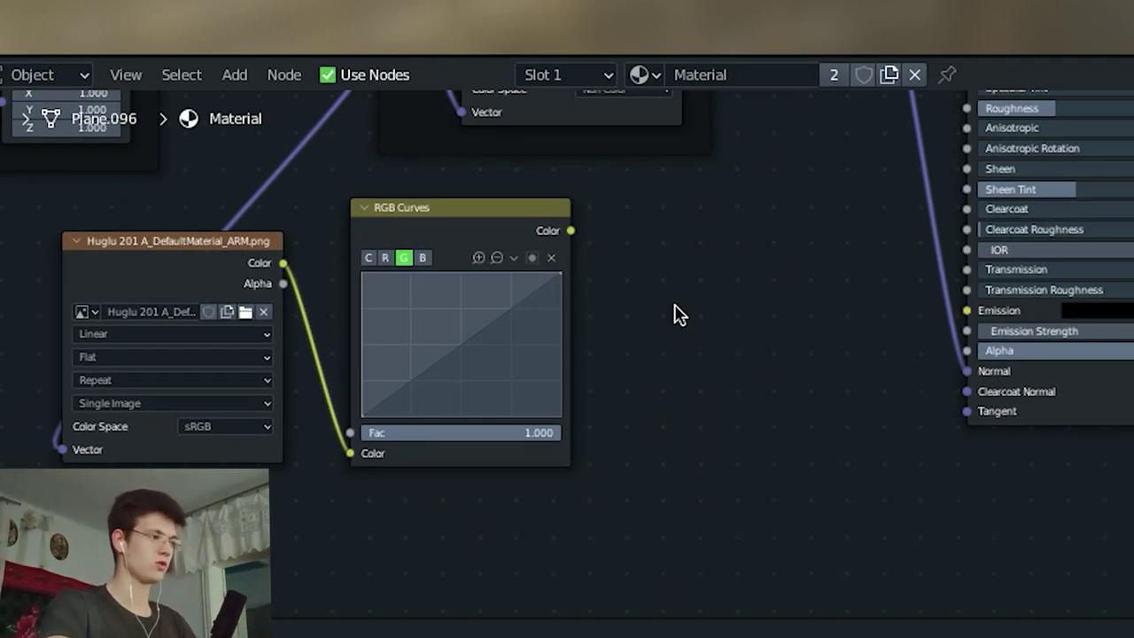
pyautogui.hotkey('shift', 'a')
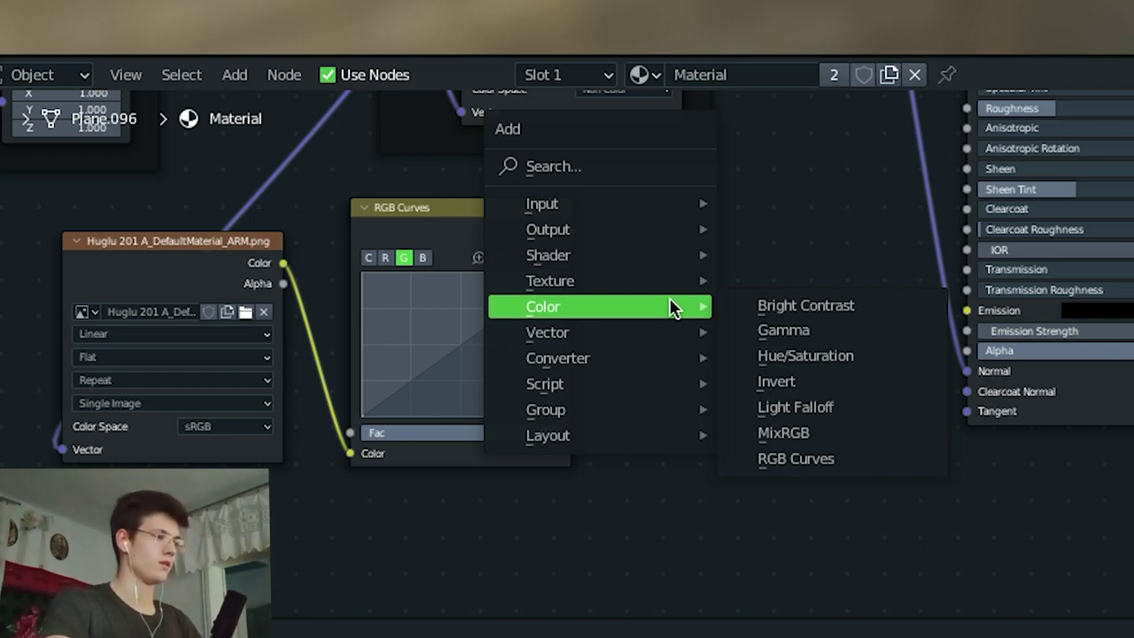
# Add a Hue Saturation Value node (Saturation 0) after RGB Curves and plug it into Roughness.
pyautogui.click(805, 356)
pyautogui.click(633, 207)
pyautogui.scroll(2, 585, 275)
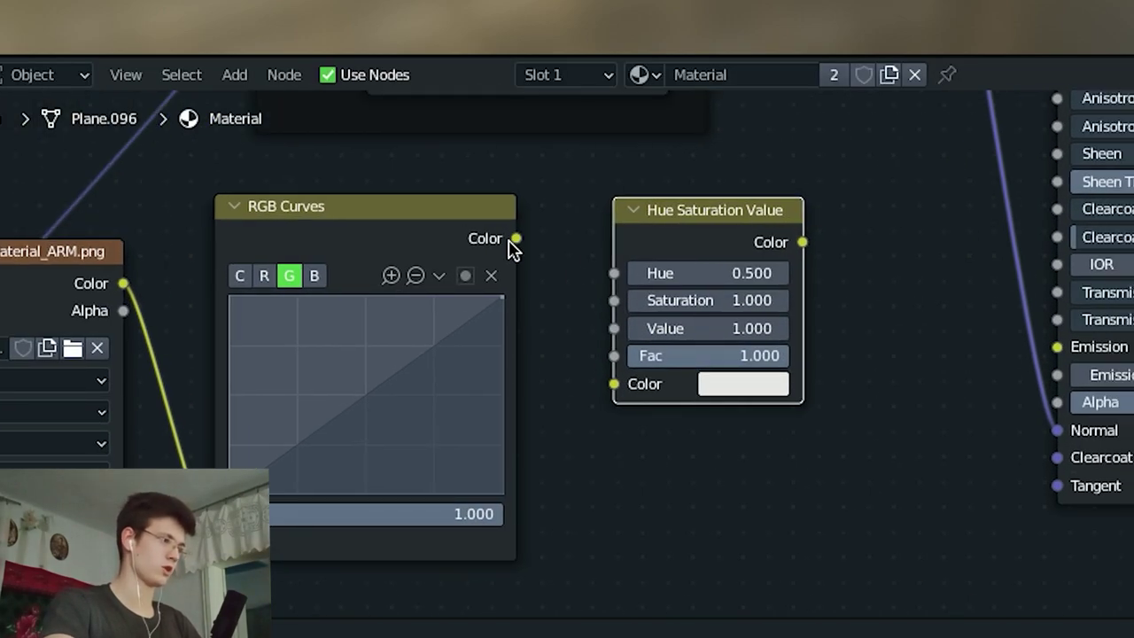
pyautogui.moveTo(611, 382); pyautogui.dragTo(616, 399)
pyautogui.moveTo(705, 430); pyautogui.dragTo(647, 465, button='middle')
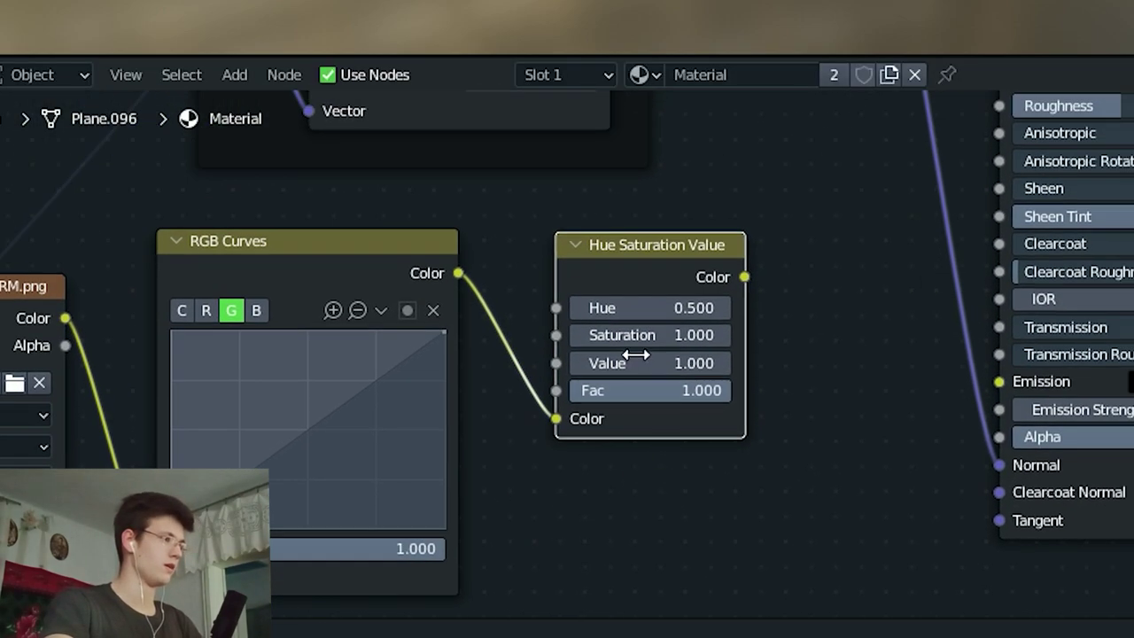
pyautogui.moveTo(688, 357); pyautogui.dragTo(629, 413, button='middle')
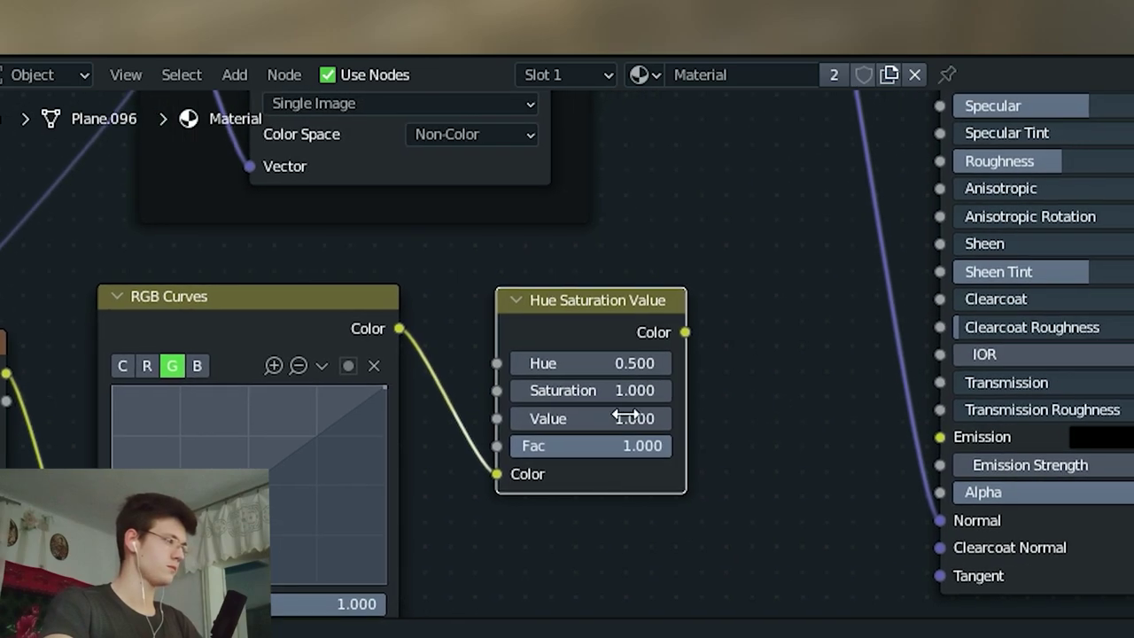
pyautogui.moveTo(785, 385); pyautogui.dragTo(423, 501, button='middle')
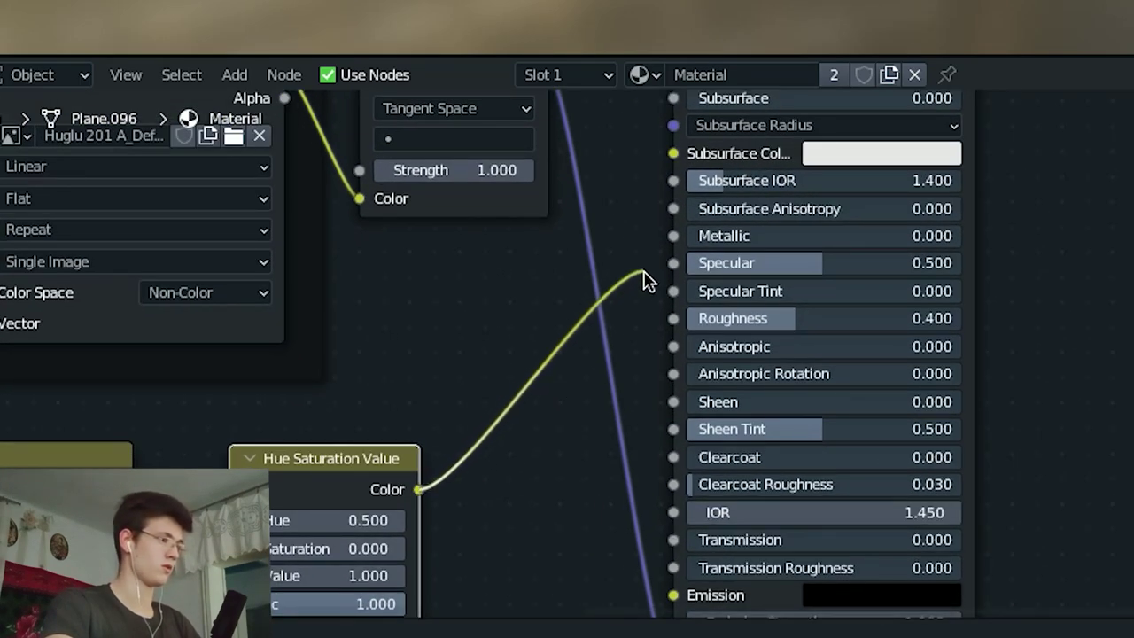
pyautogui.moveTo(547, 408); pyautogui.dragTo(674, 318)
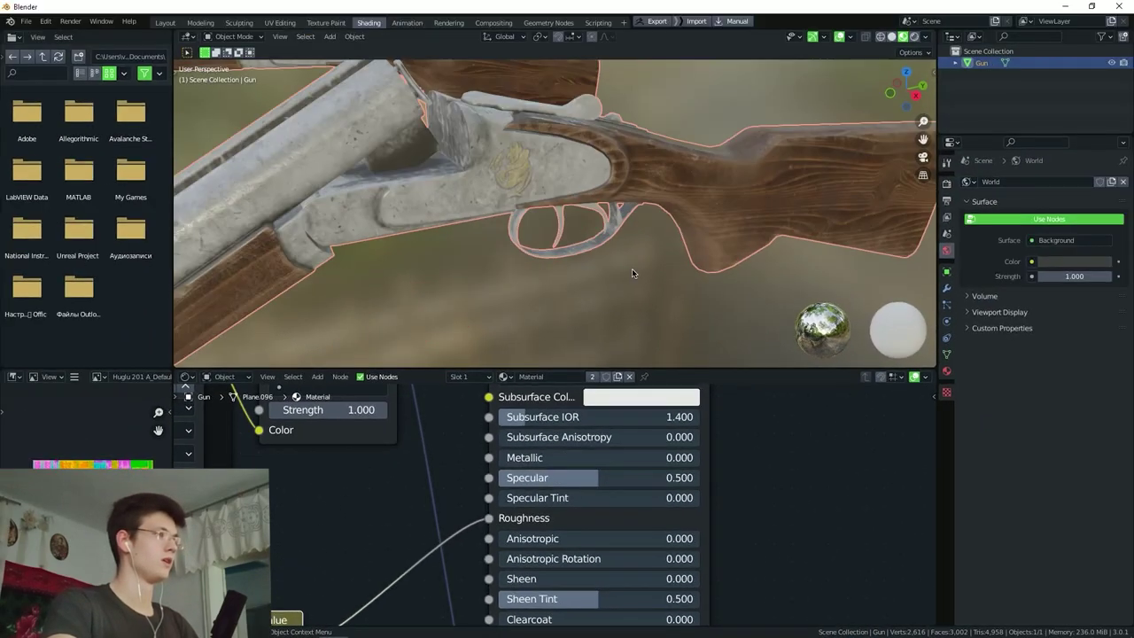
pyautogui.scroll(3, 575, 274)
# Preview the RGB Curves, raw ARM and Hue/Saturation outputs on the gun, then restore the BSDF preview.
pyautogui.scroll(-3, 574, 275)
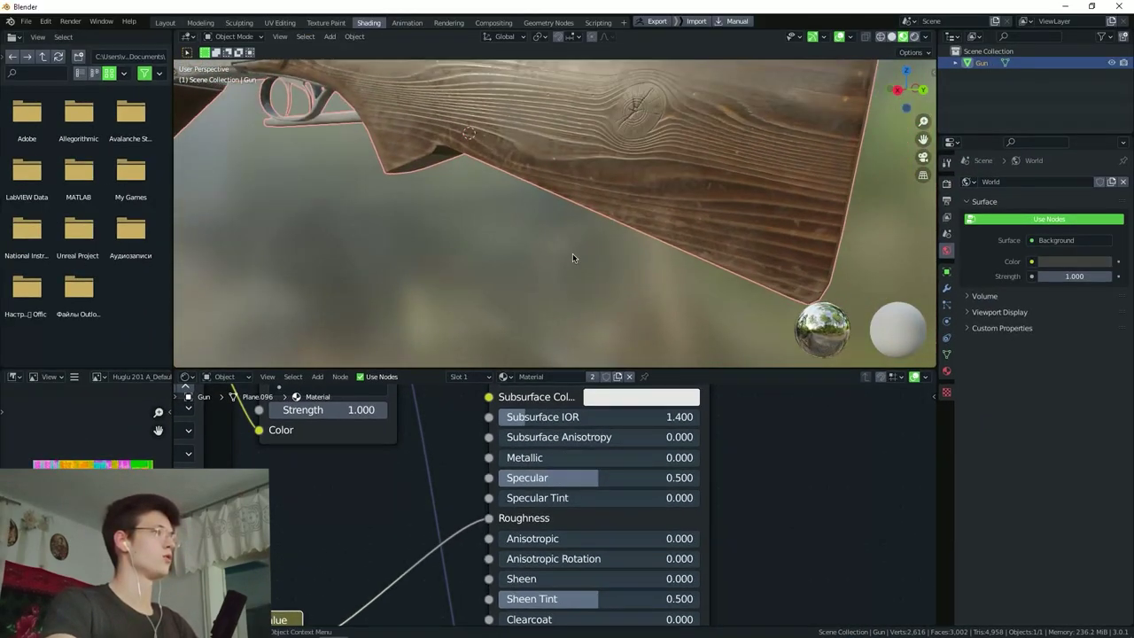
pyautogui.moveTo(572, 254); pyautogui.dragTo(569, 237, button='middle')
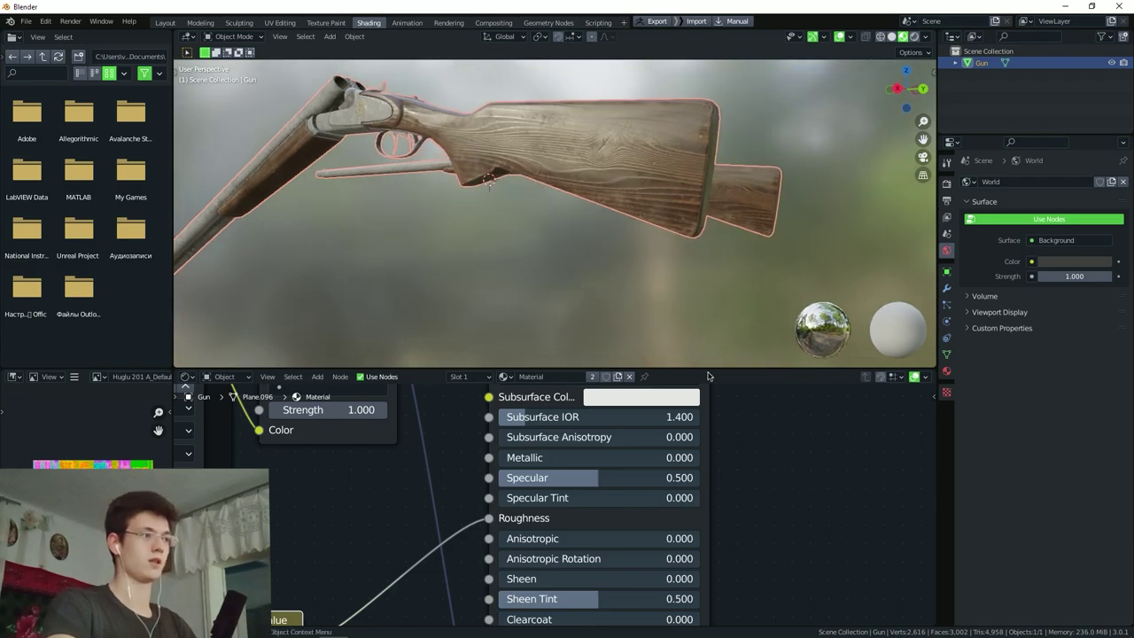
pyautogui.scroll(-3, 559, 492)
pyautogui.scroll(-1, 560, 493)
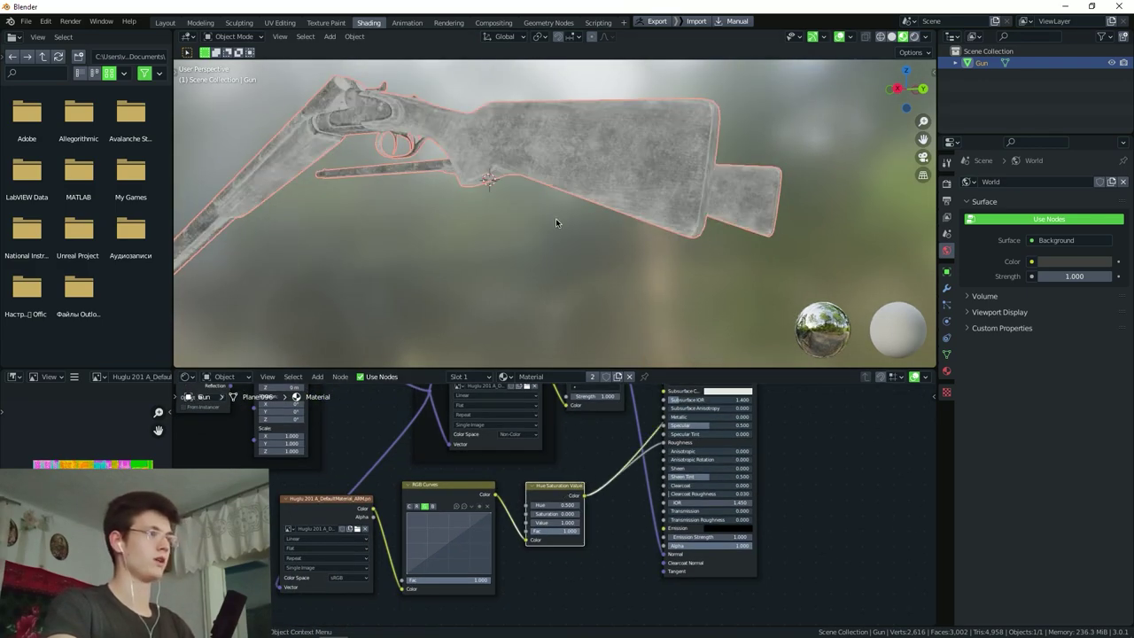
pyautogui.moveTo(556, 218); pyautogui.dragTo(557, 228, button='middle')
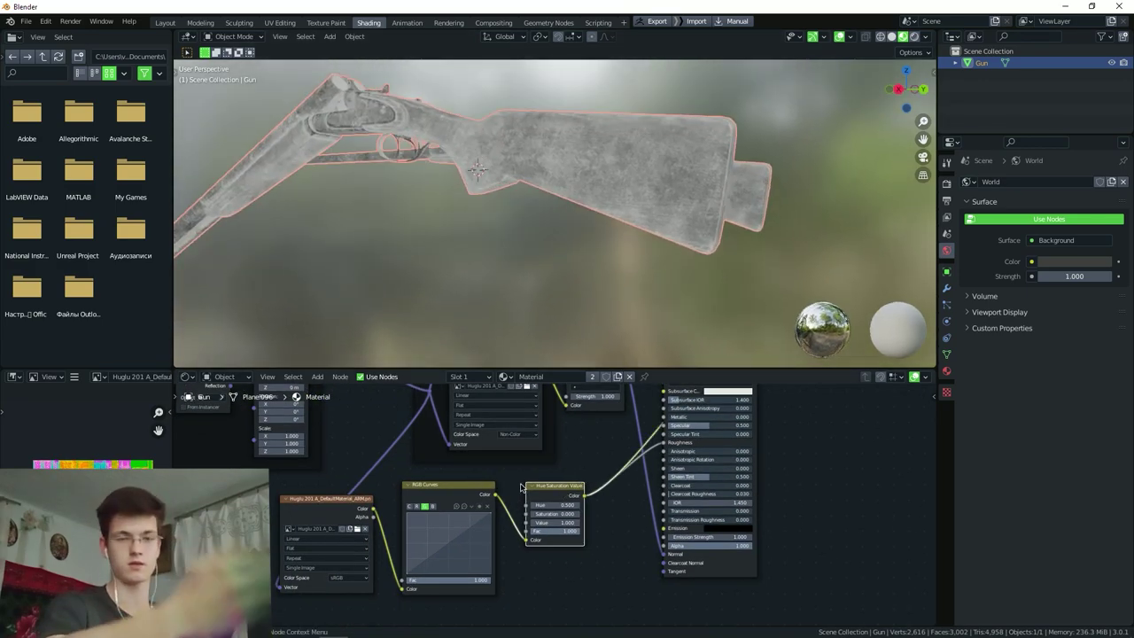
pyautogui.keyDown('ctrl'); pyautogui.keyDown('shift'); pyautogui.click(467, 488); pyautogui.keyUp('shift'); pyautogui.keyUp('ctrl')
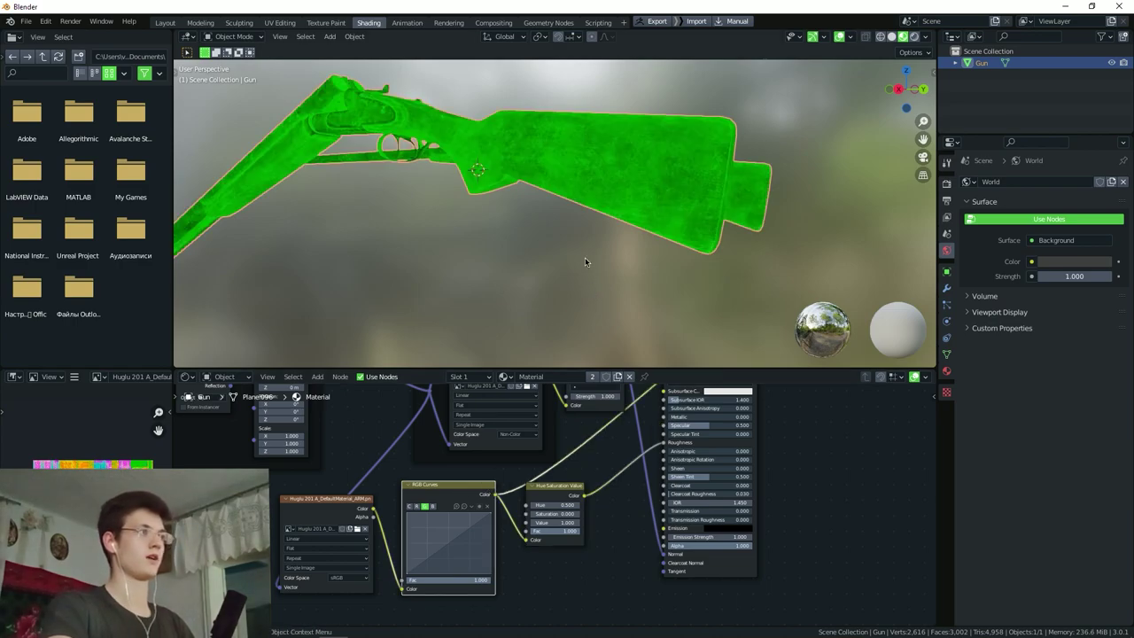
pyautogui.keyDown('ctrl'); pyautogui.keyDown('shift'); pyautogui.click(348, 516); pyautogui.keyUp('shift'); pyautogui.keyUp('ctrl')
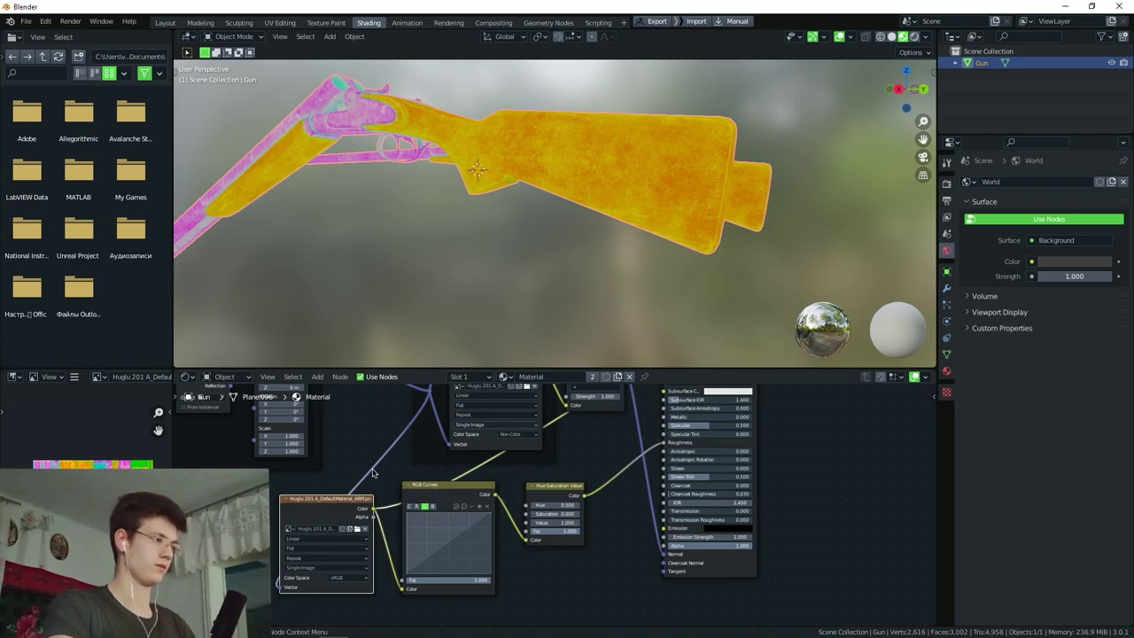
pyautogui.keyDown('ctrl'); pyautogui.keyDown('shift'); pyautogui.click(541, 492); pyautogui.keyUp('shift'); pyautogui.keyUp('ctrl')
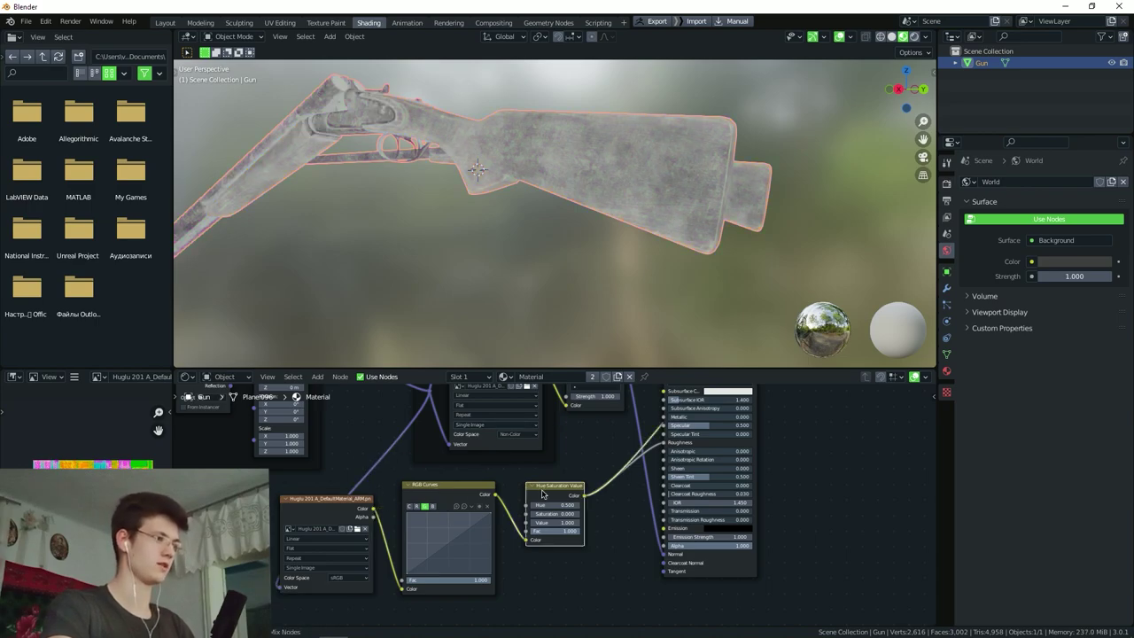
pyautogui.keyDown('ctrl'); pyautogui.keyDown('shift'); pyautogui.click(746, 453); pyautogui.keyUp('shift'); pyautogui.keyUp('ctrl')
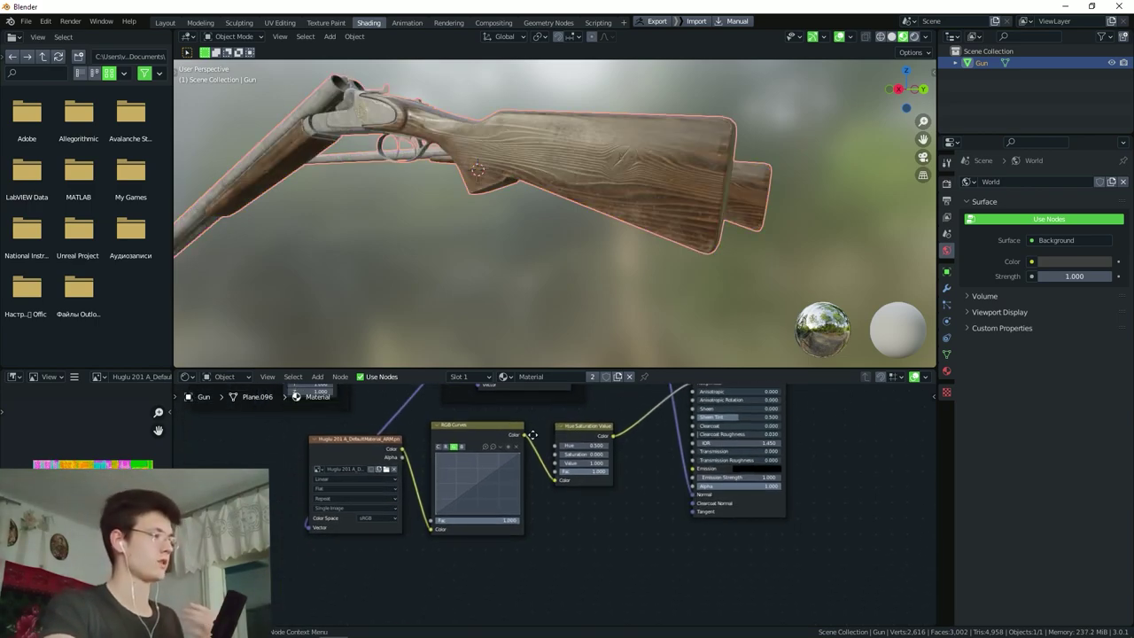
pyautogui.moveTo(640, 484); pyautogui.dragTo(576, 441, button='middle')
# Duplicate the three ARM nodes below the originals and link the mapping Vector to the copied image.
pyautogui.hotkey('shift', 'd')
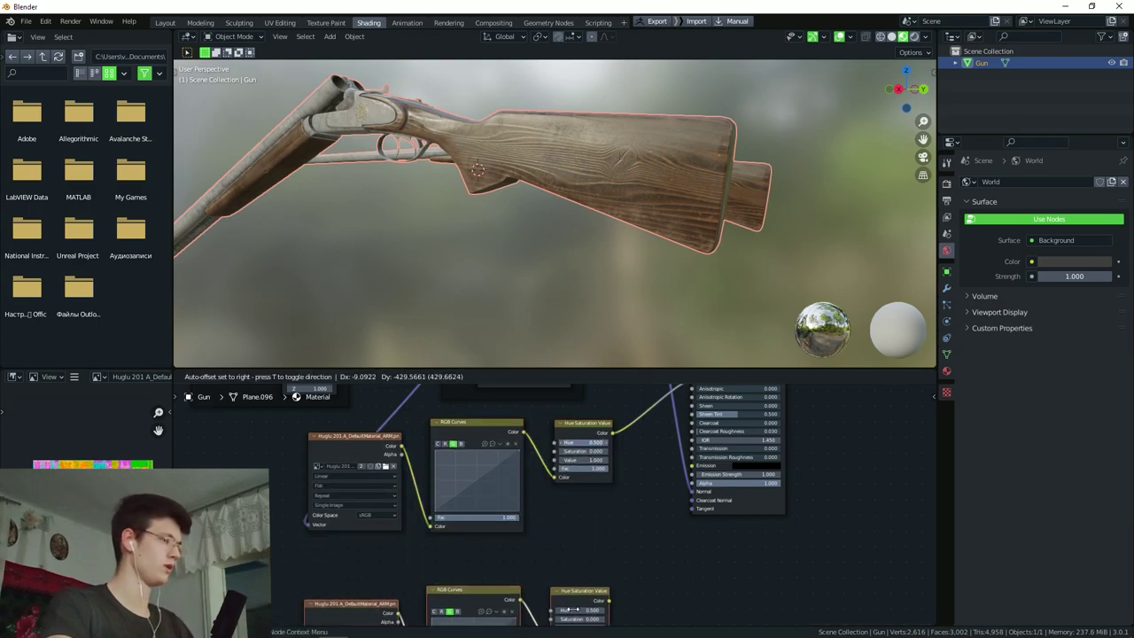
pyautogui.click(584, 588)
pyautogui.moveTo(321, 551); pyautogui.dragTo(401, 433, button='middle')
pyautogui.scroll(-2, 401, 433)
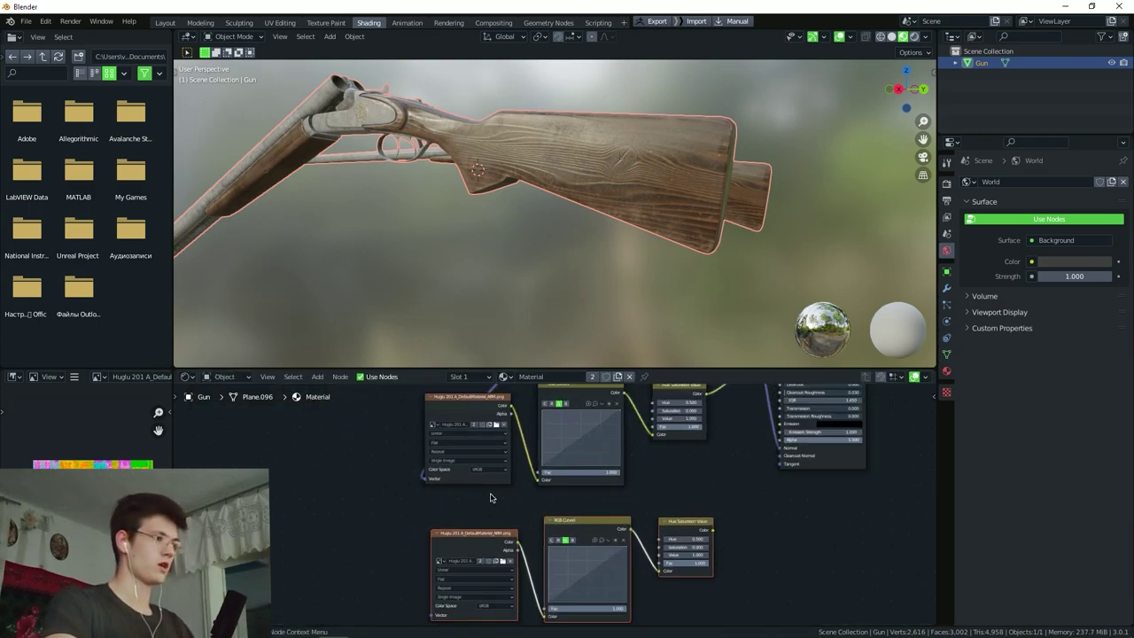
pyautogui.moveTo(497, 408); pyautogui.dragTo(523, 482, button='middle')
pyautogui.click(568, 400)
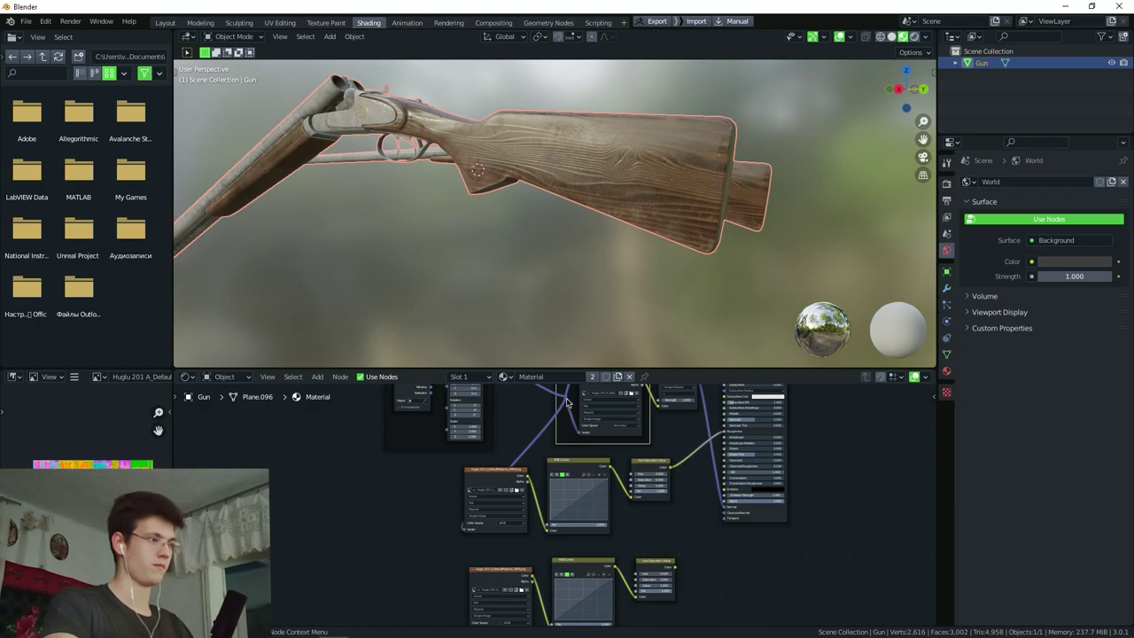
pyautogui.moveTo(568, 401); pyautogui.dragTo(490, 565)
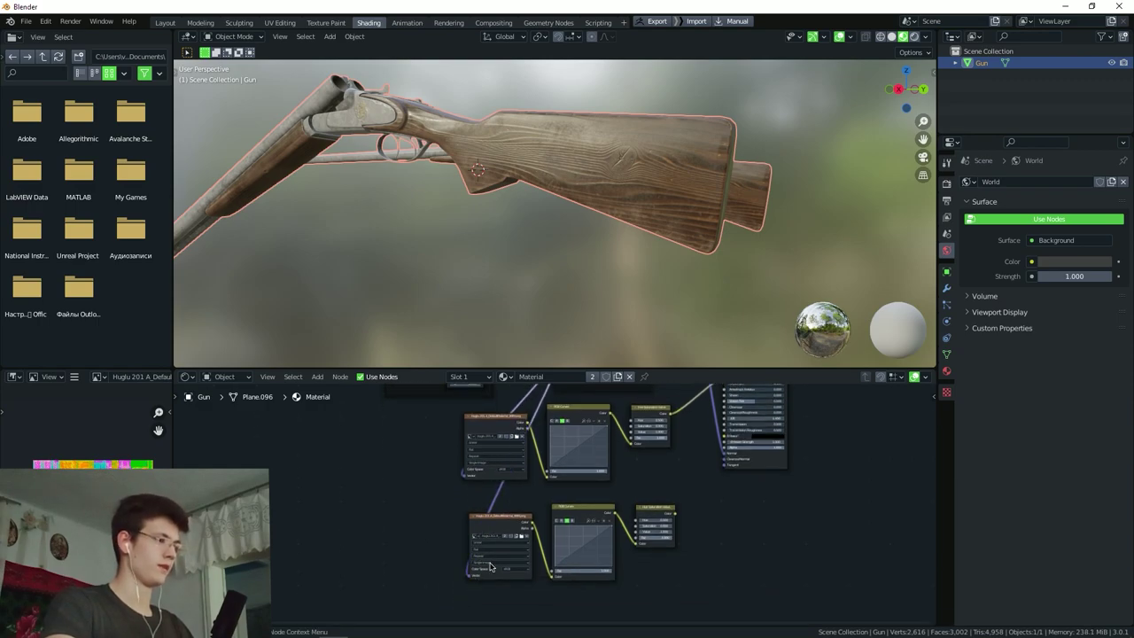
# Edit the copied RGB Curves to zero green and keep blue, isolating the ARM blue channel.
pyautogui.moveTo(490, 565); pyautogui.dragTo(426, 461, button='middle')
pyautogui.scroll(4, 561, 496)
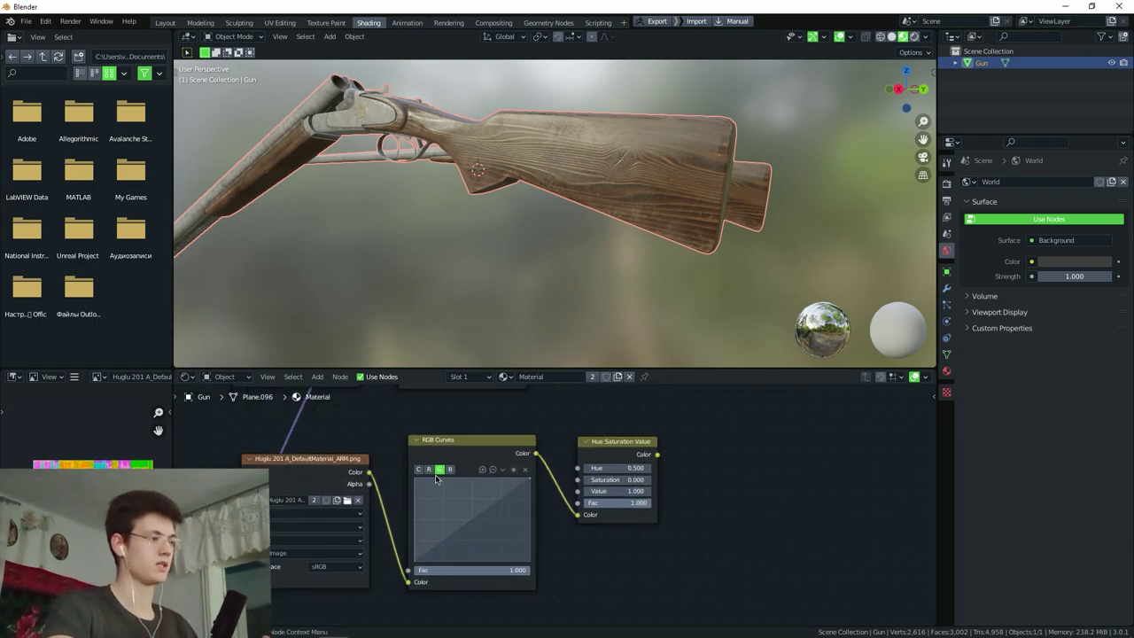
pyautogui.moveTo(524, 488); pyautogui.dragTo(530, 560)
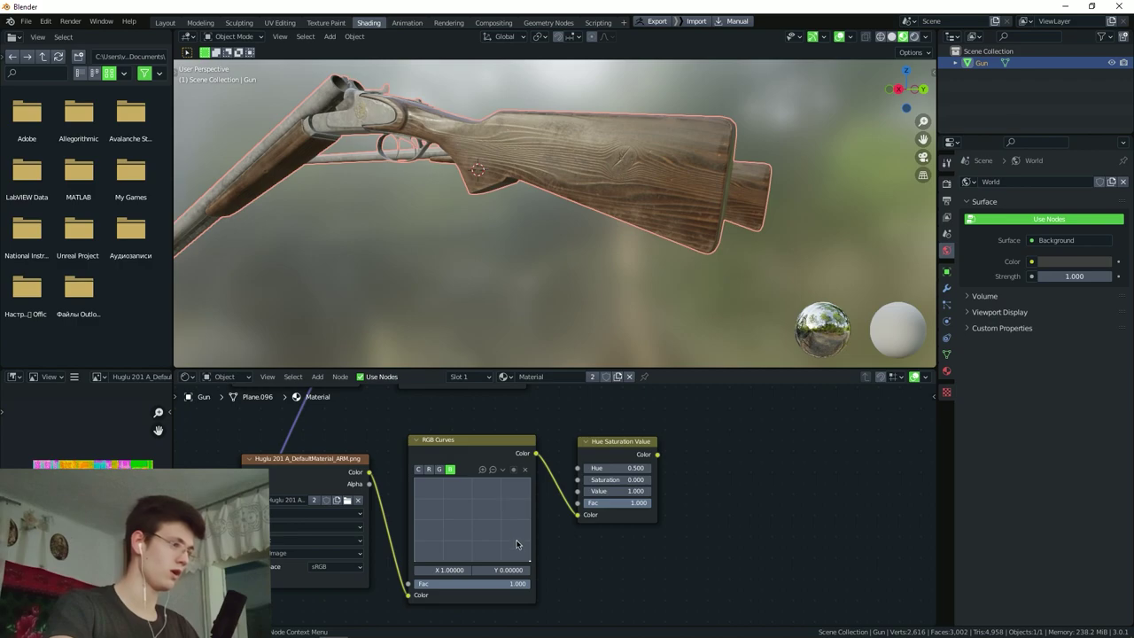
pyautogui.moveTo(531, 566)
pyautogui.mouseDown()
pyautogui.moveTo(512, 570)
pyautogui.moveTo(513, 483)
pyautogui.mouseUp()
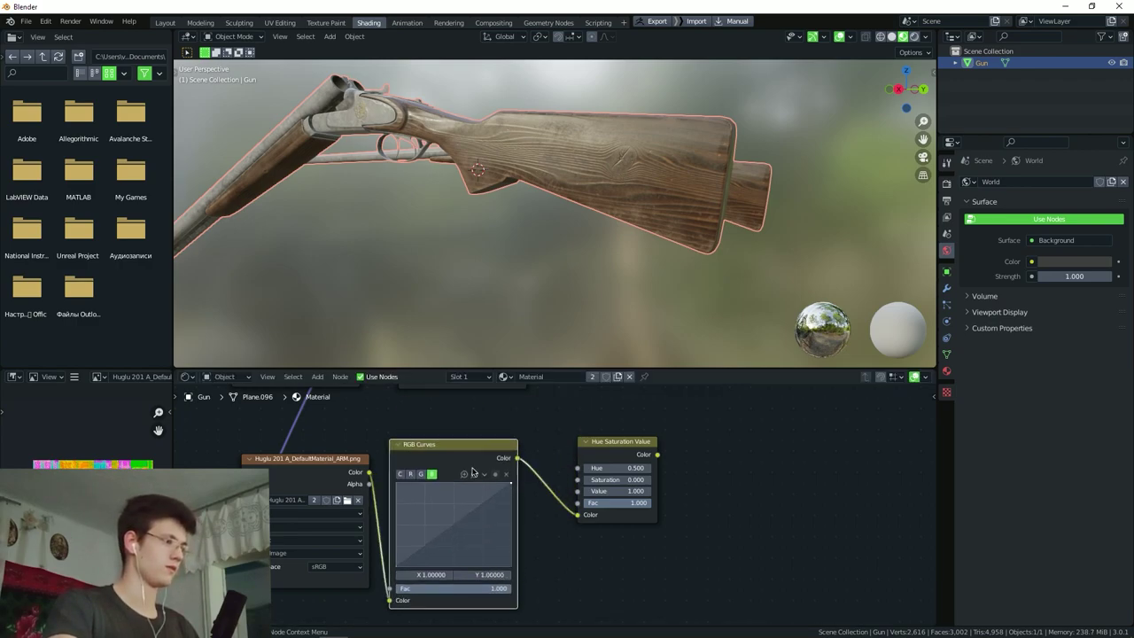
pyautogui.scroll(-2, 715, 493)
pyautogui.moveTo(715, 492); pyautogui.dragTo(509, 607, button='middle')
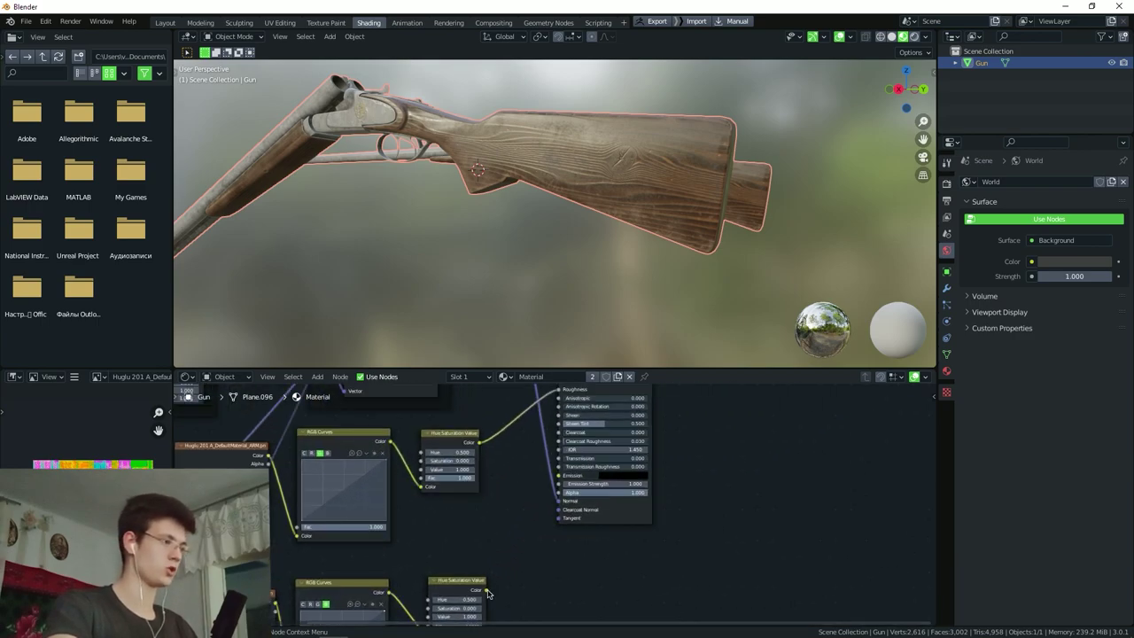
# Move the Mapping frame further left to make room in the node tree.
pyautogui.keyDown('shift'); pyautogui.scroll(2, 552, 481); pyautogui.keyUp('shift')
pyautogui.keyDown('shift'); pyautogui.scroll(3, 552, 481); pyautogui.keyUp('shift')
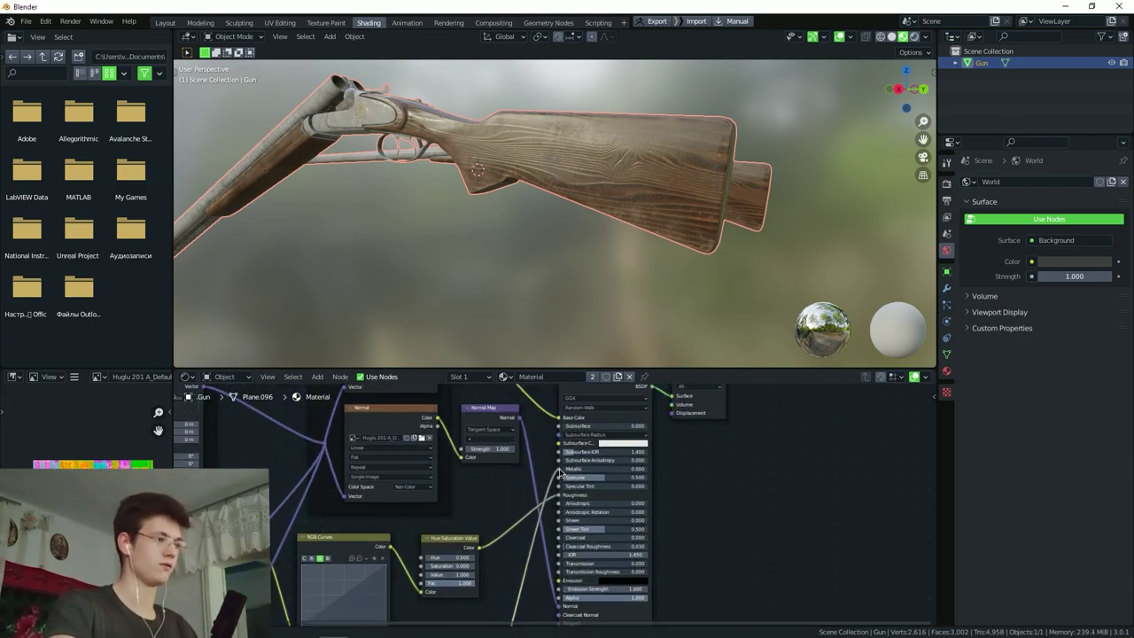
pyautogui.click(561, 474)
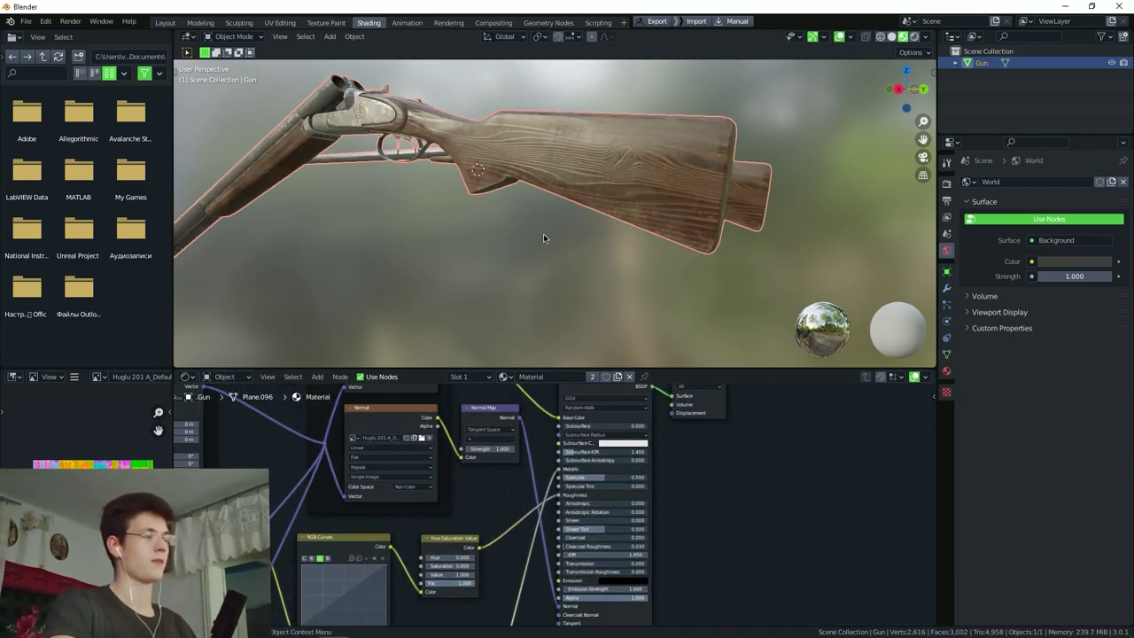
pyautogui.scroll(-1, 713, 479)
pyautogui.scroll(-1, 708, 479)
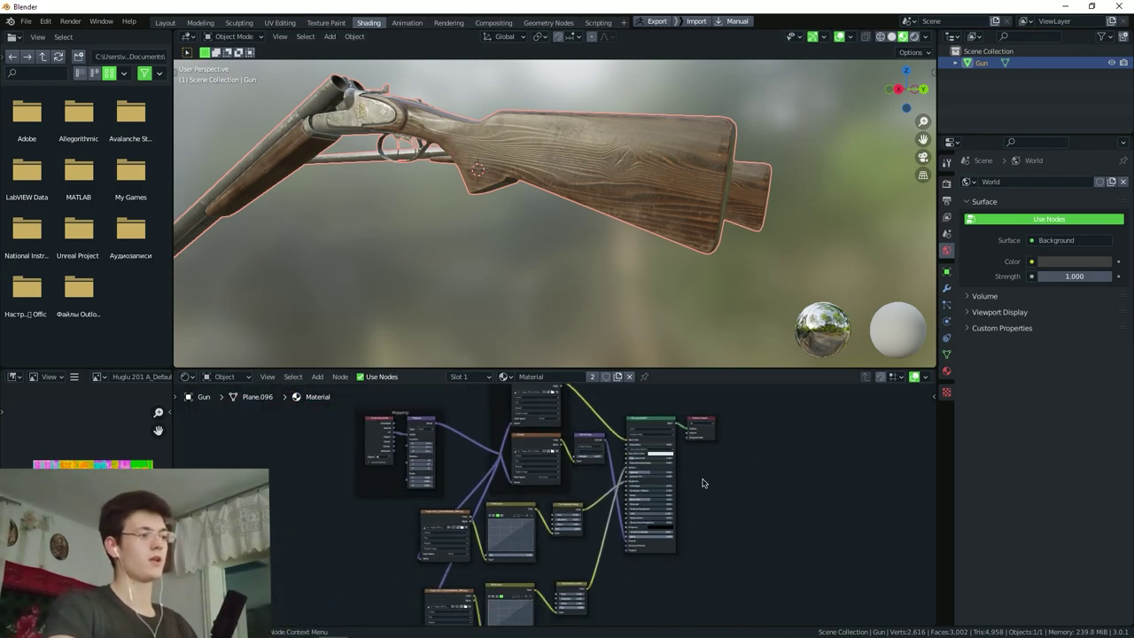
pyautogui.scroll(-1, 726, 479)
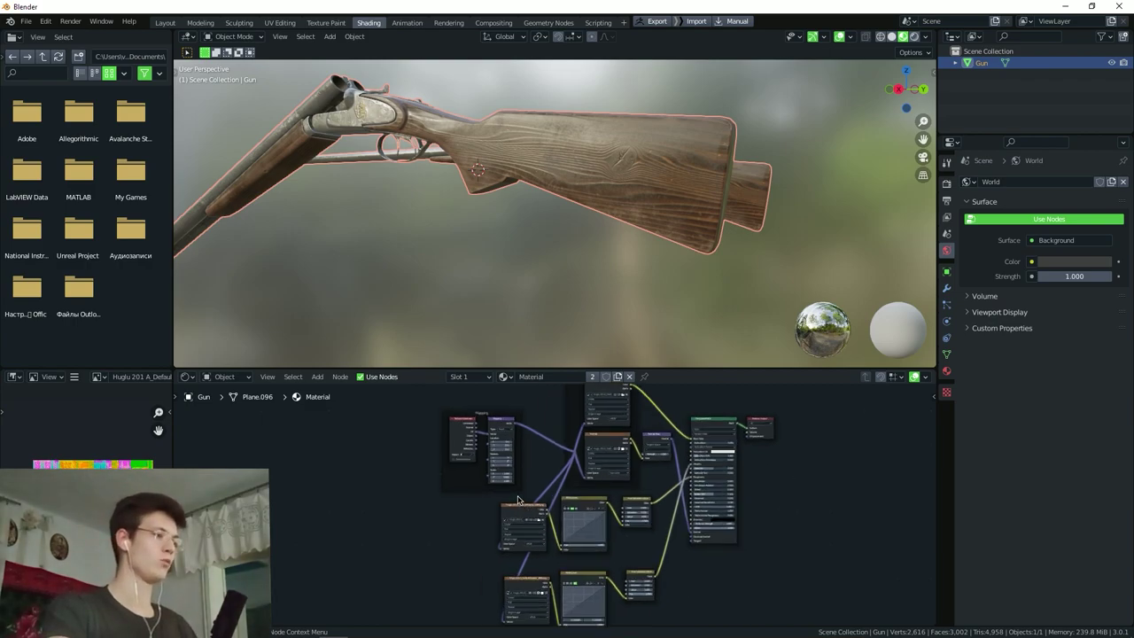
pyautogui.moveTo(485, 479)
pyautogui.mouseDown()
pyautogui.moveTo(587, 493)
pyautogui.moveTo(509, 489)
pyautogui.mouseUp()
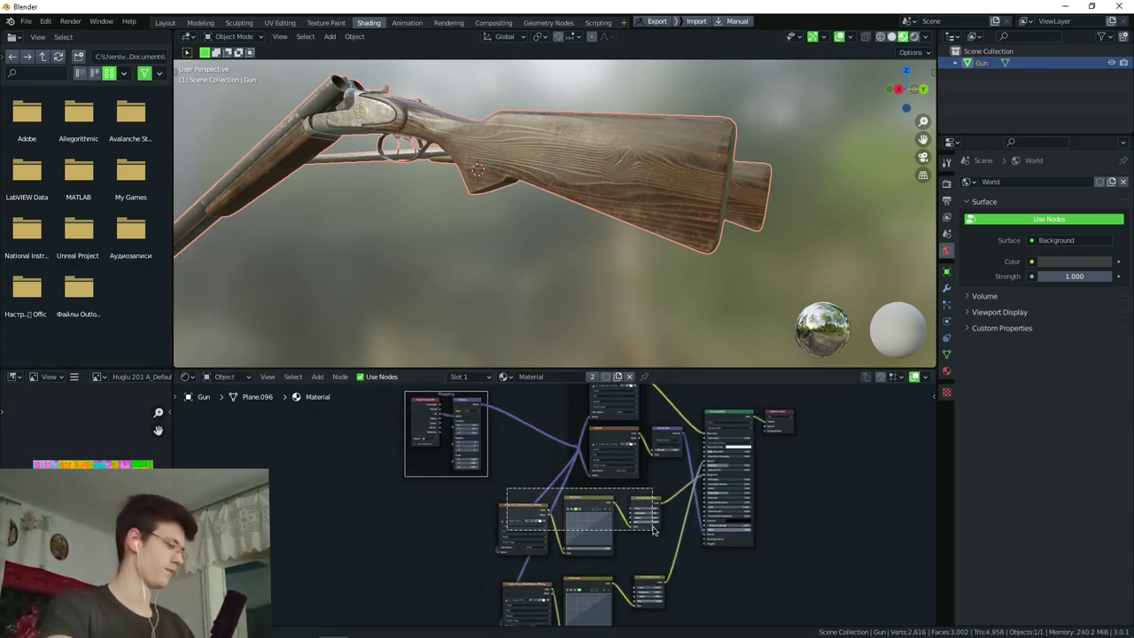
pyautogui.scroll(-2, 665, 536)
# Duplicate the lower ARM image, RGB Curves and Hue/Saturation nodes and place the copies above the tree.
pyautogui.rightClick(664, 536)
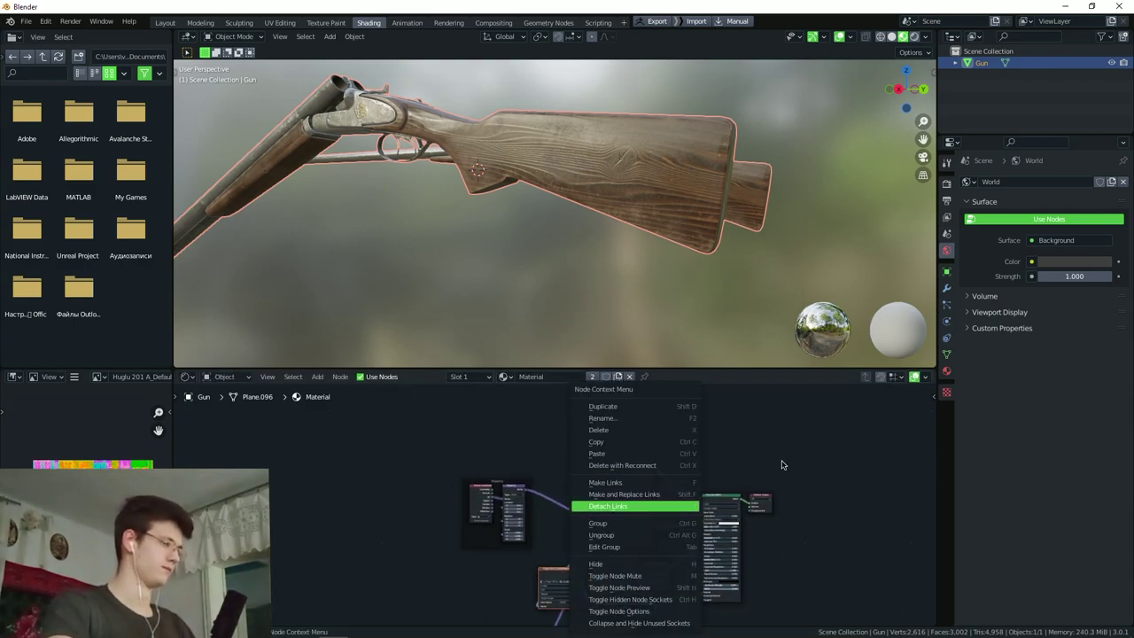
pyautogui.moveTo(561, 563); pyautogui.dragTo(675, 611)
pyautogui.hotkey('shift', 'd')
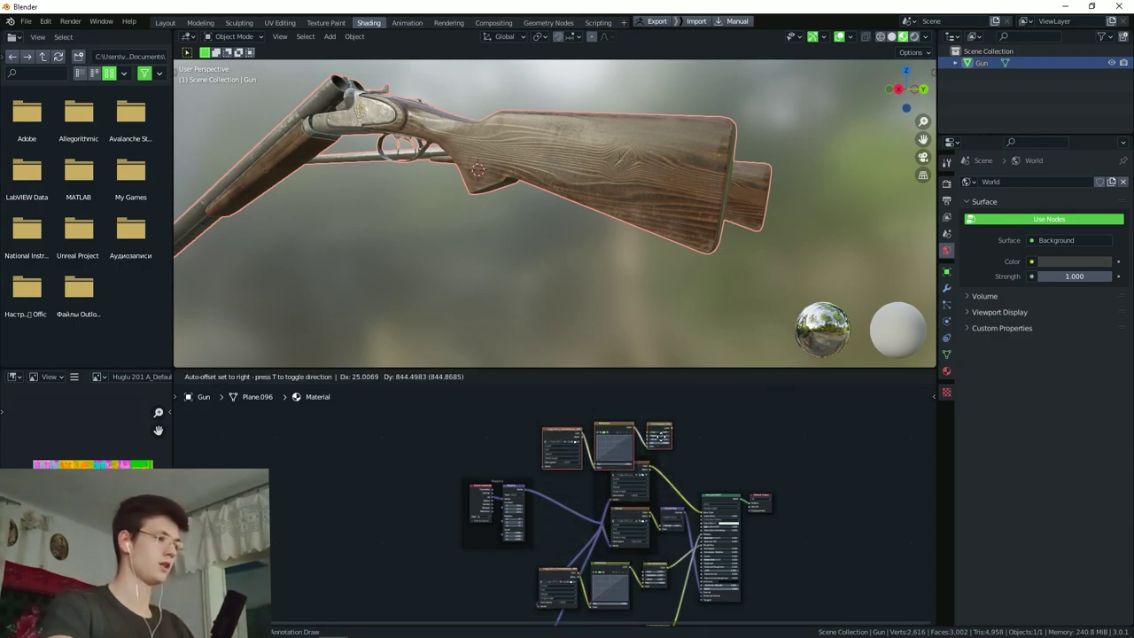
pyautogui.click(700, 416)
pyautogui.scroll(2, 696, 443)
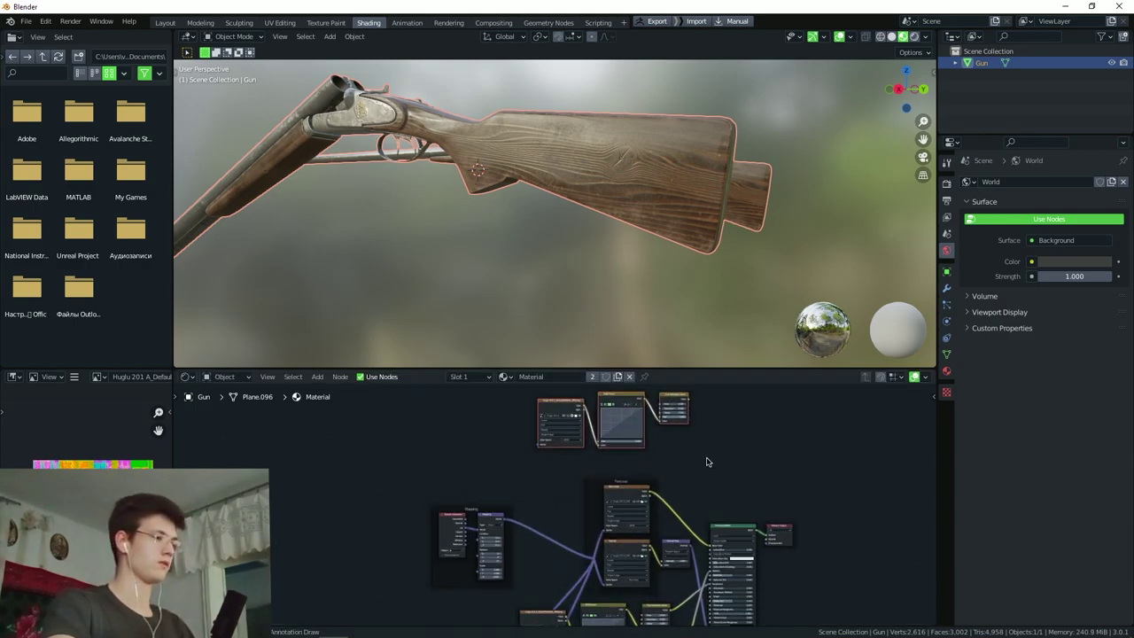
pyautogui.scroll(1, 706, 447)
pyautogui.scroll(2, 700, 460)
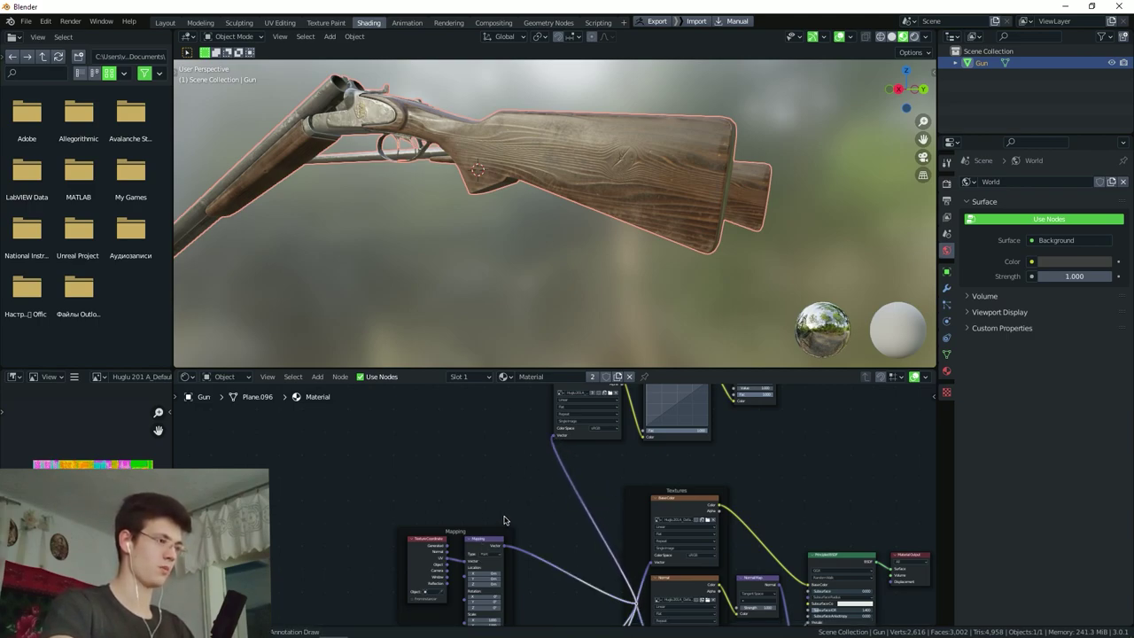
pyautogui.moveTo(504, 520); pyautogui.dragTo(388, 514, button='middle')
pyautogui.scroll(2, 531, 529)
# In the top RGB Curves copy, push the red curve end point to full, then check blue and green.
pyautogui.moveTo(505, 496); pyautogui.dragTo(552, 467, button='middle')
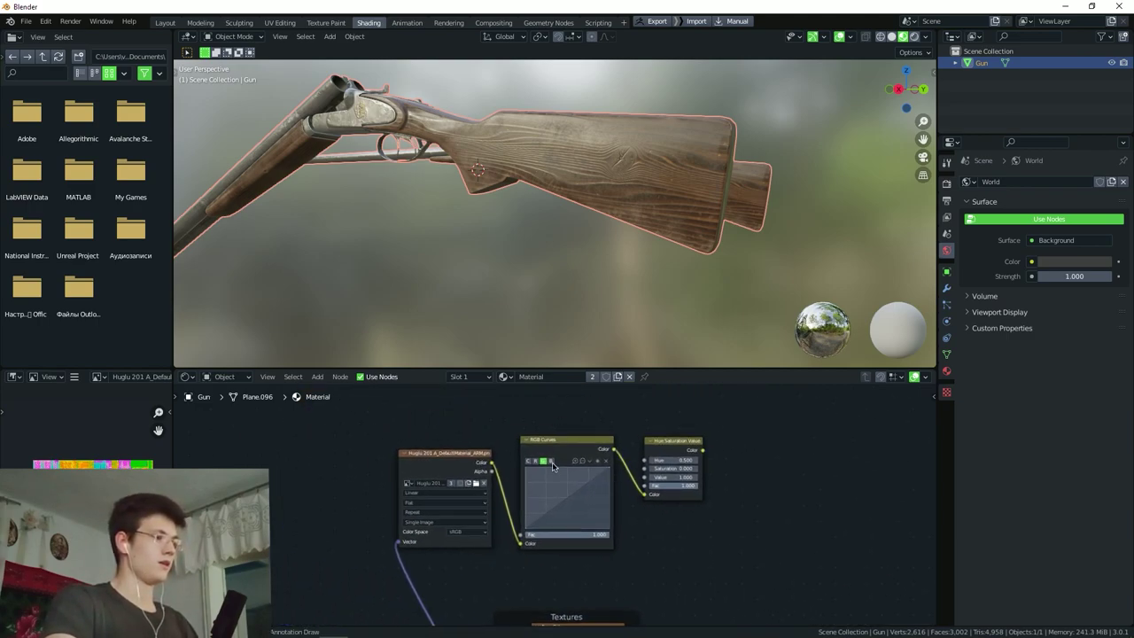
pyautogui.scroll(2, 552, 467)
pyautogui.click(529, 462)
pyautogui.moveTo(648, 569); pyautogui.dragTo(608, 485)
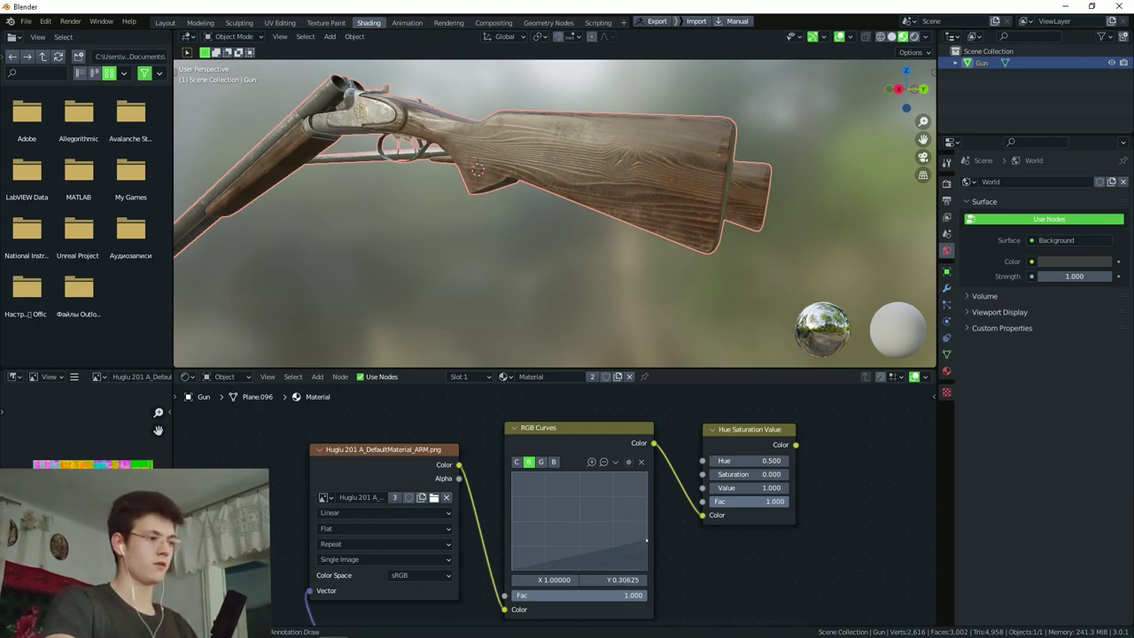
pyautogui.click(554, 462)
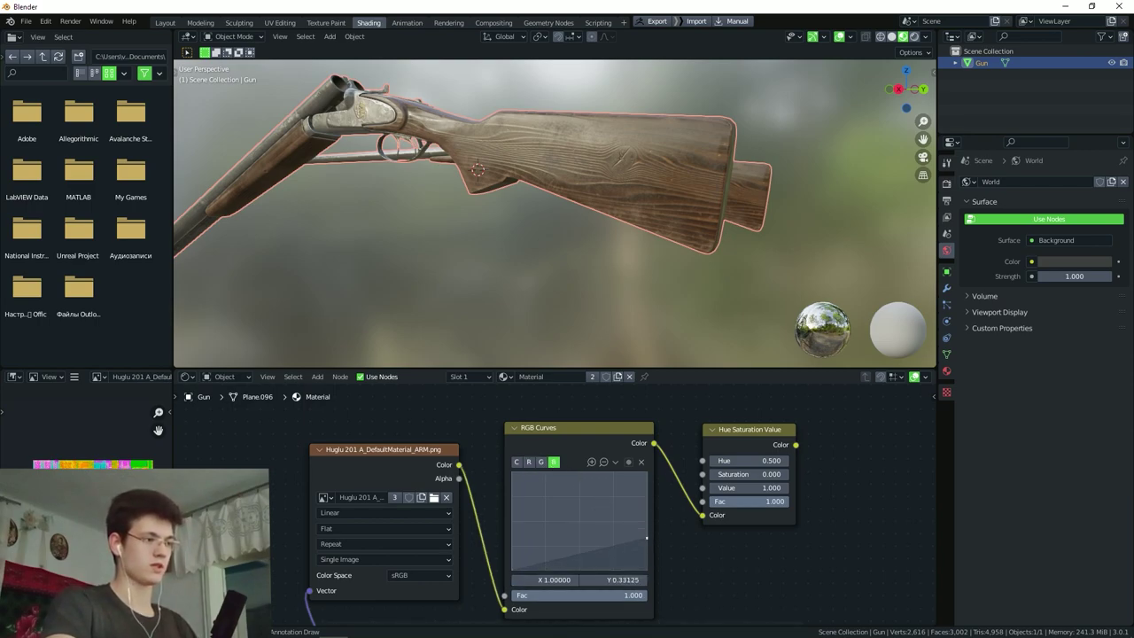
pyautogui.click(541, 461)
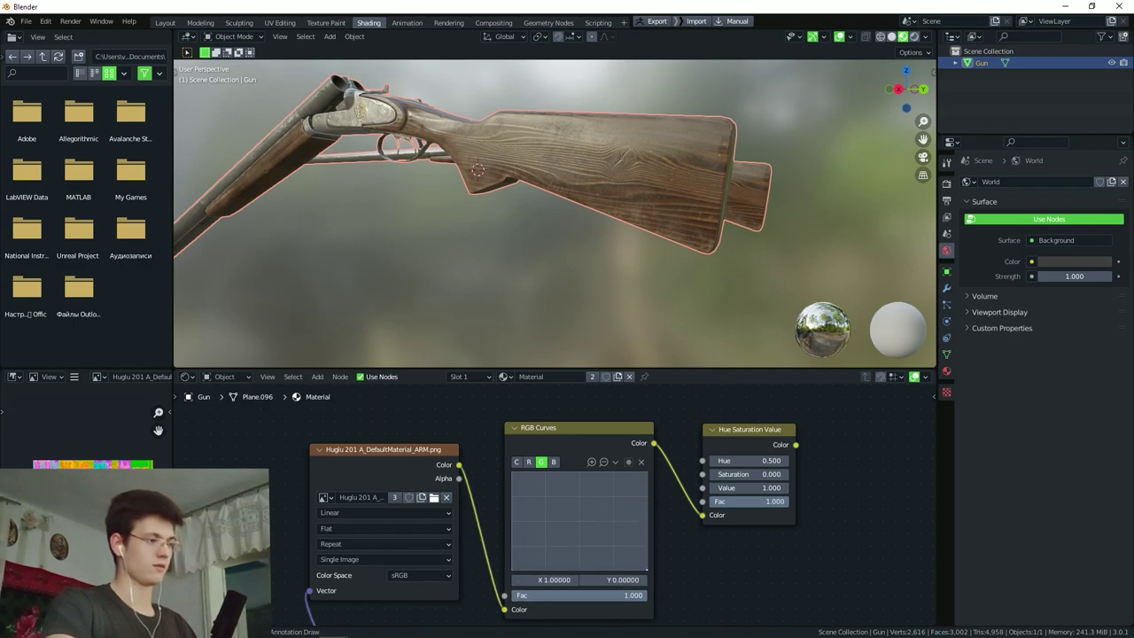
pyautogui.scroll(-3, 587, 463)
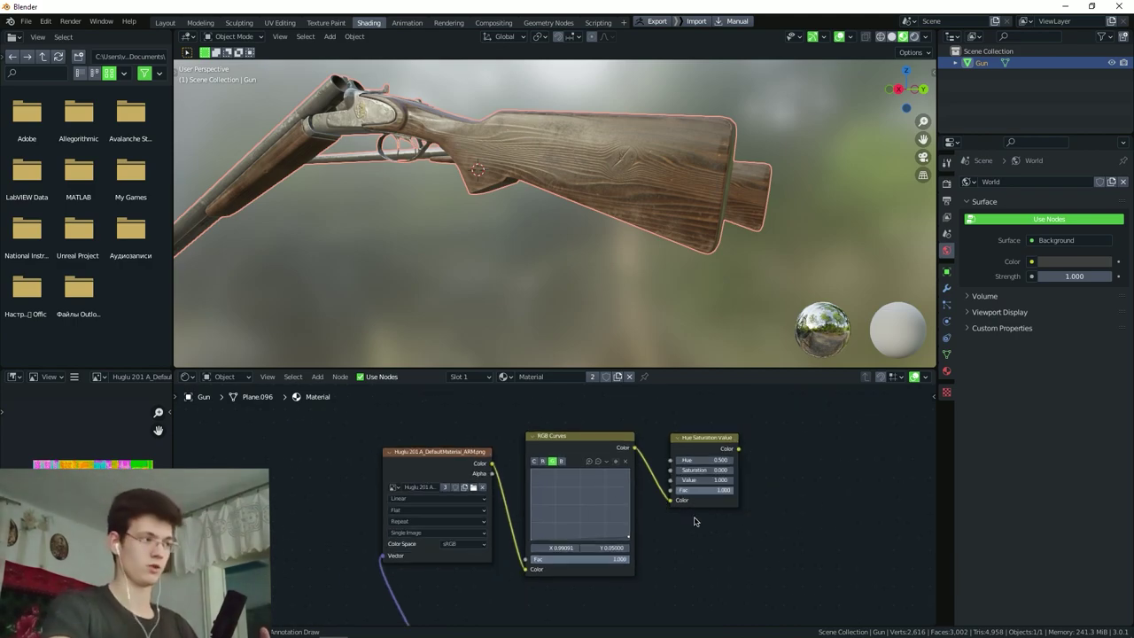
pyautogui.moveTo(691, 514)
pyautogui.mouseDown(button='middle')
pyautogui.moveTo(617, 515)
pyautogui.moveTo(598, 498)
pyautogui.moveTo(476, 523)
pyautogui.moveTo(432, 504)
pyautogui.mouseUp(button='middle')
pyautogui.moveTo(531, 431); pyautogui.dragTo(562, 466, button='middle')
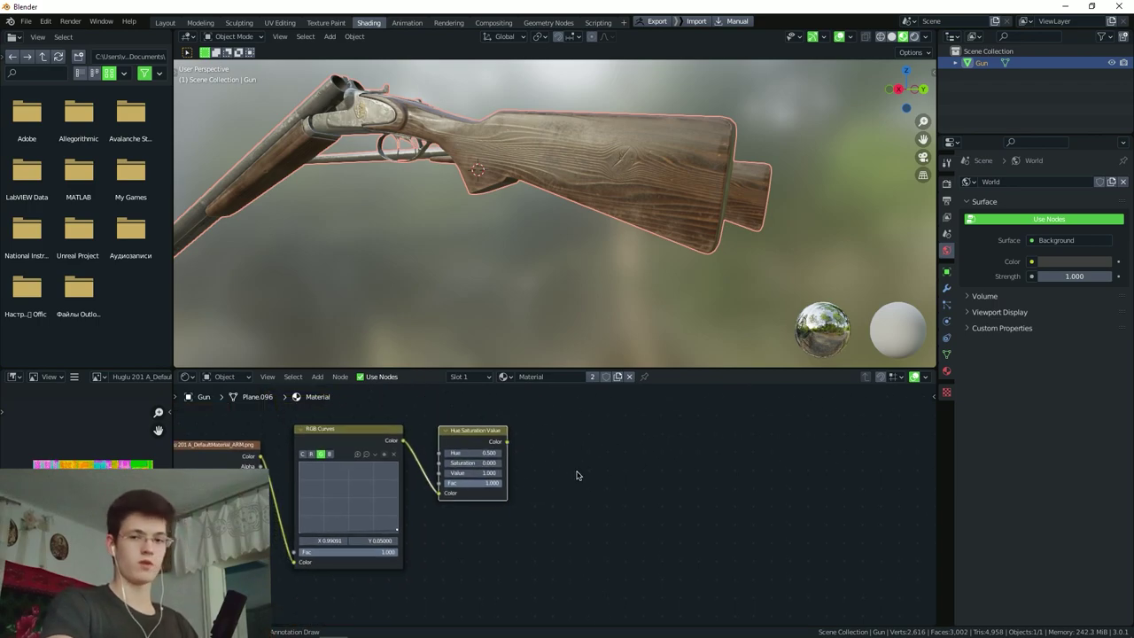
pyautogui.moveTo(590, 501); pyautogui.dragTo(589, 415, button='middle')
pyautogui.scroll(-4, 589, 415)
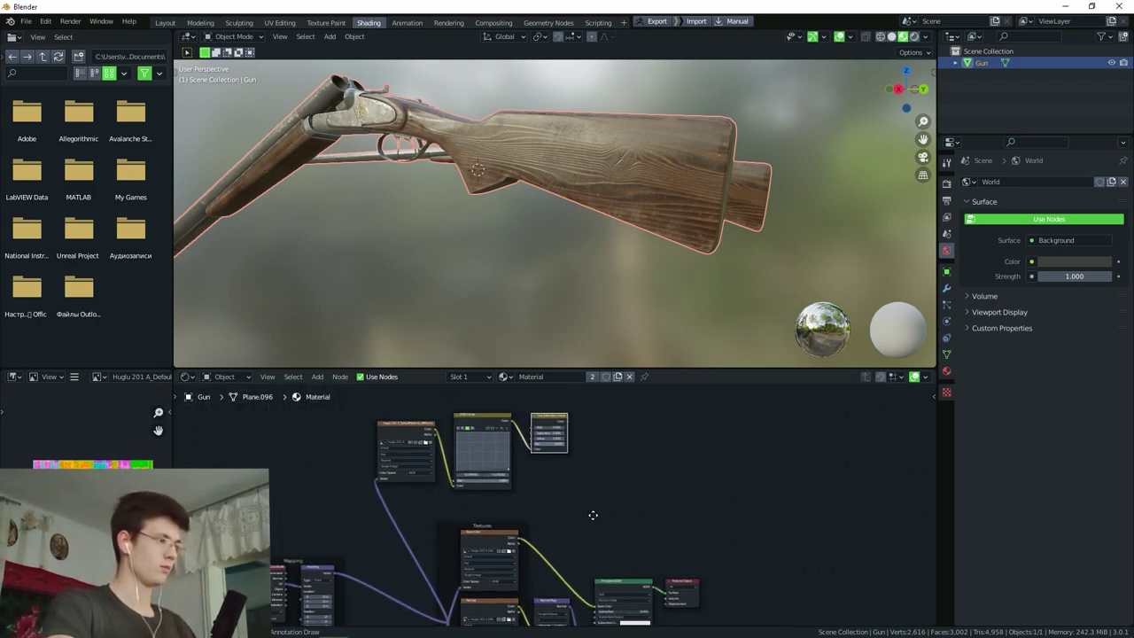
# Shift two nodes further left and add a Hue/Saturation colour adjustment node.
pyautogui.moveTo(596, 482); pyautogui.dragTo(349, 414)
pyautogui.press('g')
pyautogui.click(391, 440)
pyautogui.hotkey('shift', 'a')
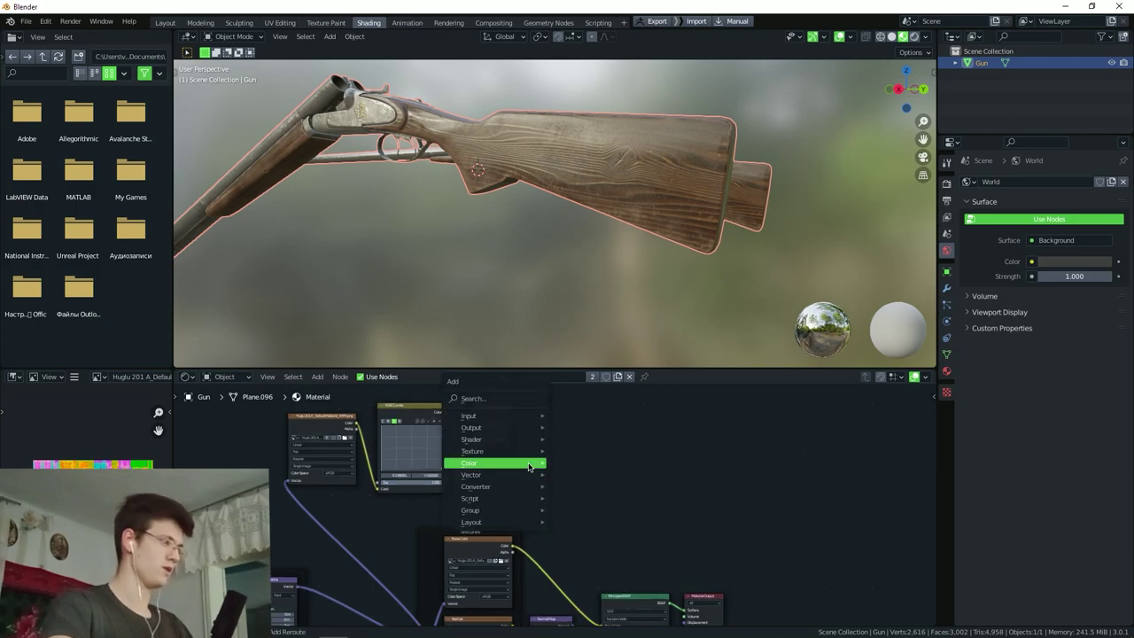
pyautogui.click(584, 493)
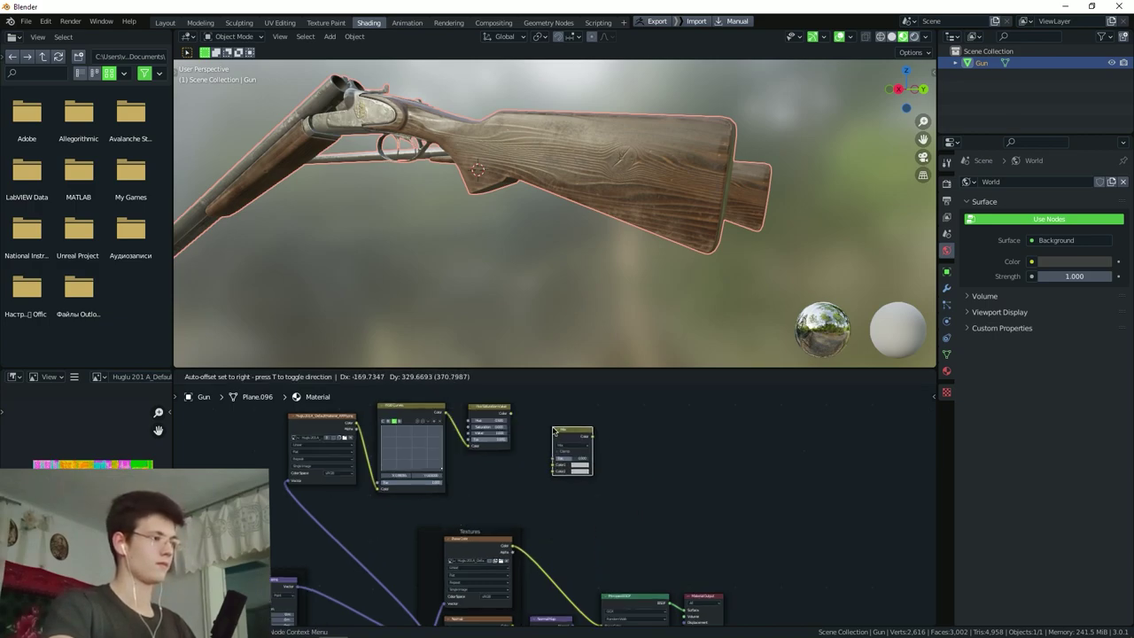
pyautogui.click(567, 450)
# Add a MixRGB colour mixing node into the node tree.
pyautogui.hotkey('shift', 'a')
pyautogui.moveTo(531, 446)
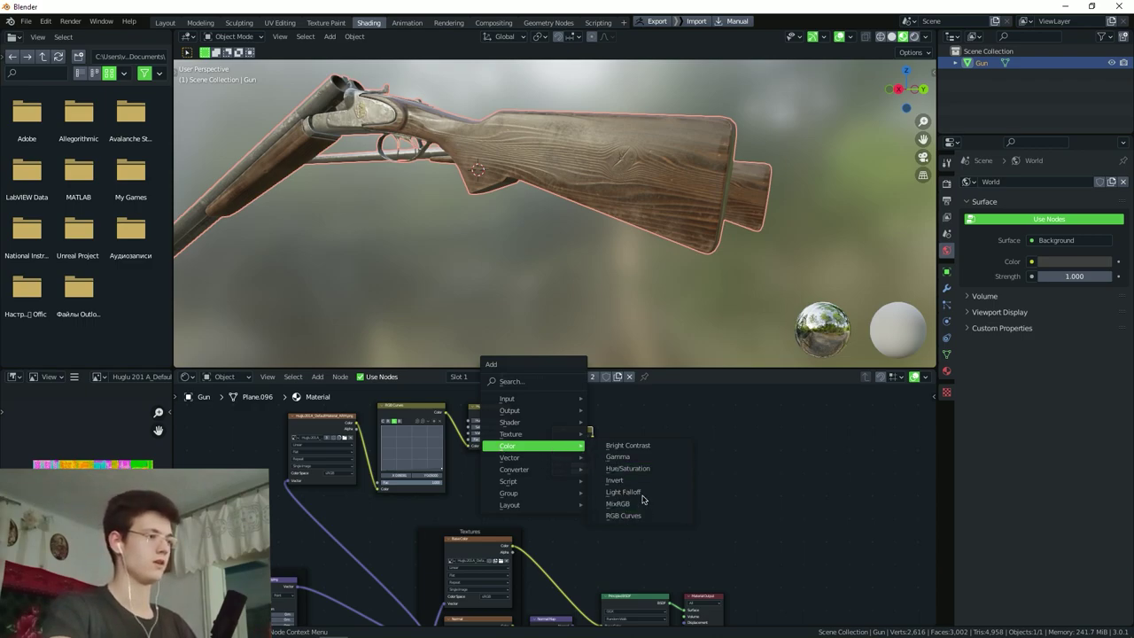
pyautogui.click(620, 504)
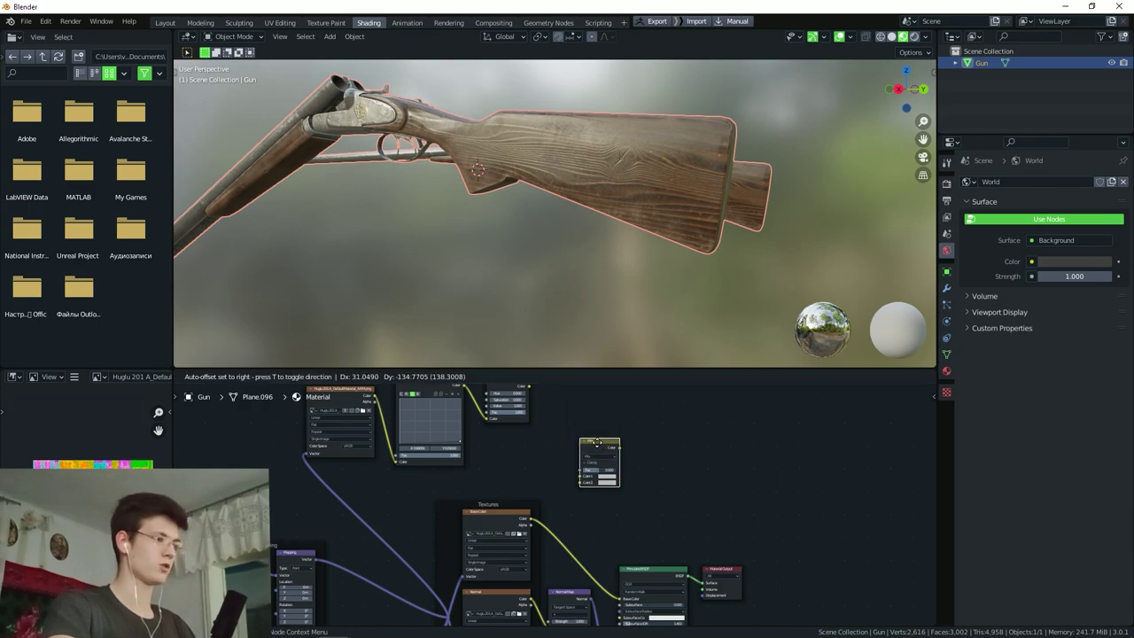
pyautogui.click(597, 443)
pyautogui.moveTo(528, 484); pyautogui.dragTo(557, 495, button='middle')
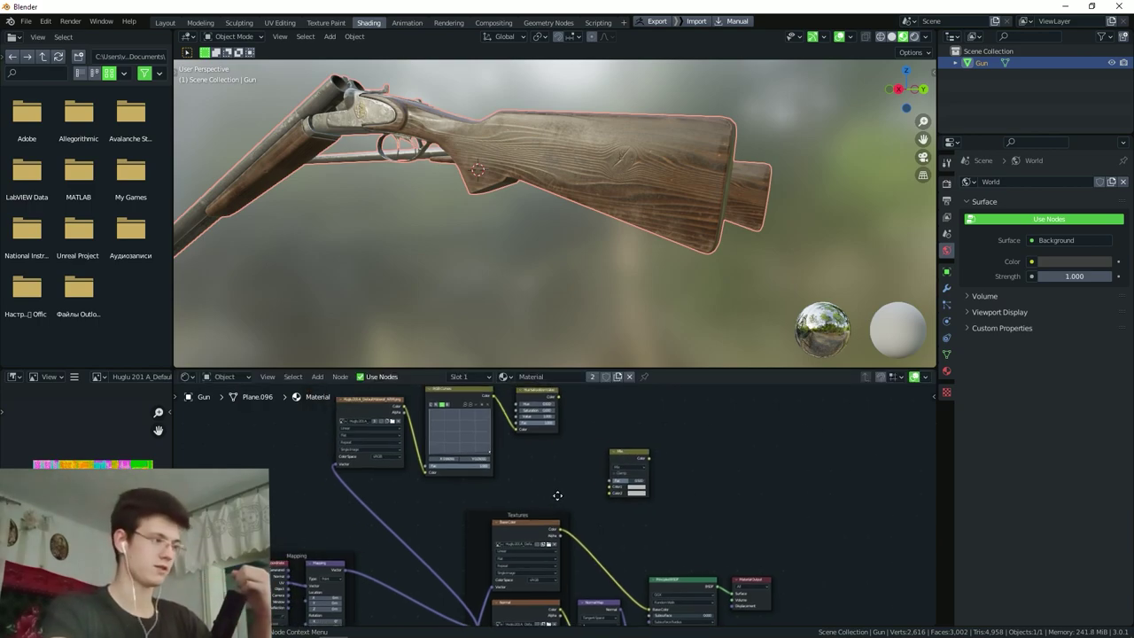
pyautogui.scroll(2, 557, 496)
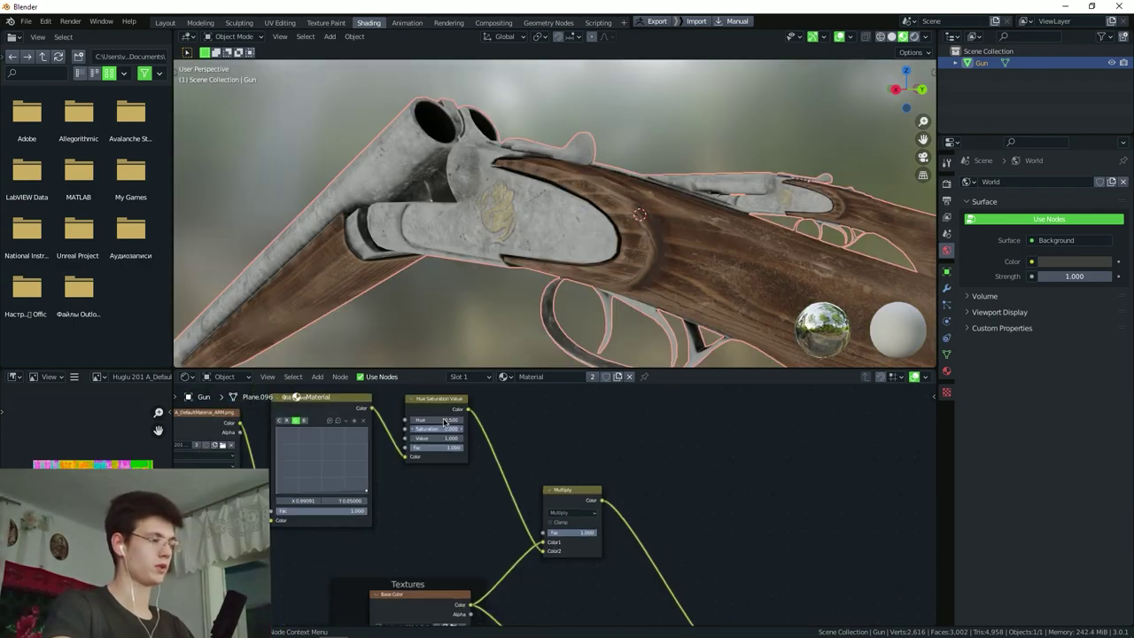
# Keep the mix node's blend mode on Multiply and test its factor, leaving it at 1.000.
pyautogui.scroll(1, 502, 456)
pyautogui.scroll(1, 494, 526)
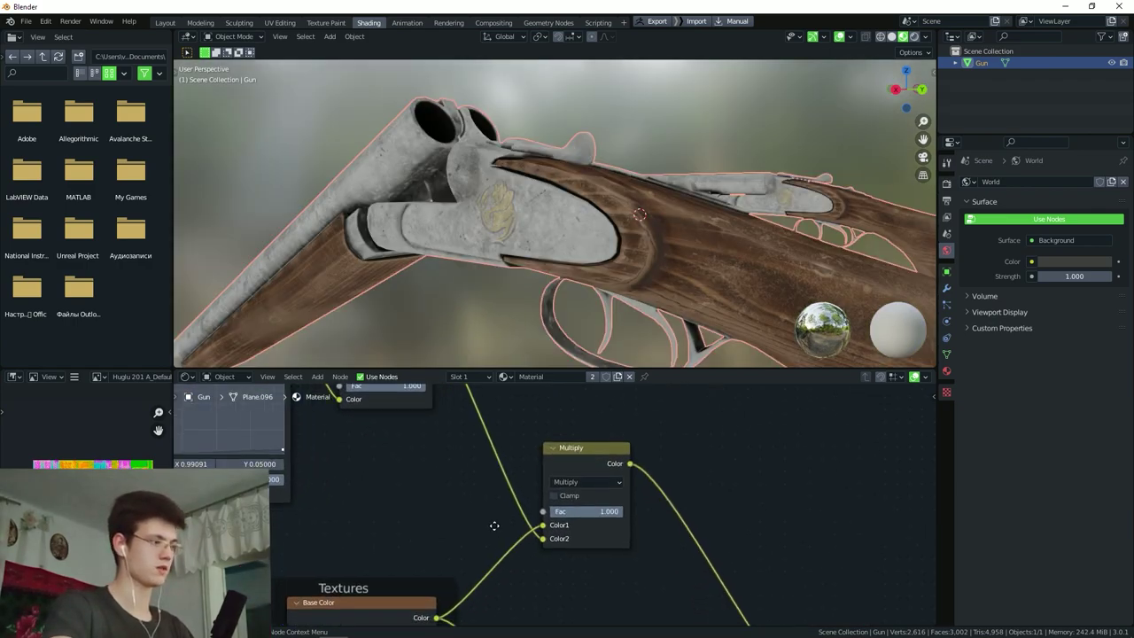
pyautogui.scroll(2, 564, 476)
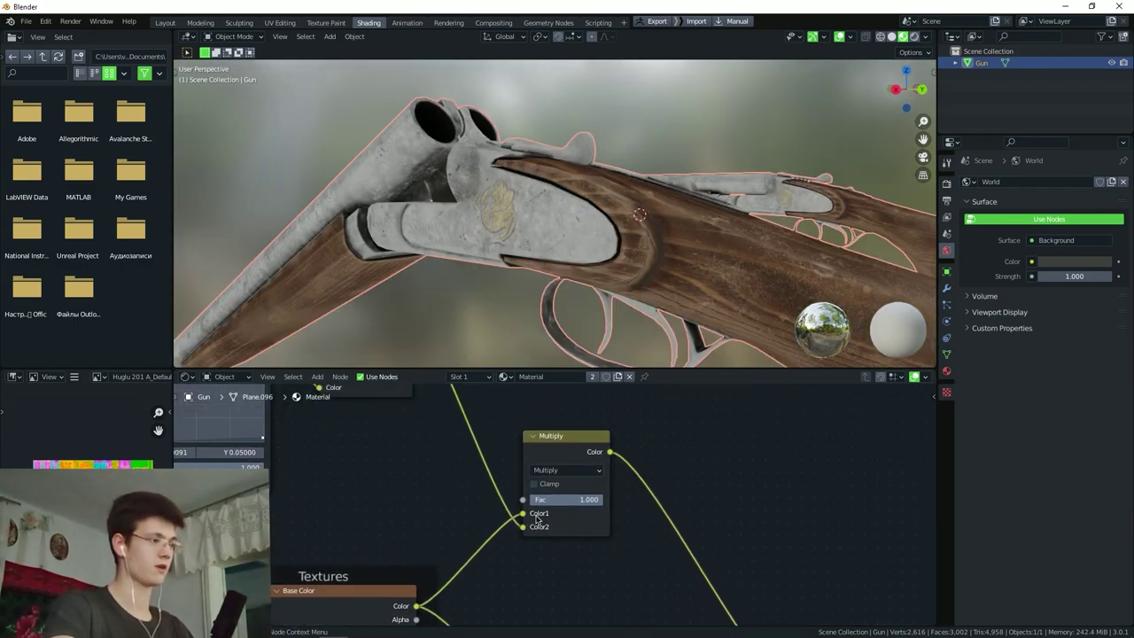
pyautogui.click(586, 458)
pyautogui.click(570, 396)
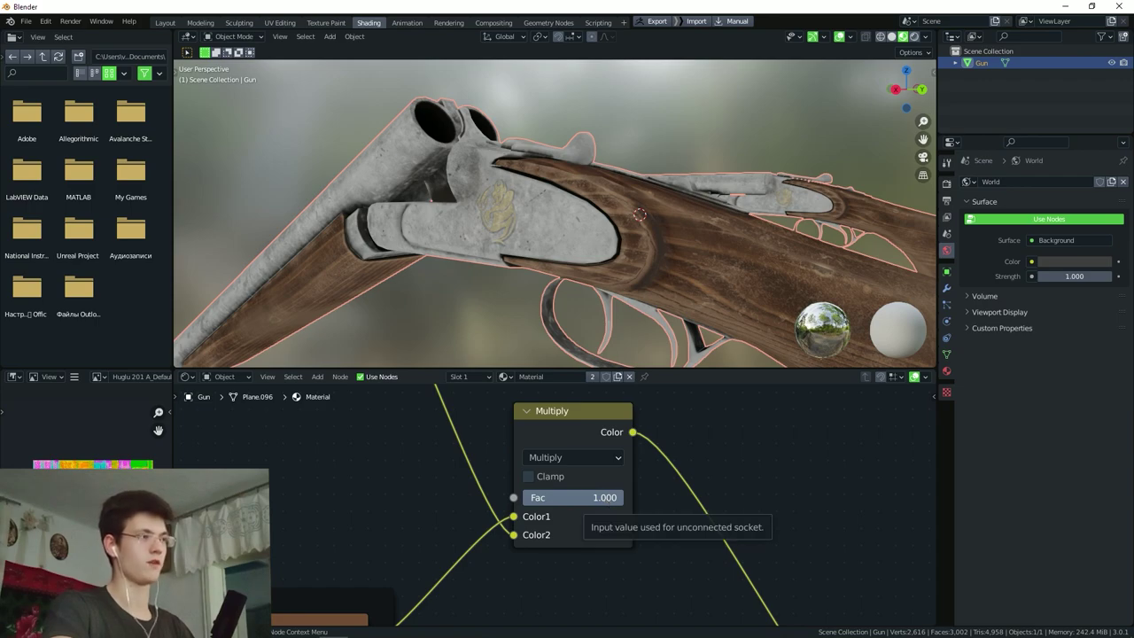
pyautogui.moveTo(608, 503)
pyautogui.mouseDown()
pyautogui.moveTo(549, 497)
pyautogui.moveTo(611, 497)
pyautogui.mouseUp()
# Reconnect the Principled BSDF to the Material Output.
pyautogui.scroll(-4, 532, 443)
pyautogui.moveTo(531, 221); pyautogui.dragTo(471, 248, button='middle')
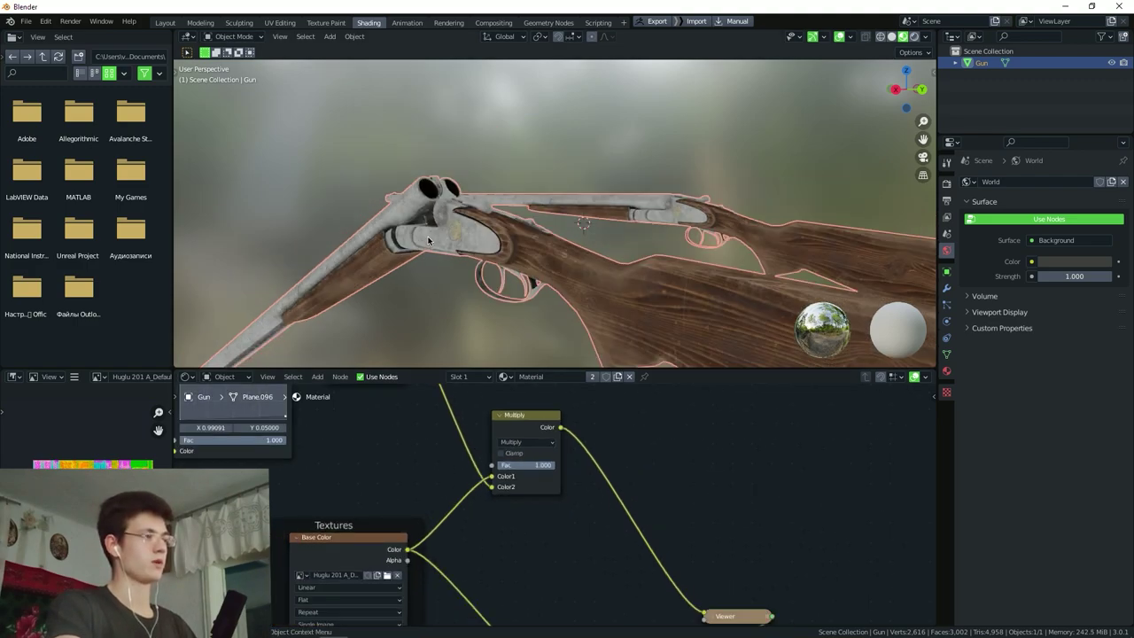
pyautogui.moveTo(544, 465); pyautogui.dragTo(531, 422, button='middle')
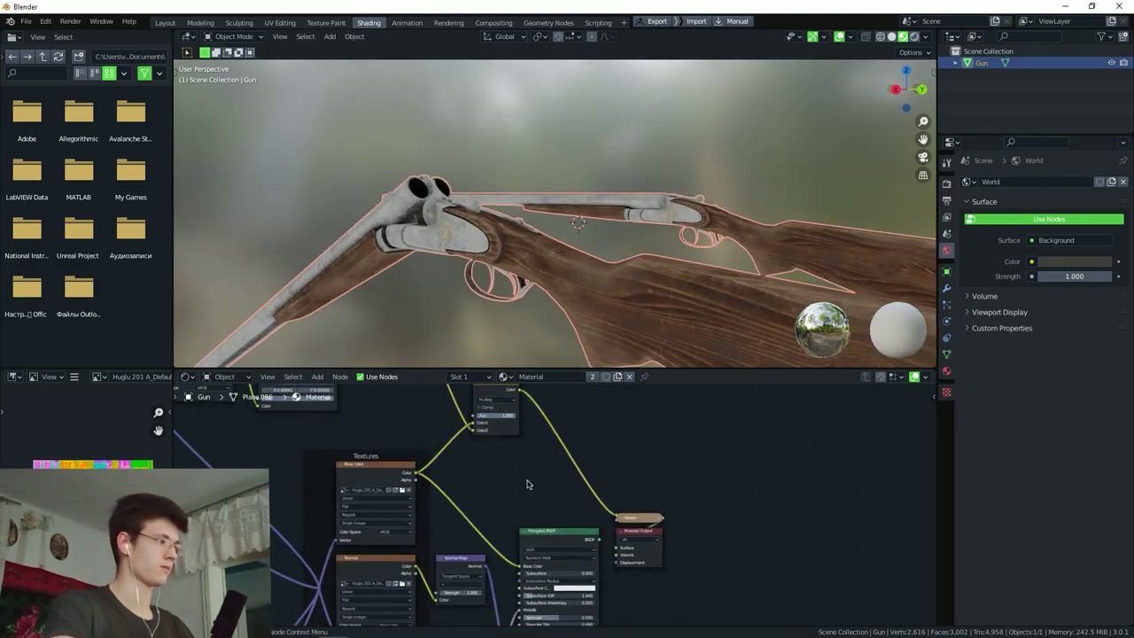
pyautogui.keyDown('ctrl'); pyautogui.keyDown('shift'); pyautogui.click(564, 540); pyautogui.keyUp('shift'); pyautogui.keyUp('ctrl')
pyautogui.moveTo(551, 424); pyautogui.dragTo(569, 429, button='middle')
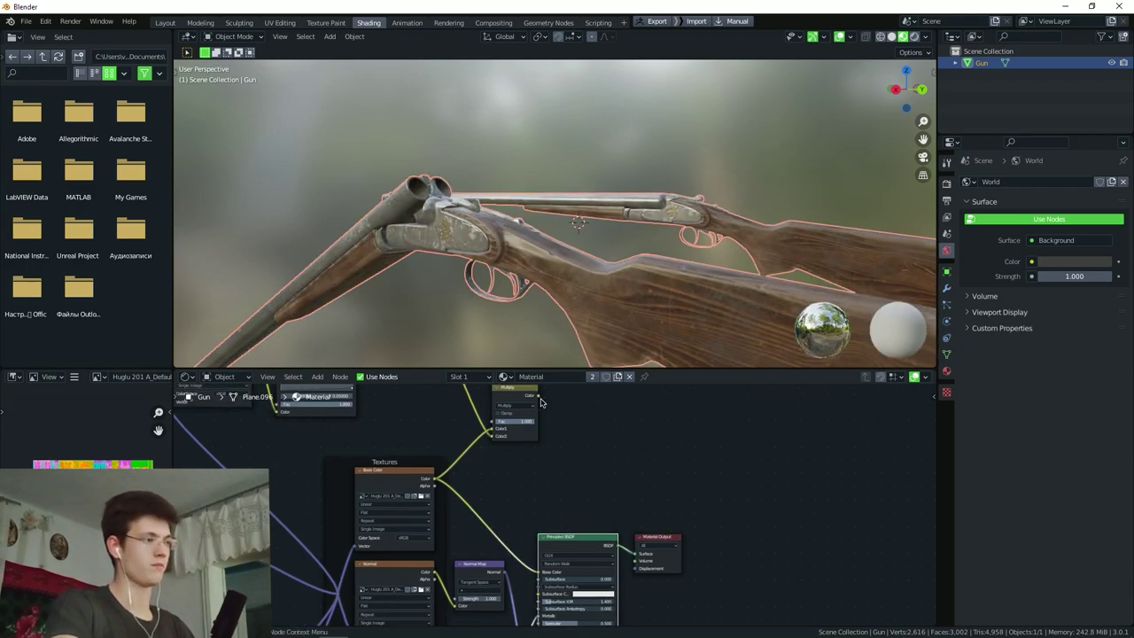
# Unplug the plain texture from Base Color, then undo to restore the textured gun.
pyautogui.moveTo(544, 577); pyautogui.dragTo(560, 518)
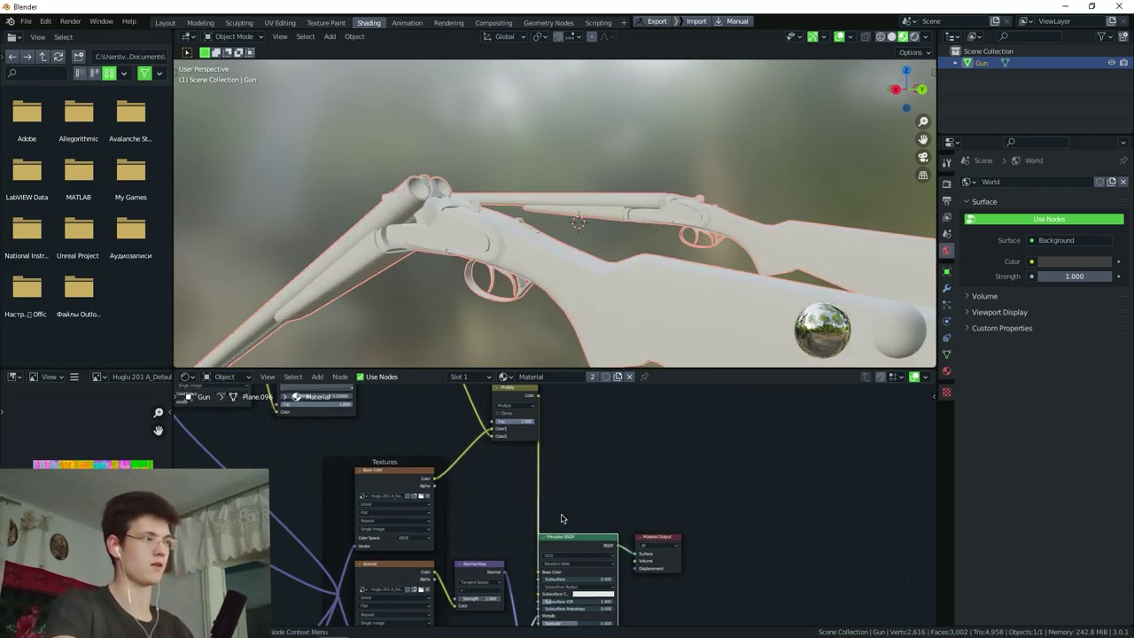
pyautogui.hotkey('ctrl', 'z')
pyautogui.moveTo(570, 462); pyautogui.dragTo(648, 464, button='middle')
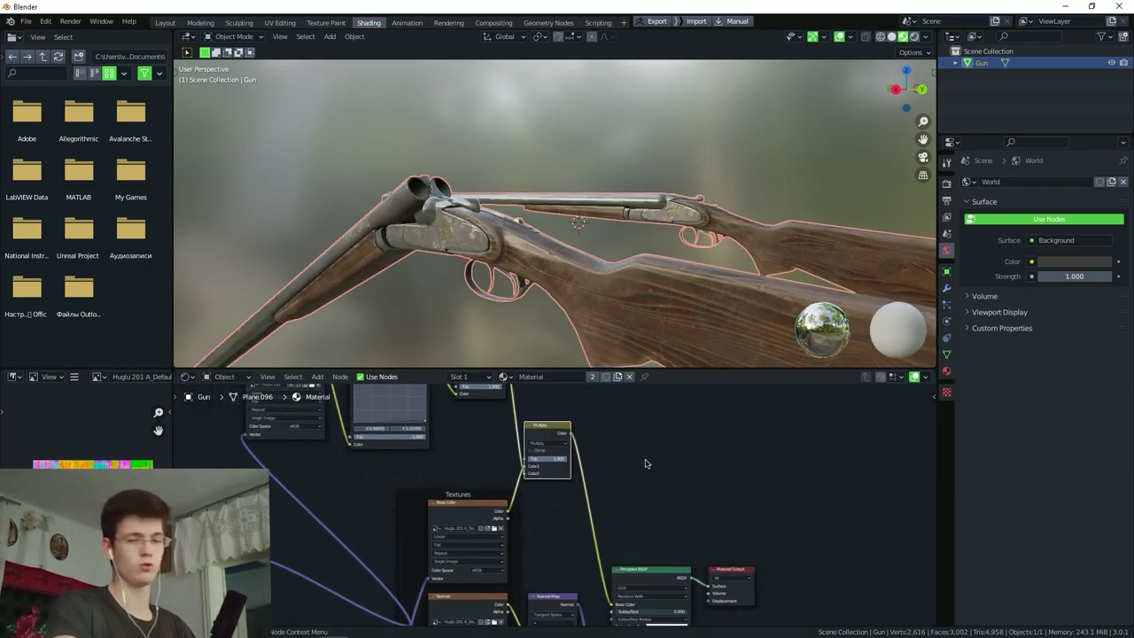
pyautogui.scroll(2, 647, 479)
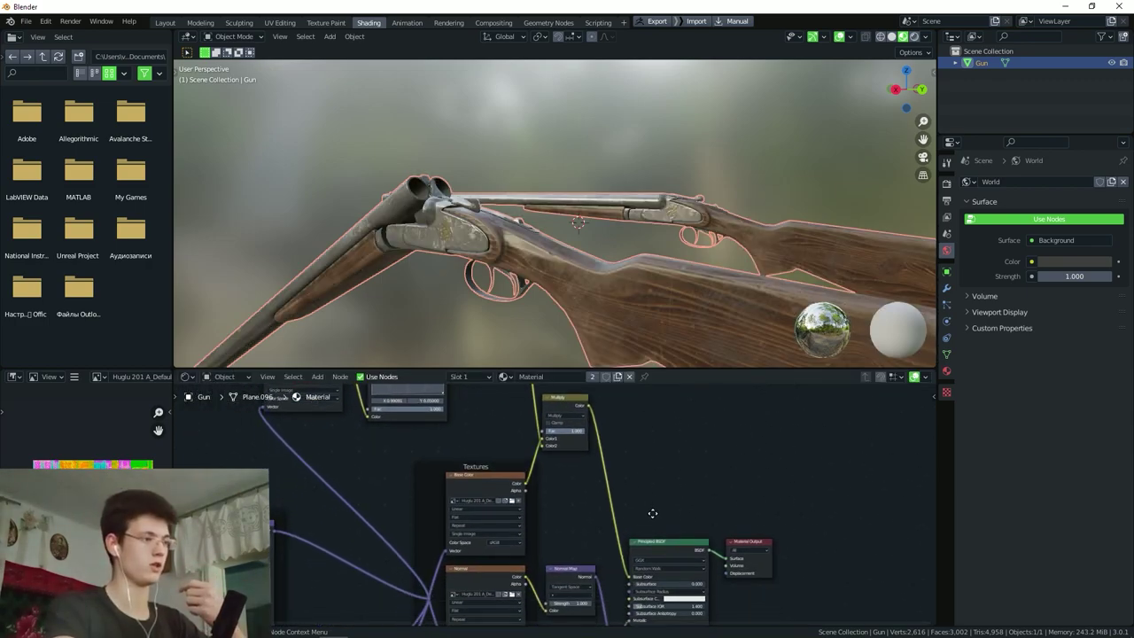
# Orbit the 3D viewport to inspect the wooden stock and both shotguns.
pyautogui.moveTo(592, 288)
pyautogui.mouseDown(button='middle')
pyautogui.moveTo(477, 234)
pyautogui.moveTo(537, 275)
pyautogui.moveTo(494, 261)
pyautogui.mouseUp(button='middle')
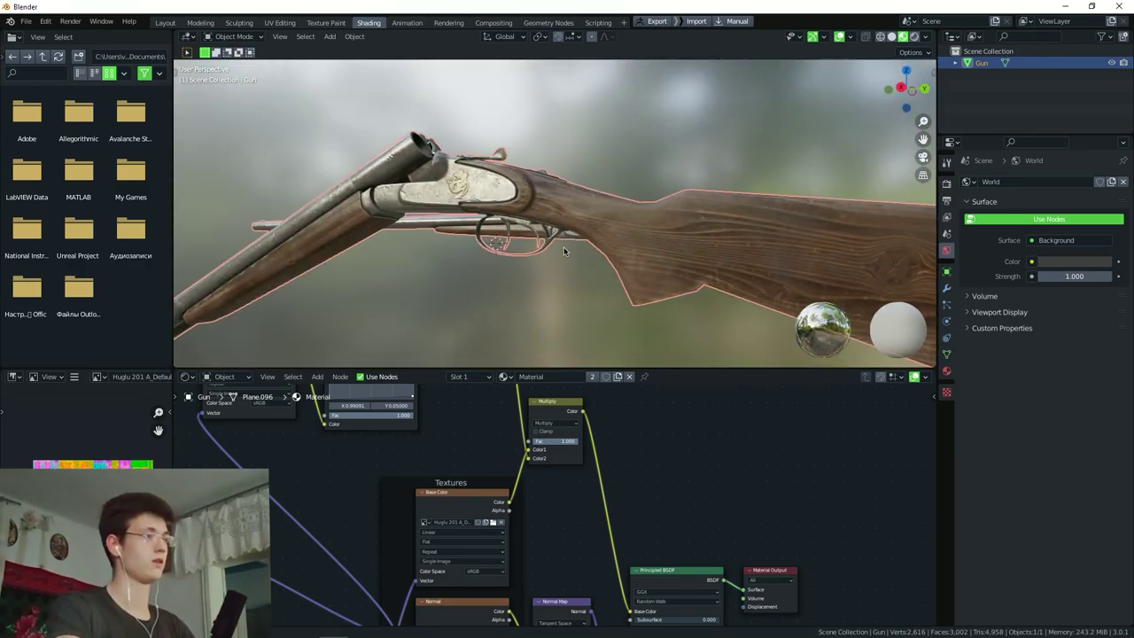
pyautogui.moveTo(495, 261); pyautogui.dragTo(623, 344, button='middle')
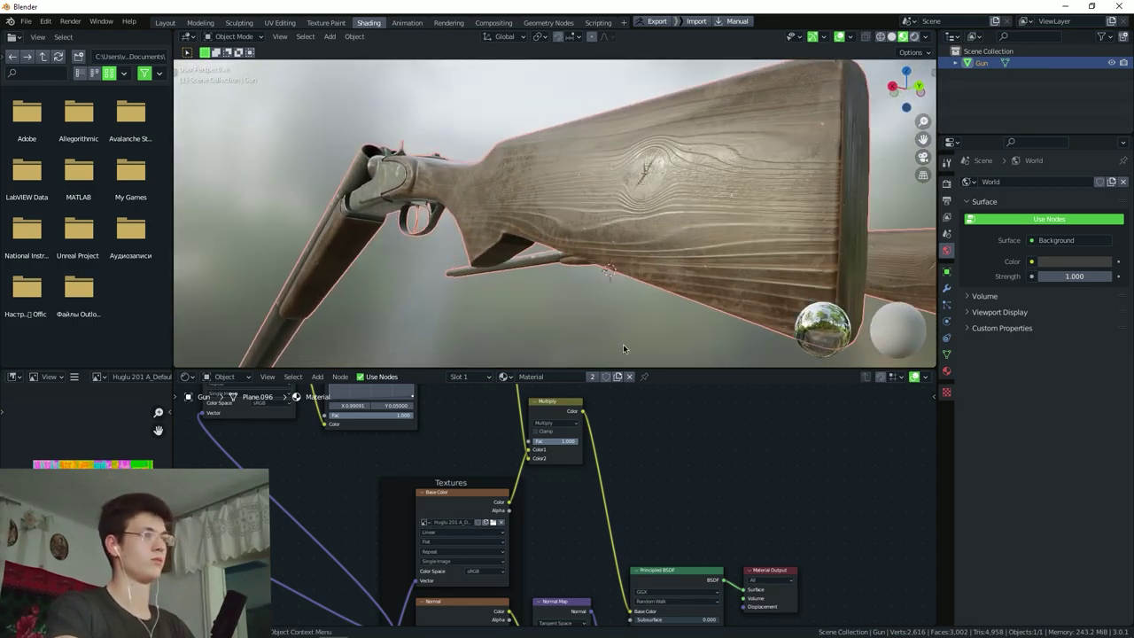
pyautogui.scroll(-5, 623, 344)
pyautogui.moveTo(634, 482); pyautogui.dragTo(637, 417, button='middle')
pyautogui.moveTo(604, 265); pyautogui.dragTo(584, 372, button='middle')
pyautogui.scroll(2, 605, 258)
pyautogui.moveTo(573, 491); pyautogui.dragTo(578, 550, button='middle')
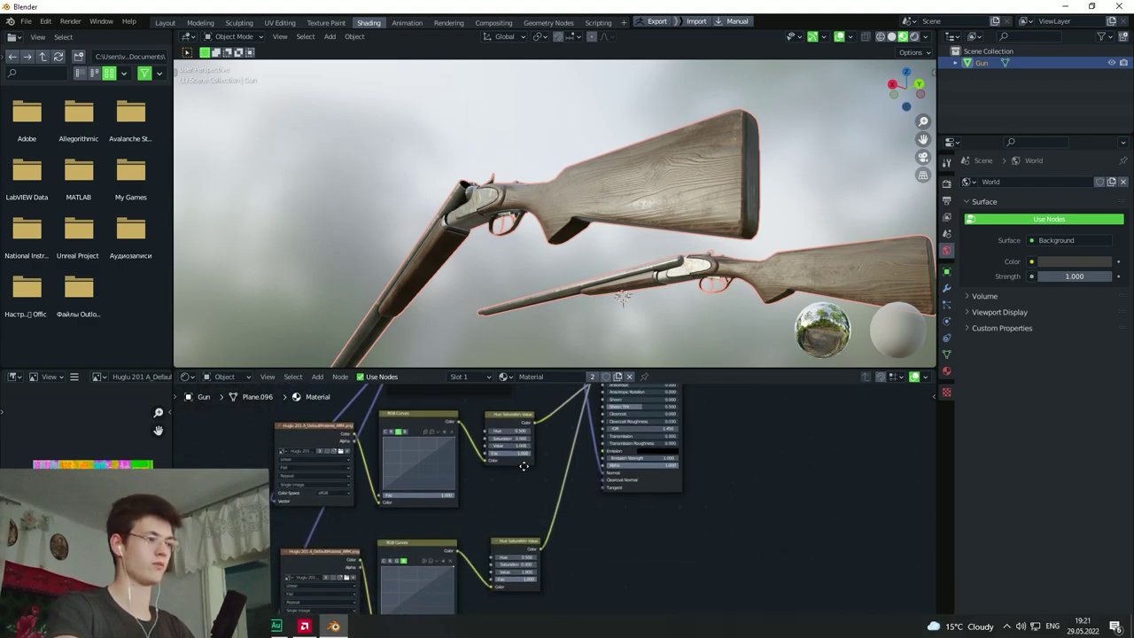
pyautogui.scroll(2, 579, 551)
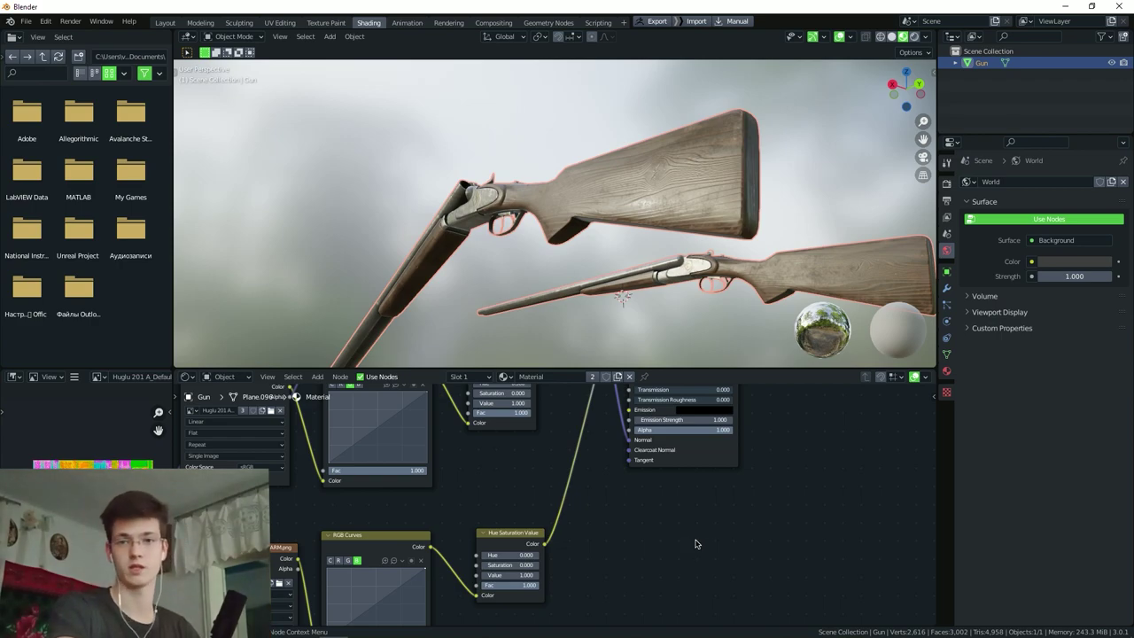
pyautogui.scroll(-3, 695, 536)
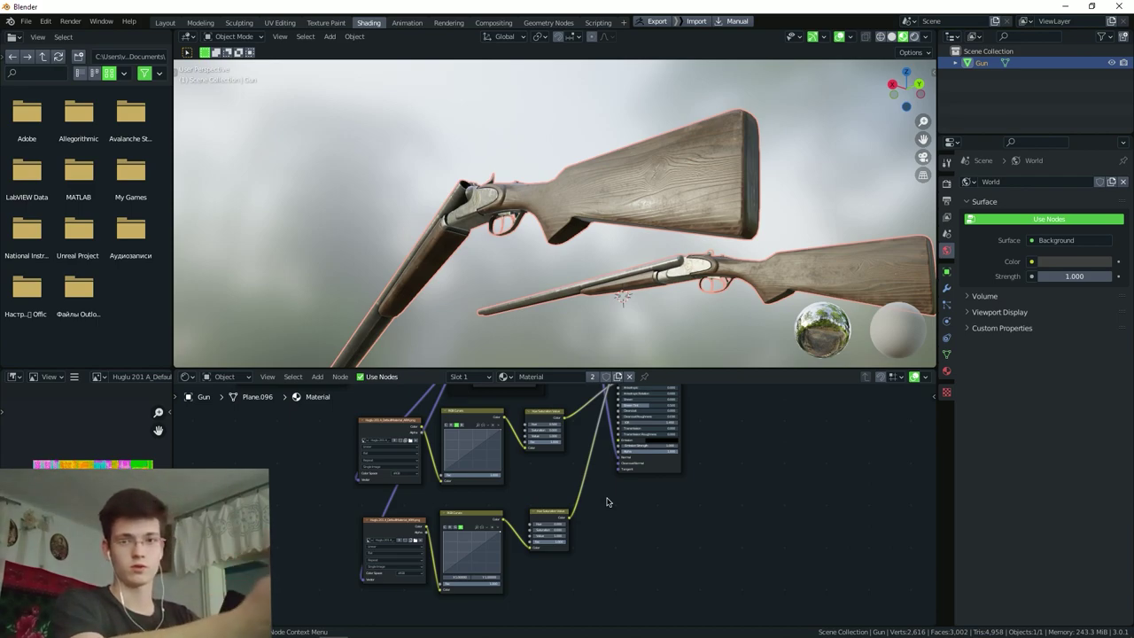
pyautogui.moveTo(607, 502); pyautogui.dragTo(595, 460, button='middle')
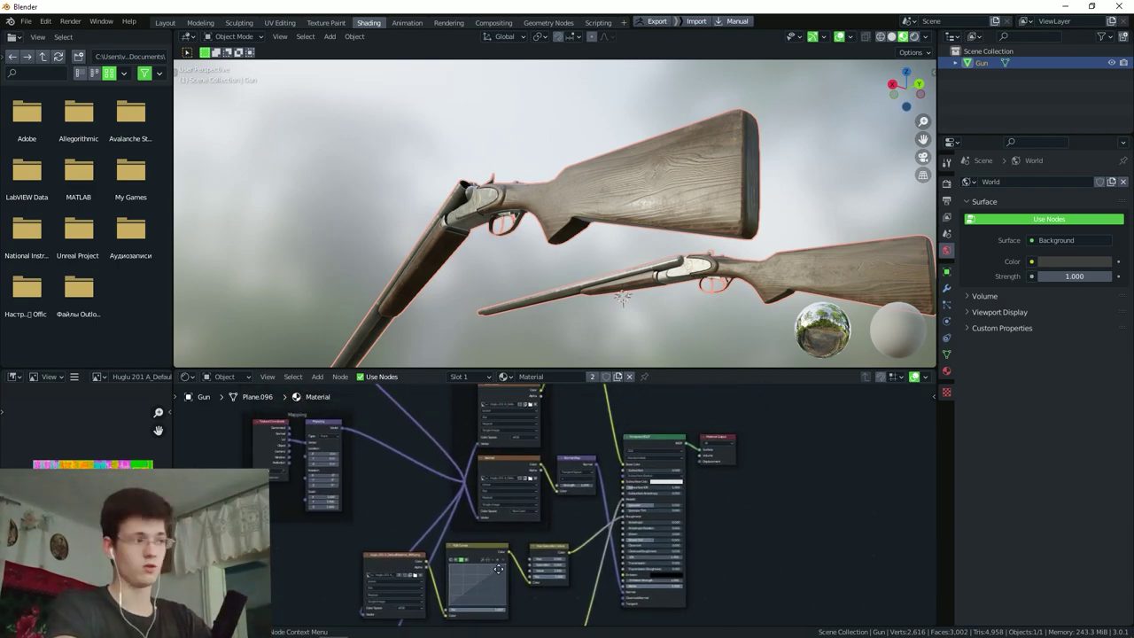
pyautogui.click(641, 447)
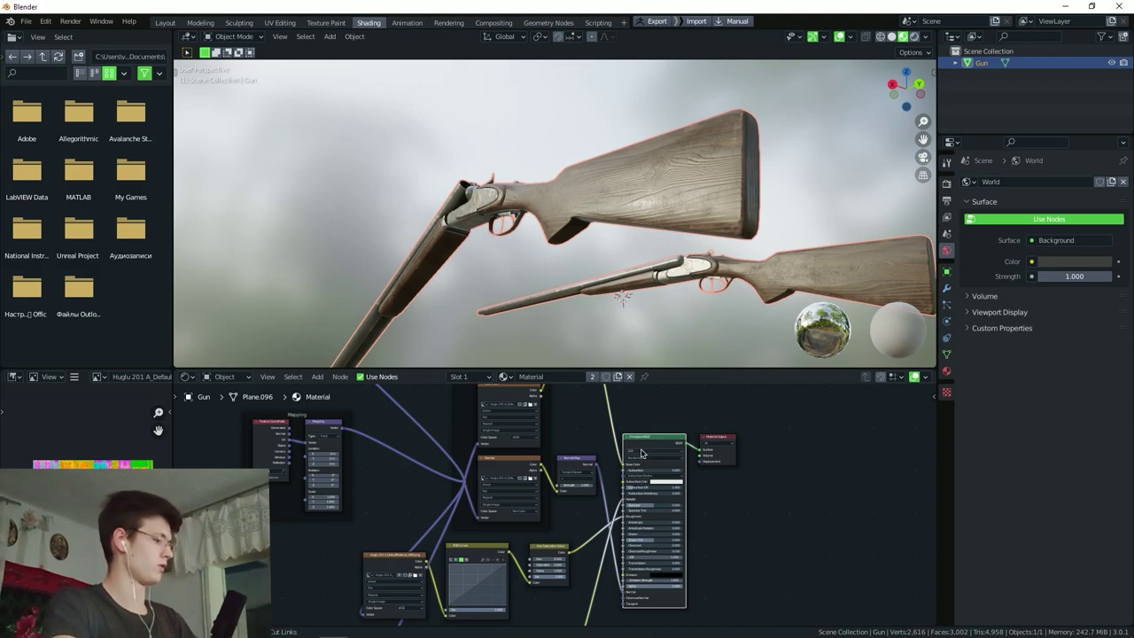
pyautogui.hotkey('ctrl', 'shift', 't')
pyautogui.moveTo(487, 241); pyautogui.dragTo(734, 185)
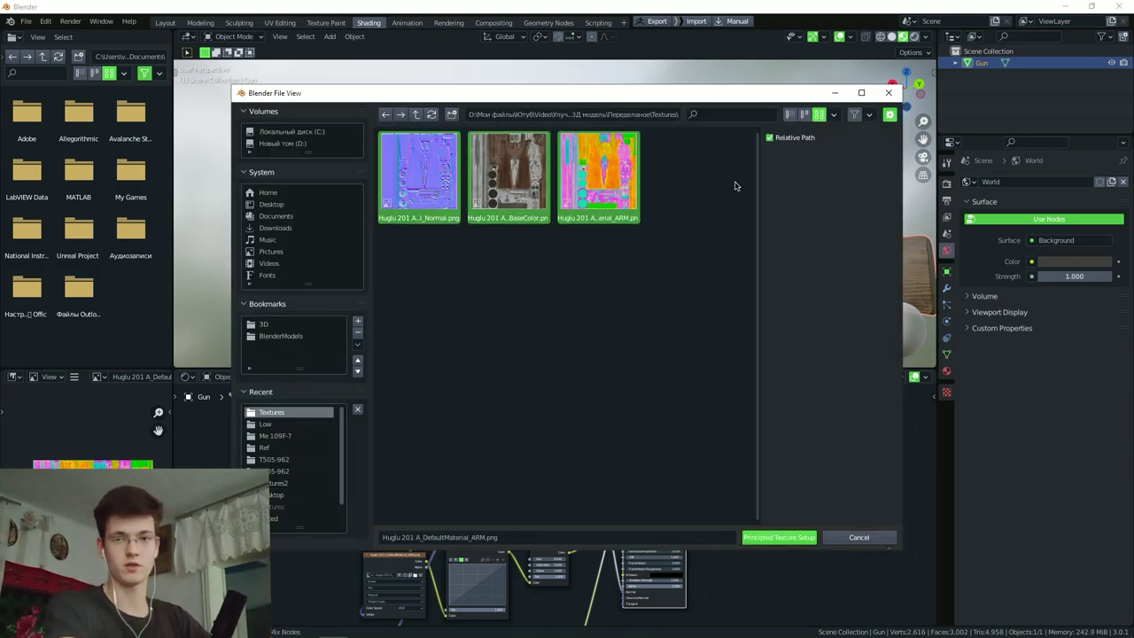
pyautogui.moveTo(671, 93); pyautogui.dragTo(600, 126)
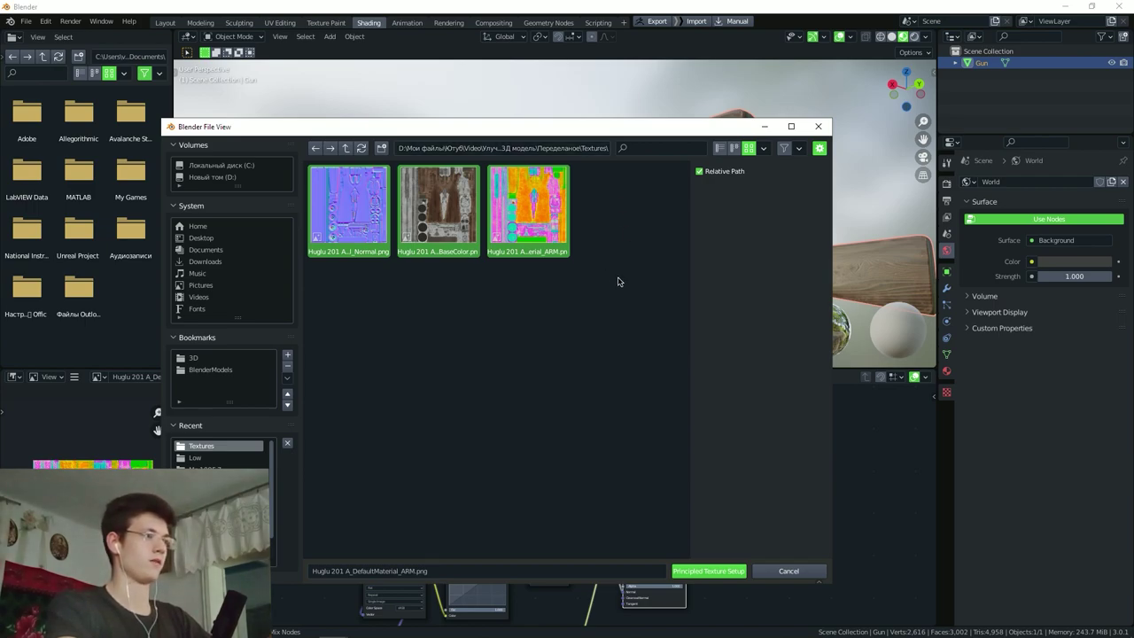
pyautogui.click(604, 281)
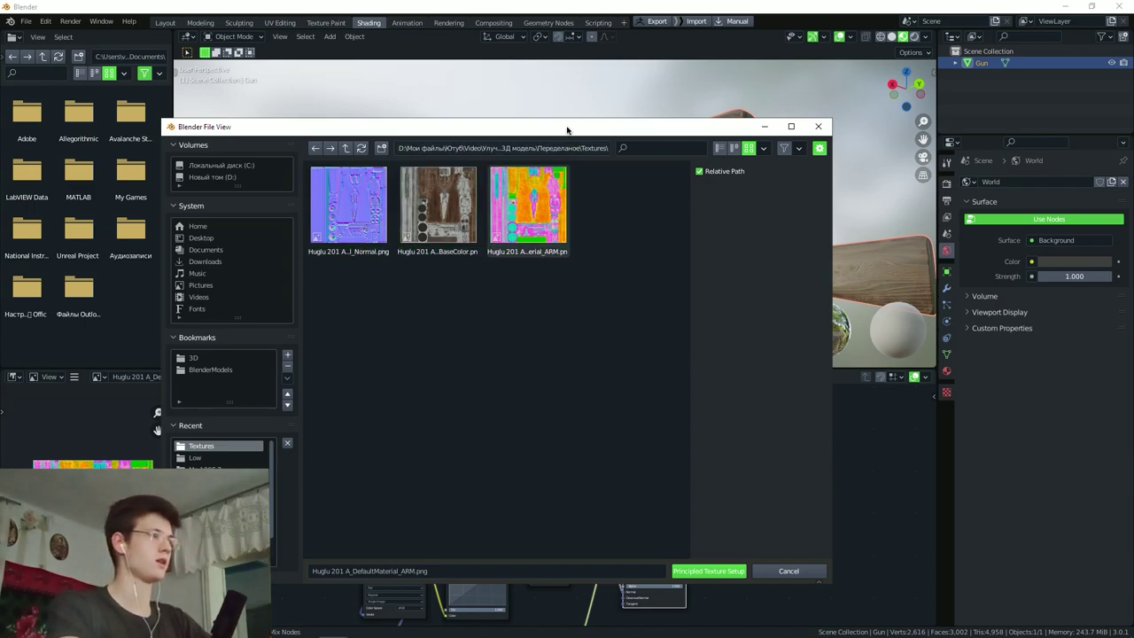
pyautogui.moveTo(567, 127); pyautogui.dragTo(558, 144)
pyautogui.moveTo(377, 314); pyautogui.dragTo(614, 244)
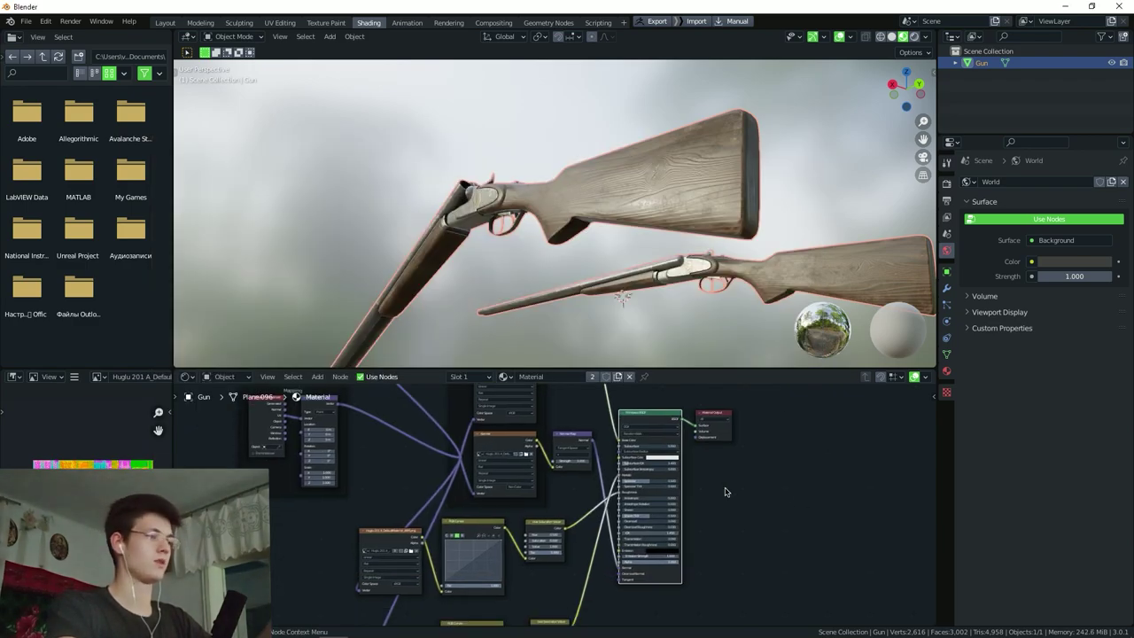
pyautogui.scroll(-2, 780, 456)
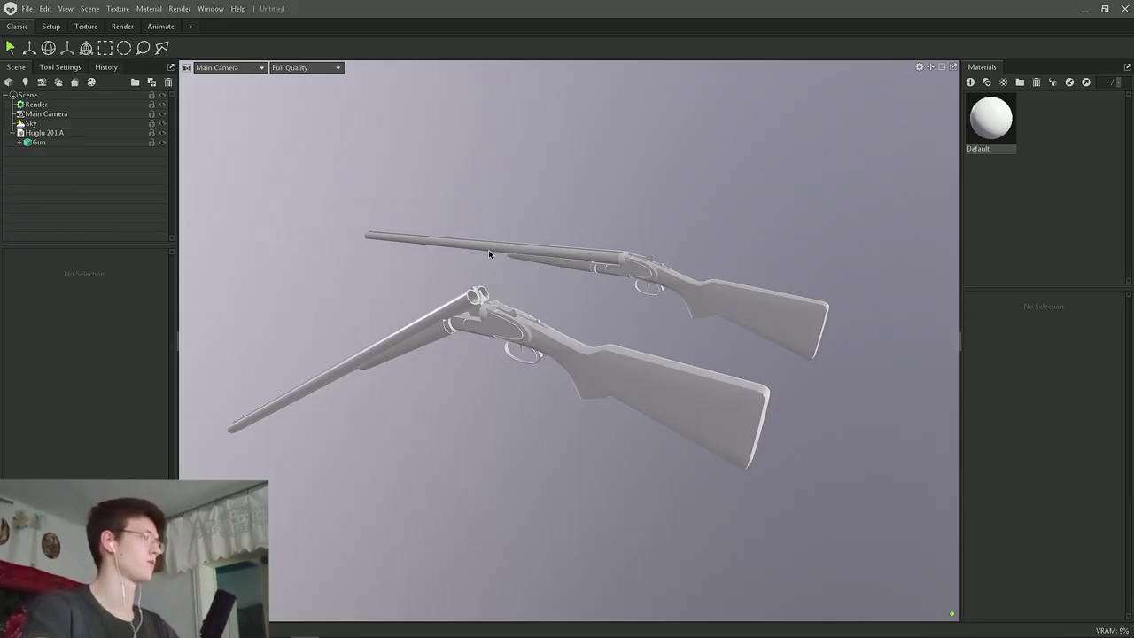
# Select Gun and Huglu 201 A, open the Default material, and browse for its normal map.
pyautogui.click(51, 143)
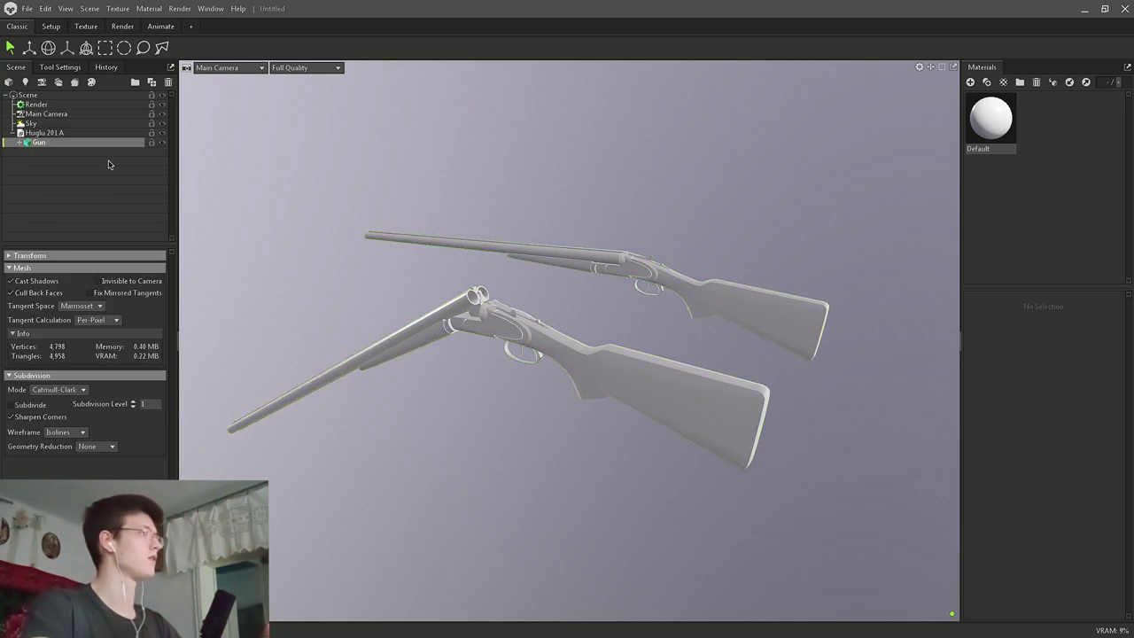
pyautogui.click(91, 134)
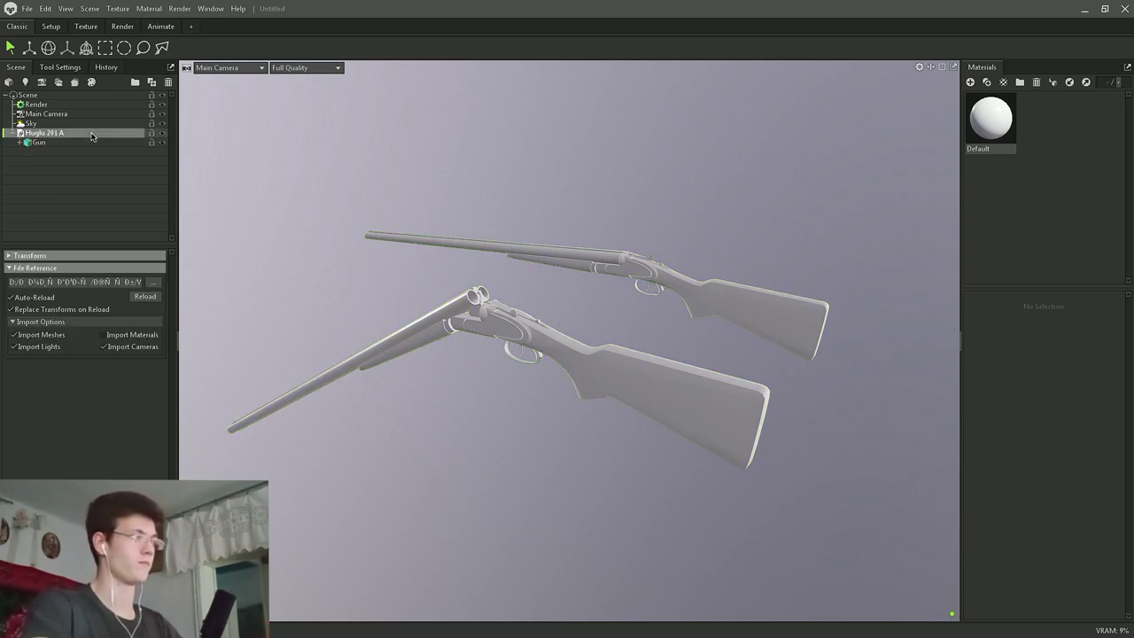
pyautogui.click(1003, 132)
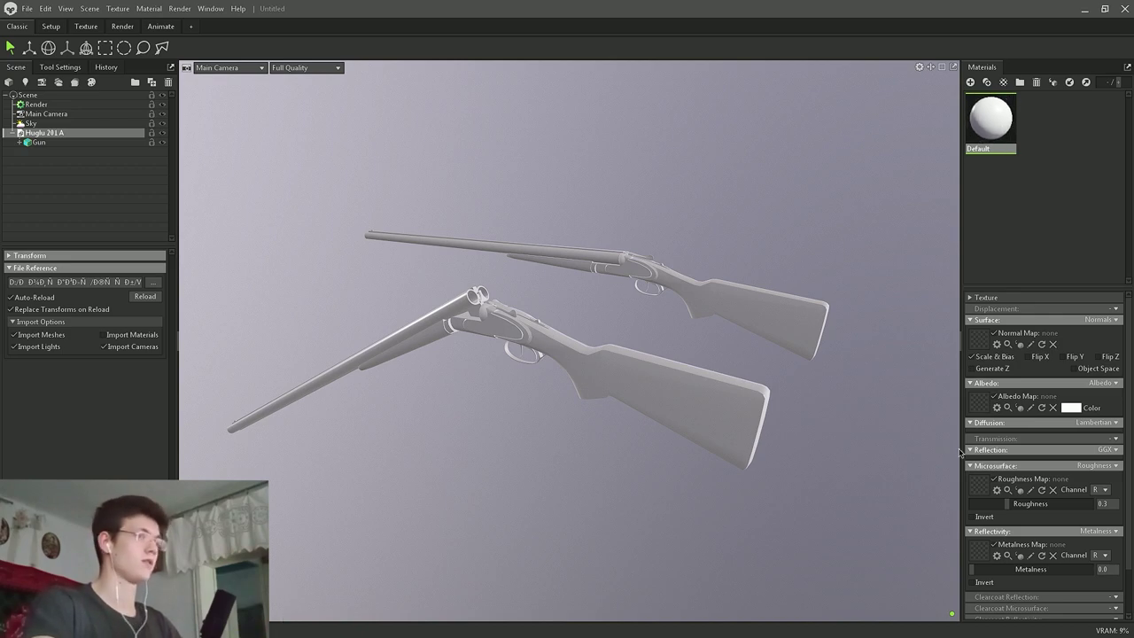
pyautogui.click(154, 281)
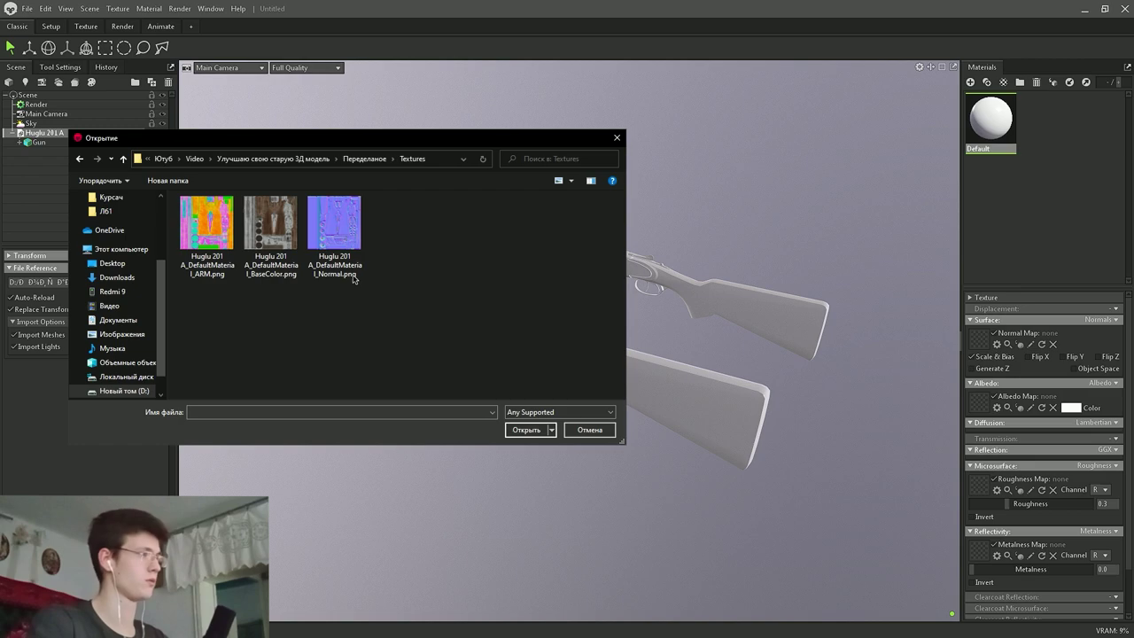
# Load the Normal texture file as the Default material's normal map.
pyautogui.click(353, 276)
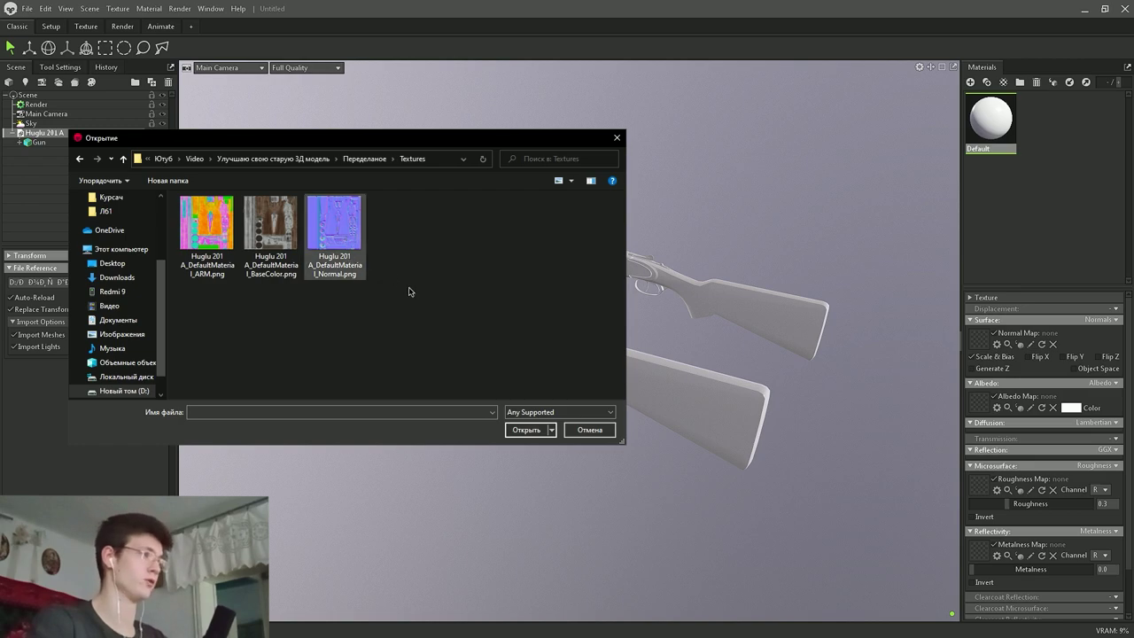
pyautogui.click(526, 429)
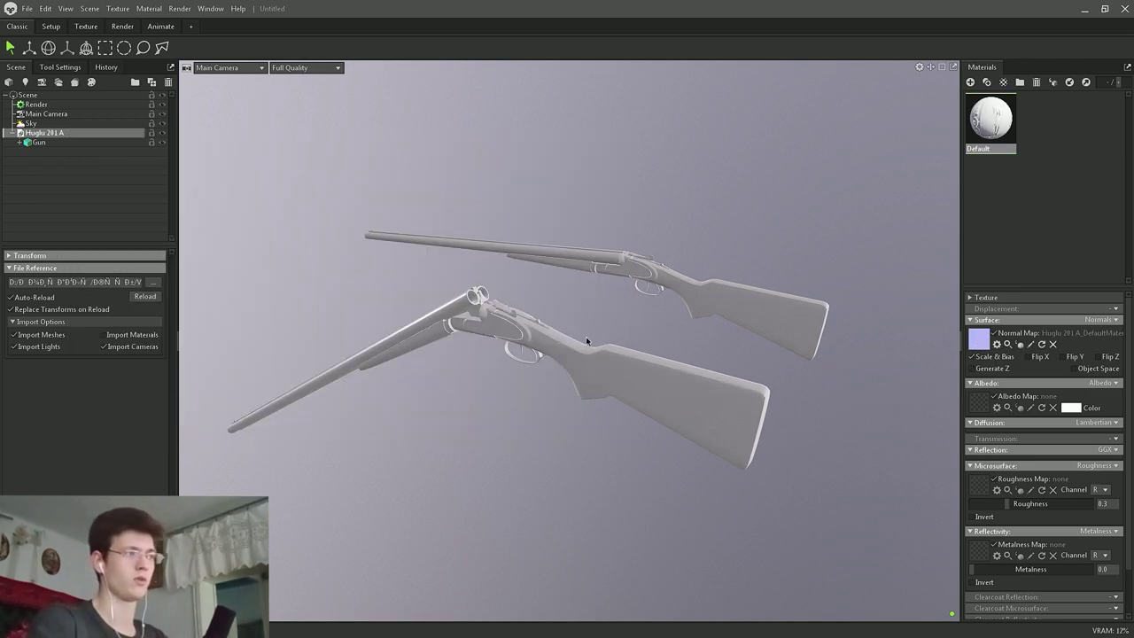
pyautogui.moveTo(947, 424)
pyautogui.mouseDown()
pyautogui.moveTo(543, 250)
pyautogui.moveTo(524, 256)
pyautogui.moveTo(559, 296)
pyautogui.moveTo(597, 281)
pyautogui.moveTo(553, 332)
pyautogui.moveTo(590, 284)
pyautogui.moveTo(588, 307)
pyautogui.moveTo(621, 319)
pyautogui.mouseUp()
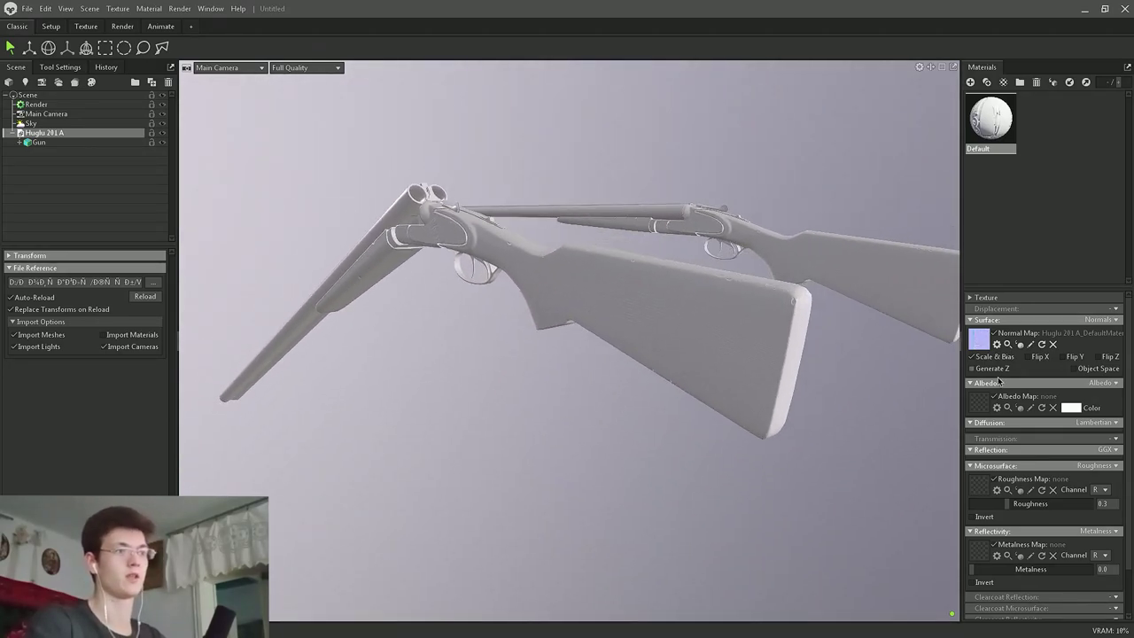
# Load the BaseColor PNG as the albedo map and orbit to inspect the wood and metal.
pyautogui.click(979, 405)
pyautogui.click(258, 241)
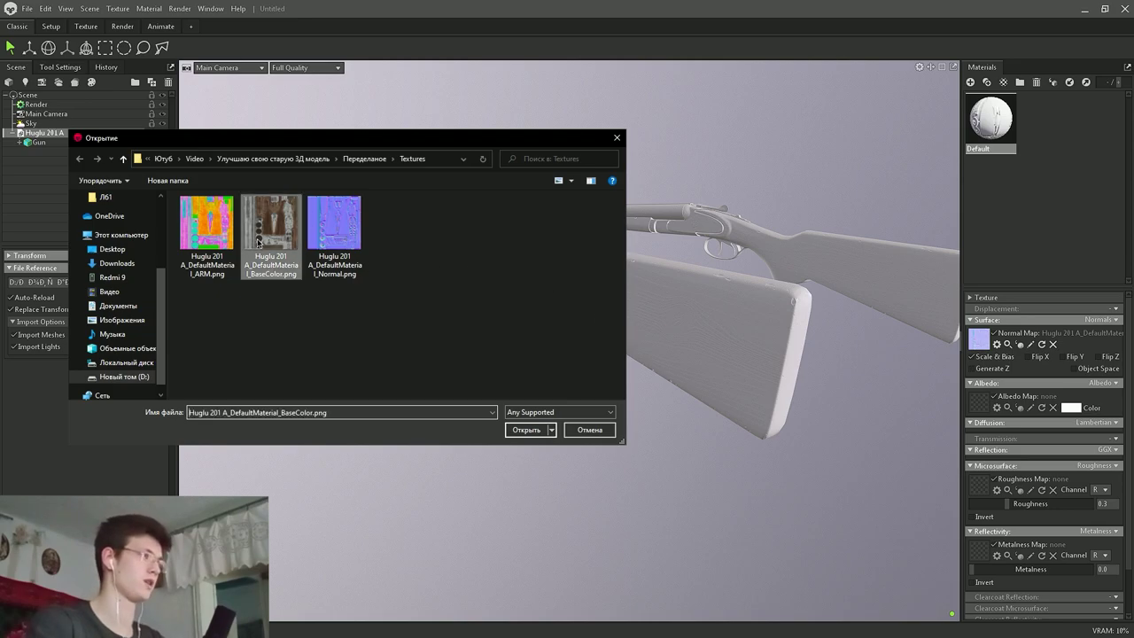
pyautogui.click(528, 432)
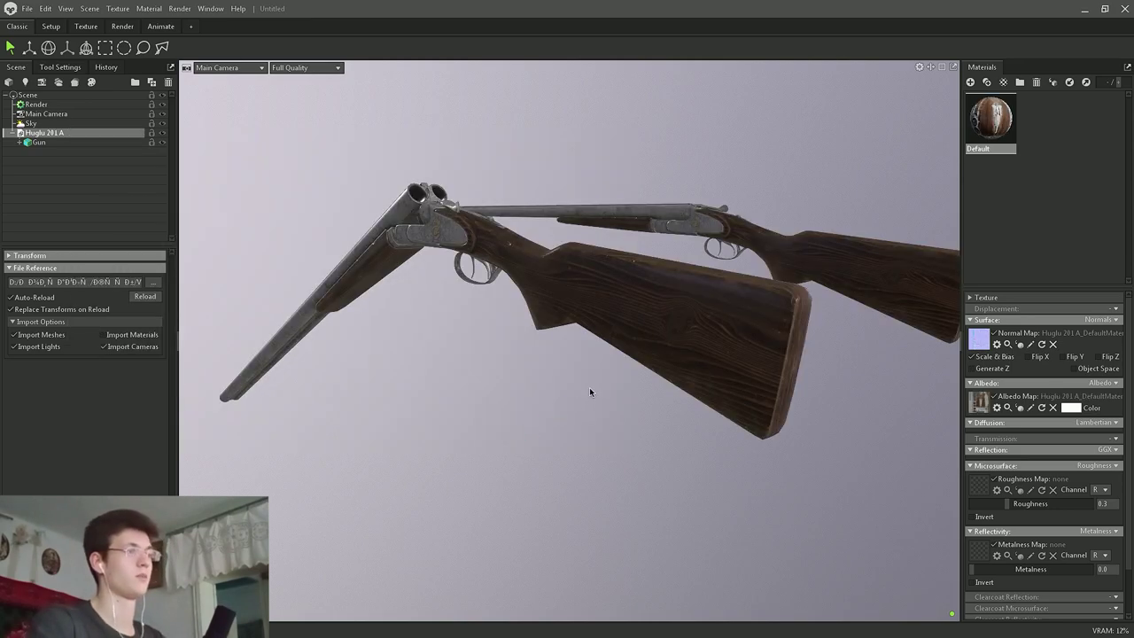
pyautogui.moveTo(640, 345)
pyautogui.mouseDown()
pyautogui.moveTo(667, 349)
pyautogui.moveTo(653, 338)
pyautogui.mouseUp()
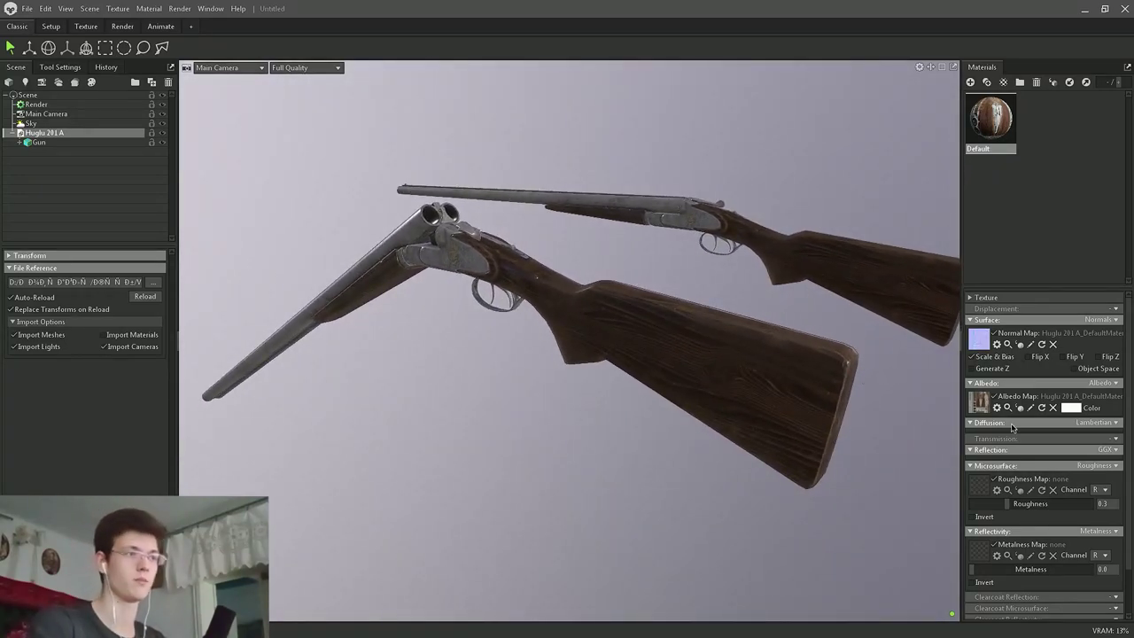
pyautogui.scroll(-2, 993, 470)
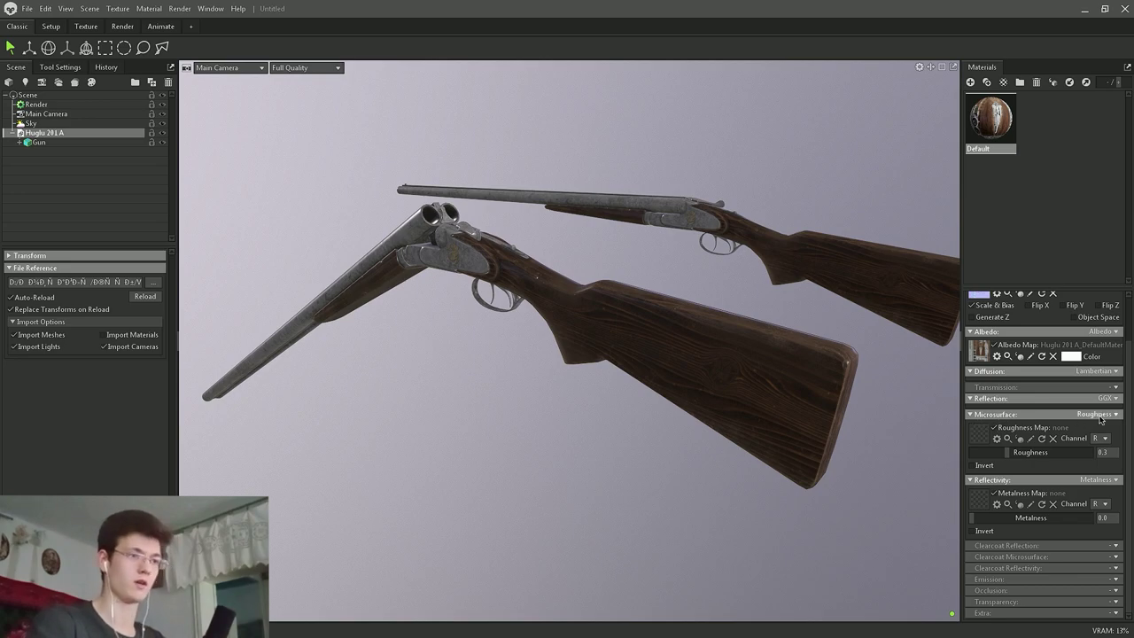
# Load the ARM PNG as the roughness map, reading channel G.
pyautogui.click(972, 429)
pyautogui.click(193, 233)
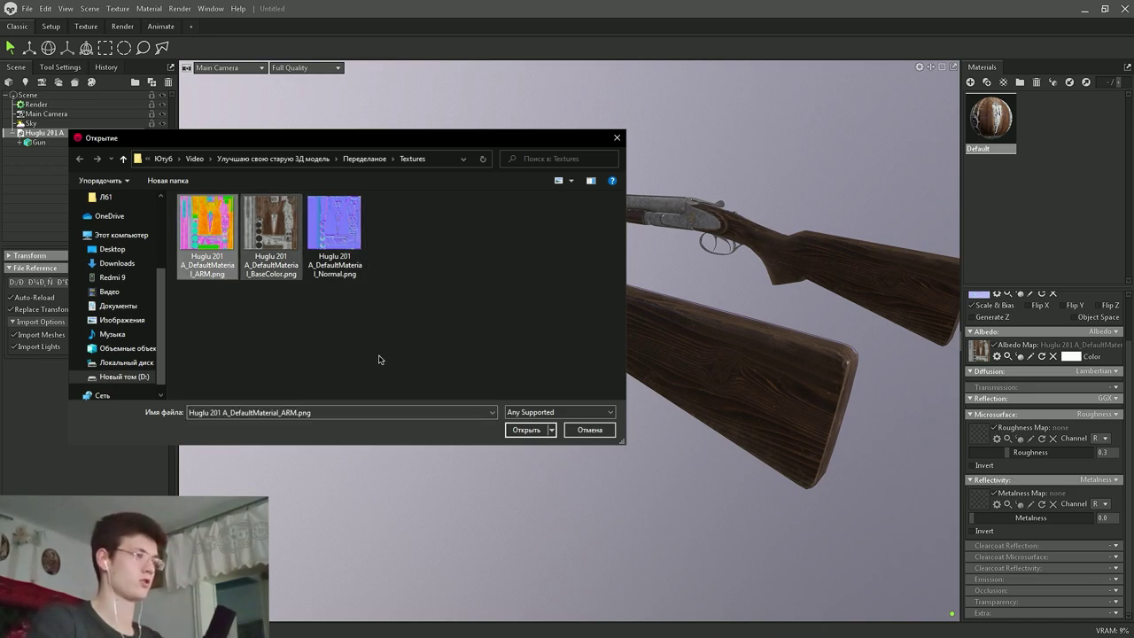
pyautogui.click(525, 430)
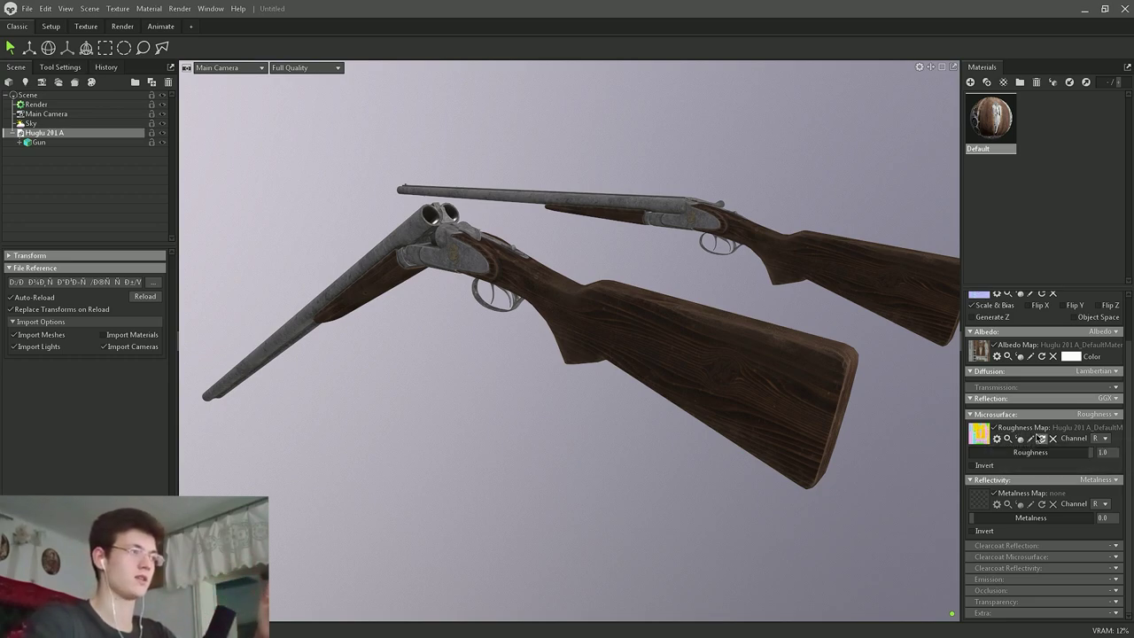
pyautogui.moveTo(1098, 439)
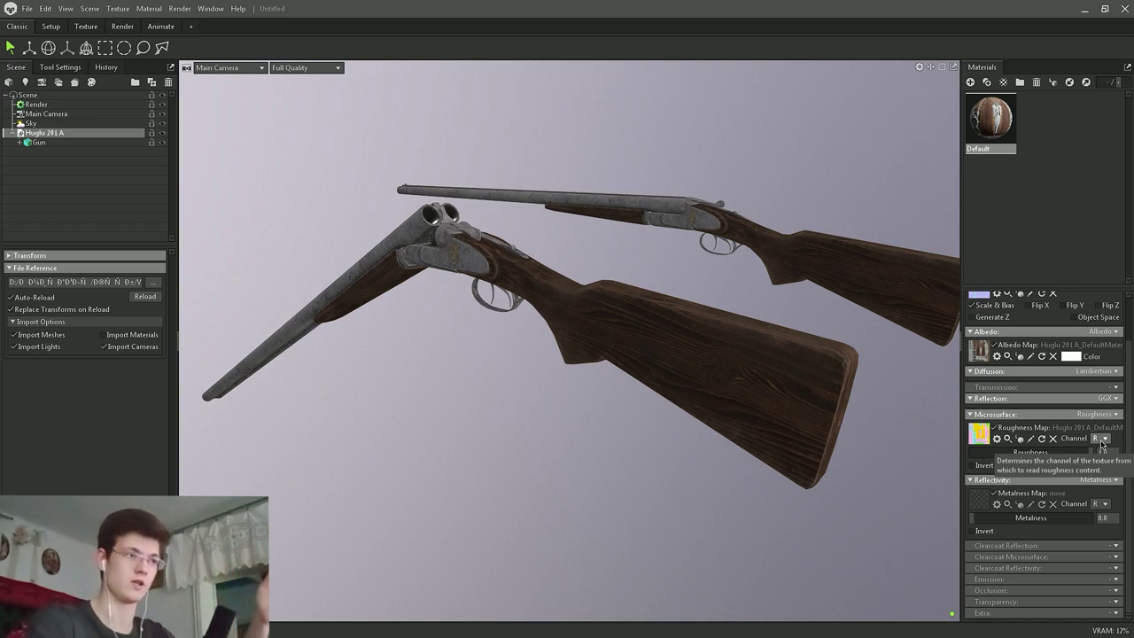
pyautogui.click(1102, 439)
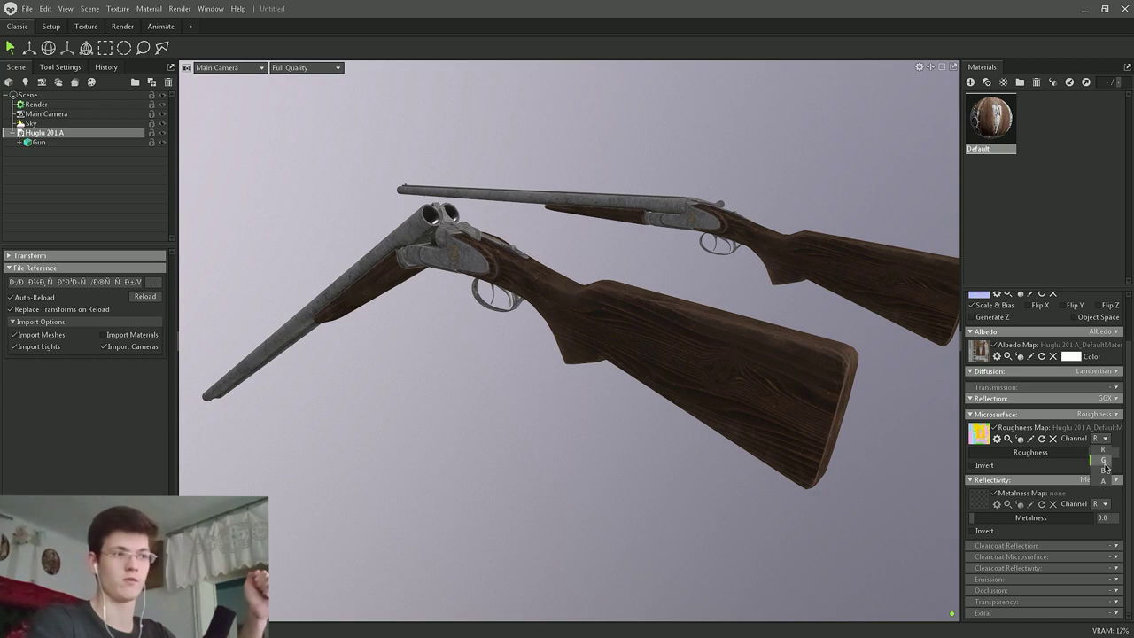
pyautogui.click(1104, 460)
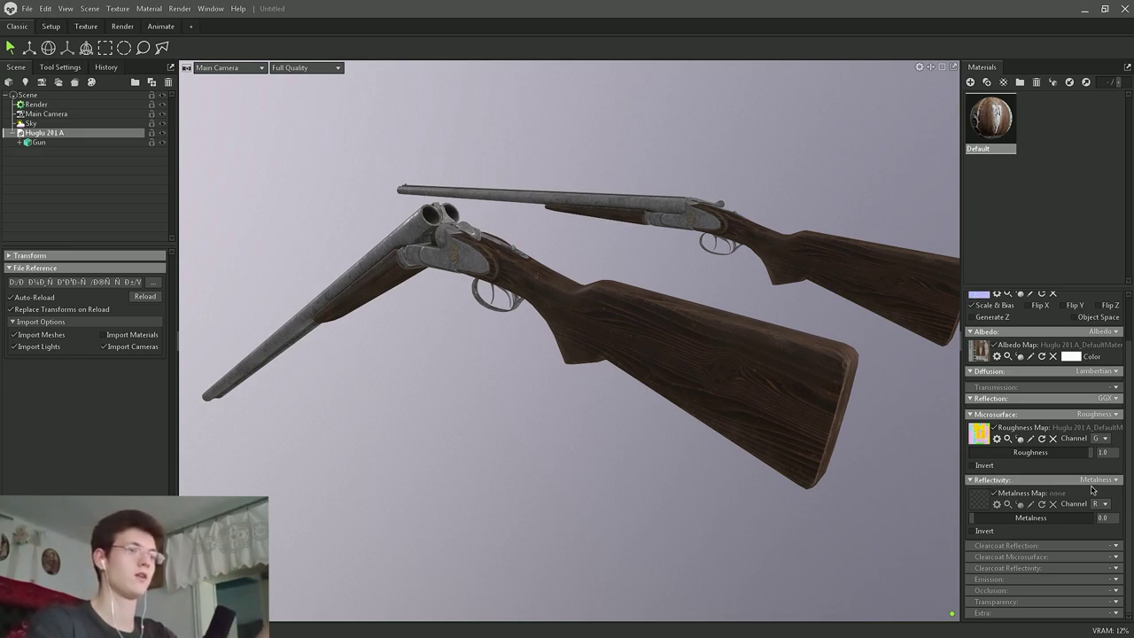
# Load the ARM PNG as the metalness map on channel B, then rotate the lighting.
pyautogui.click(979, 500)
pyautogui.click(206, 232)
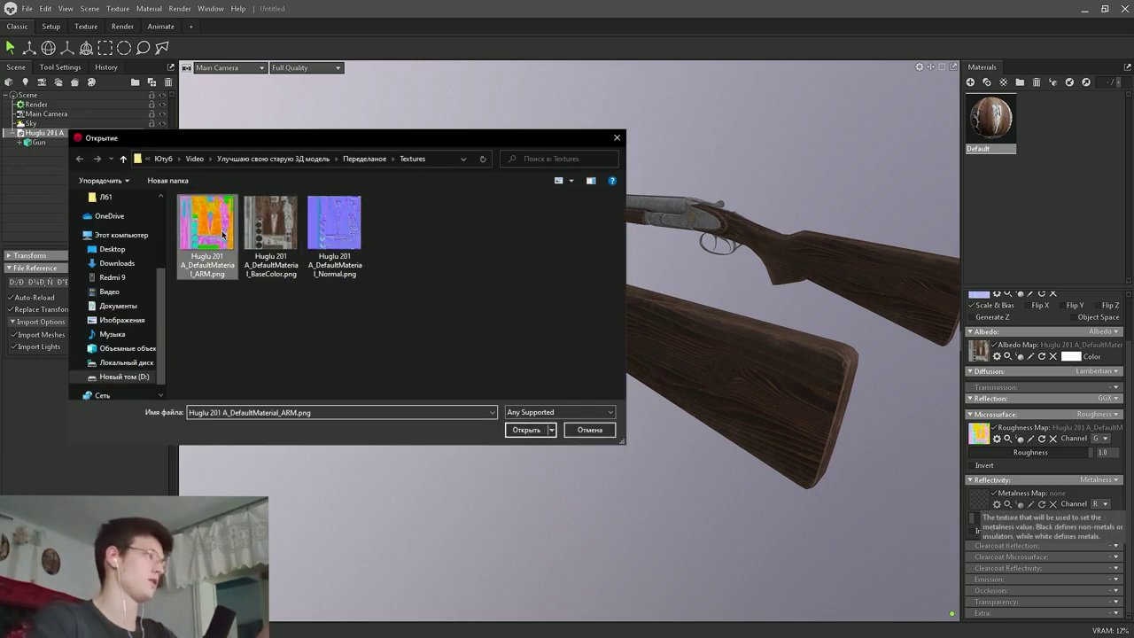
pyautogui.click(526, 430)
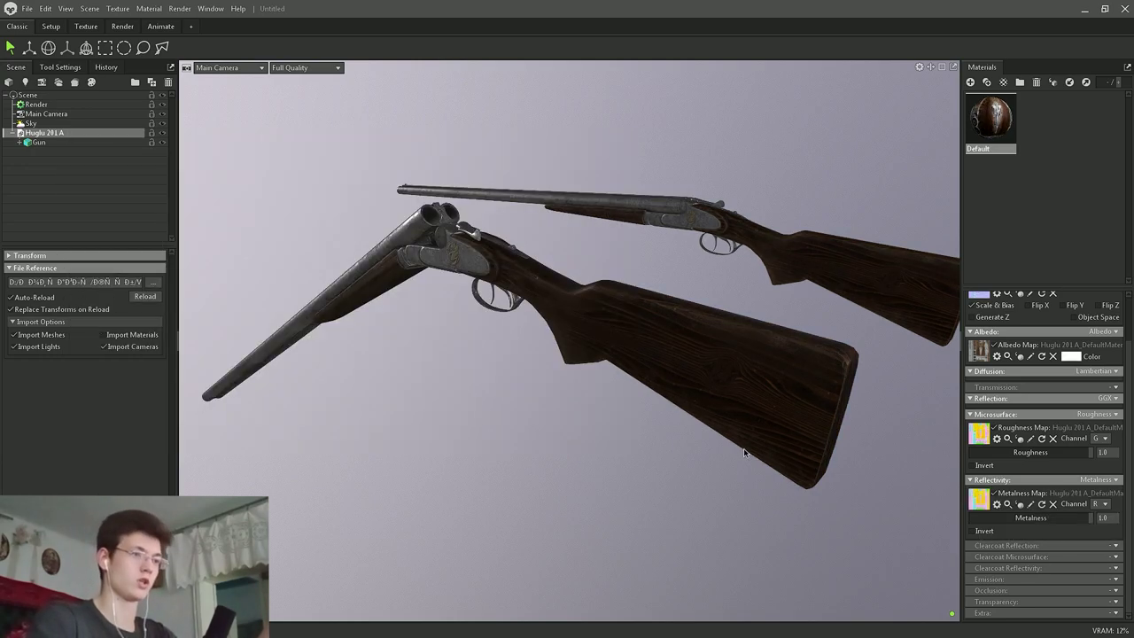
pyautogui.click(1103, 504)
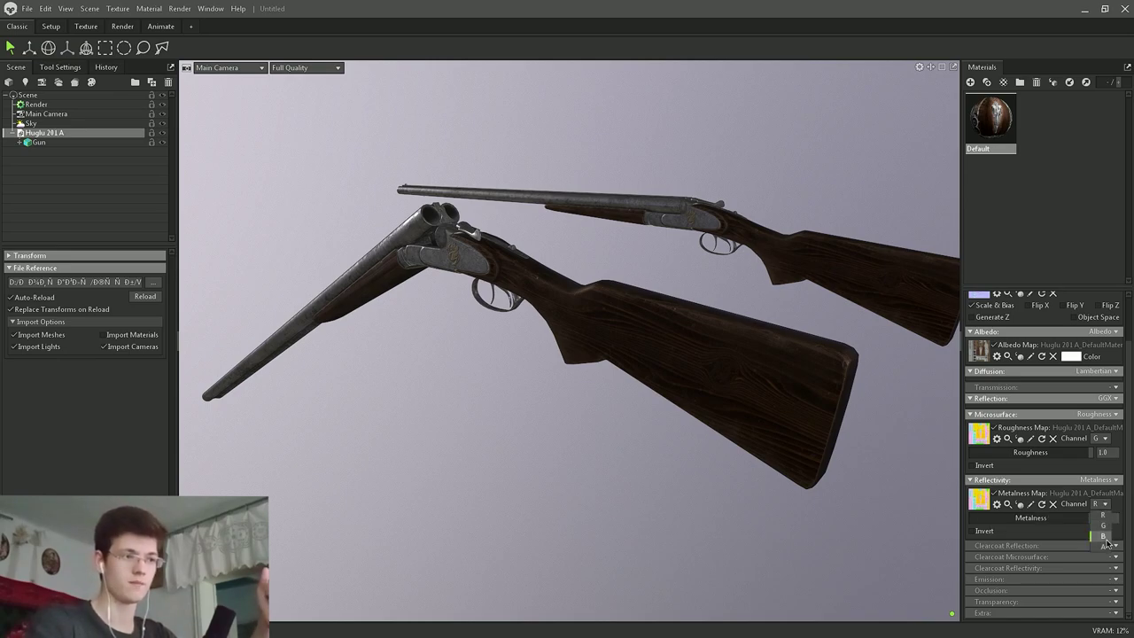
pyautogui.click(1103, 537)
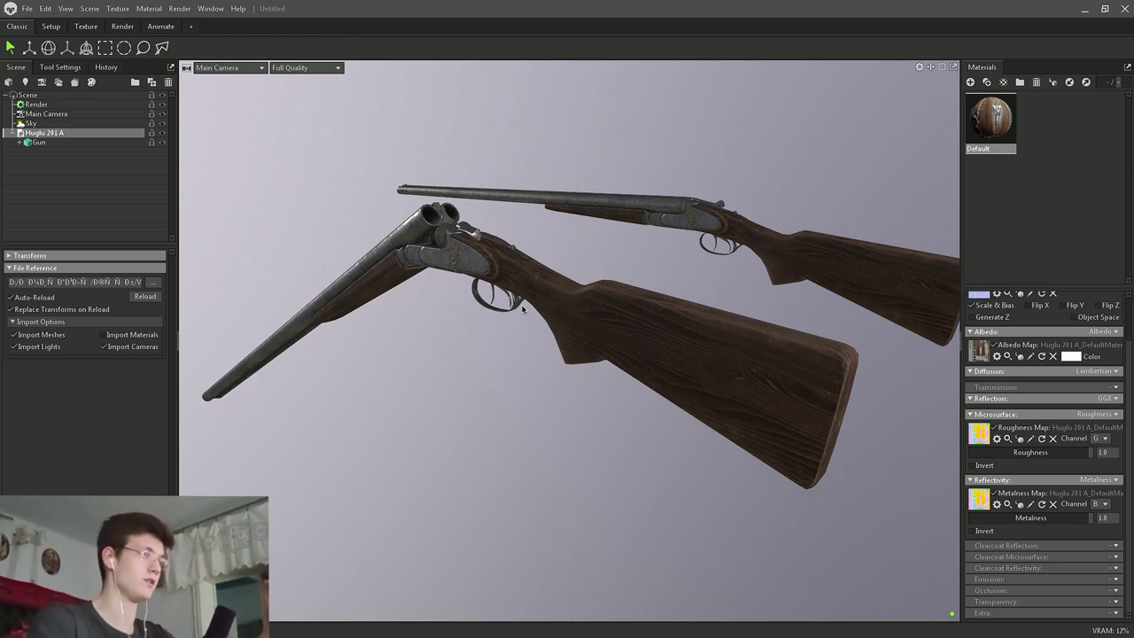
pyautogui.keyDown('shift'); pyautogui.moveTo(586, 331); pyautogui.dragTo(449, 322, button='right'); pyautogui.keyUp('shift')
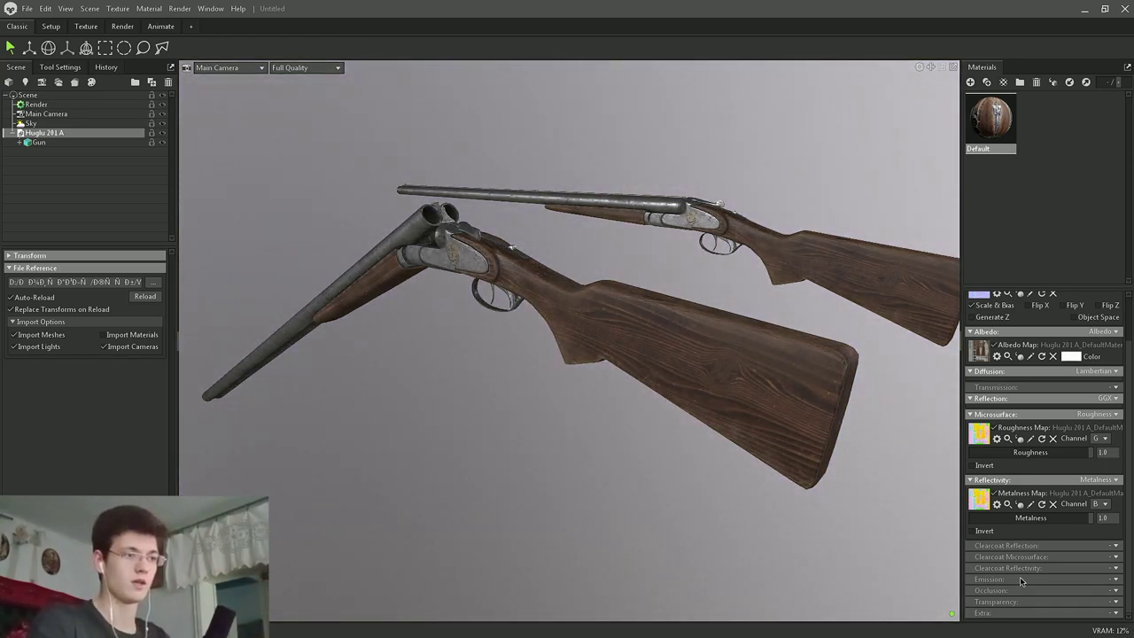
# Switch the material's occlusion mode to Occlusion.
pyautogui.click(1114, 591)
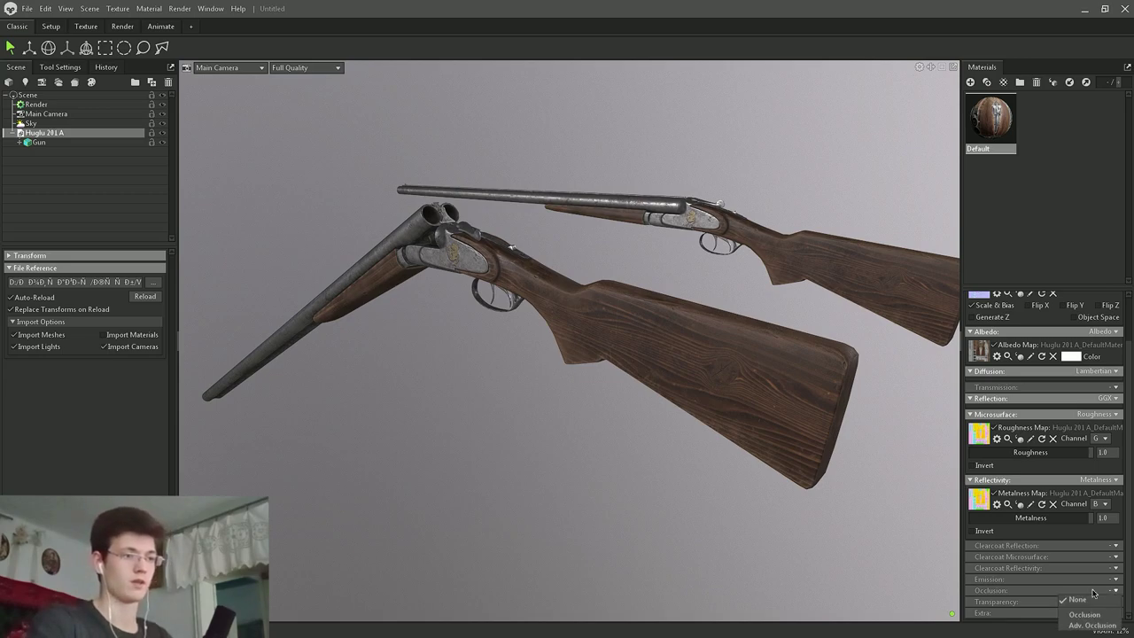
pyautogui.click(1013, 584)
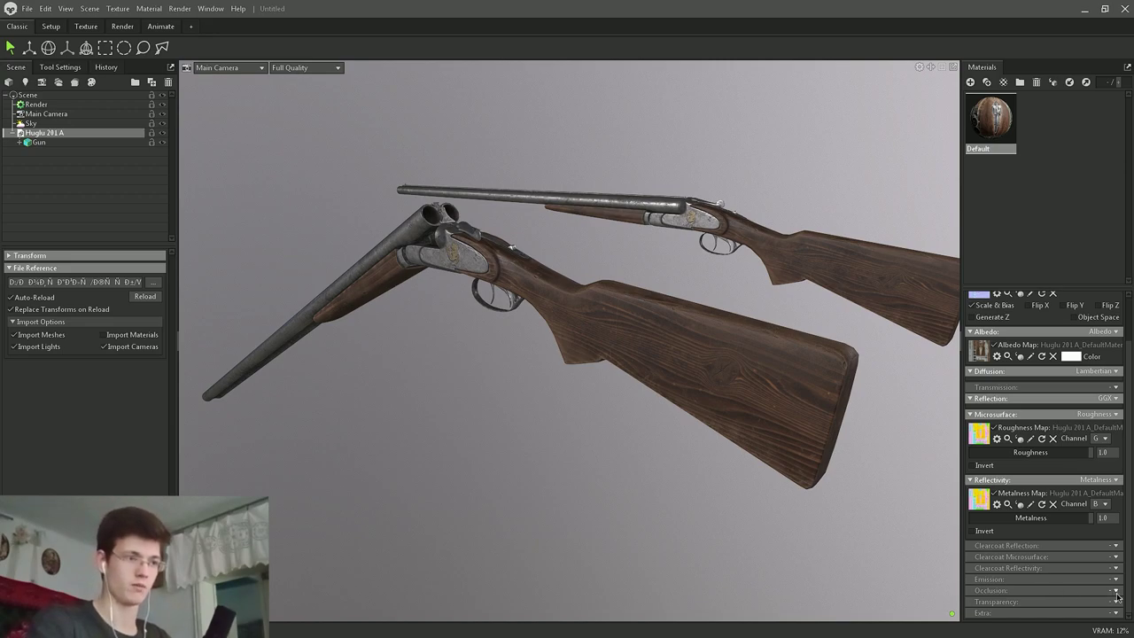
pyautogui.click(1117, 592)
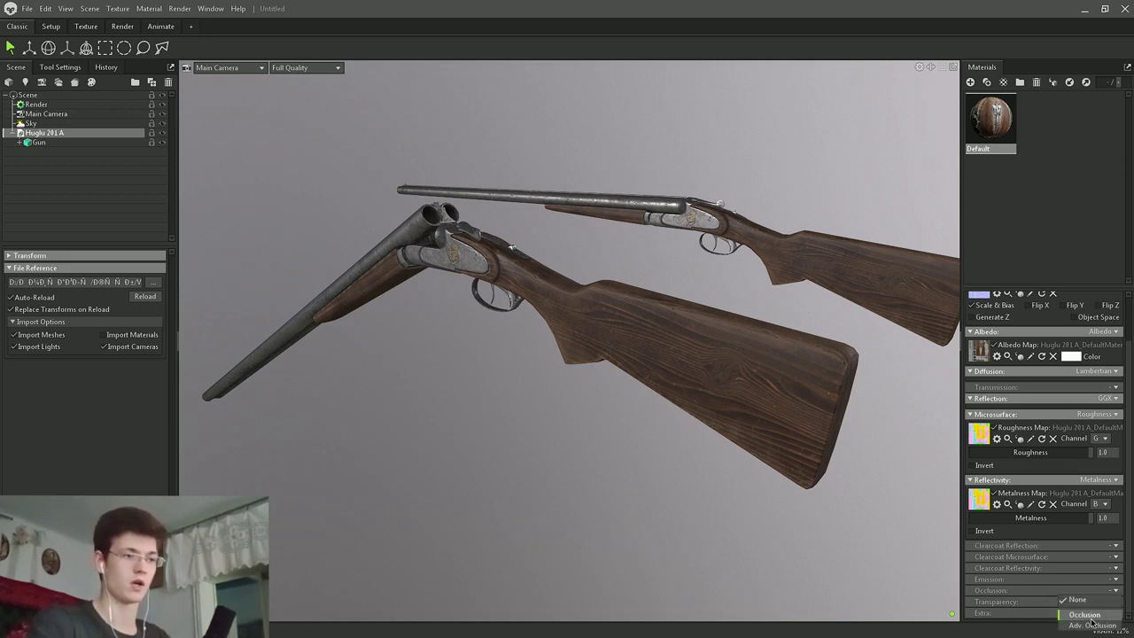
pyautogui.click(1085, 614)
pyautogui.scroll(-1, 1036, 531)
pyautogui.scroll(-2, 1019, 523)
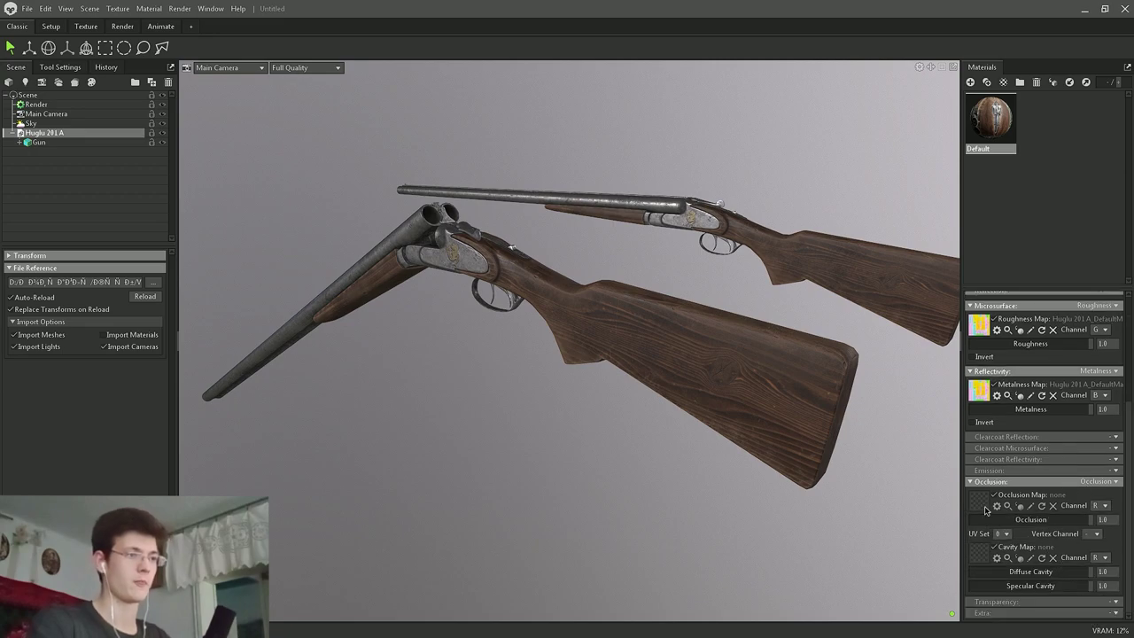
# Load the ARM PNG as the occlusion map on its R channel and orbit the shotgun.
pyautogui.click(979, 503)
pyautogui.click(206, 232)
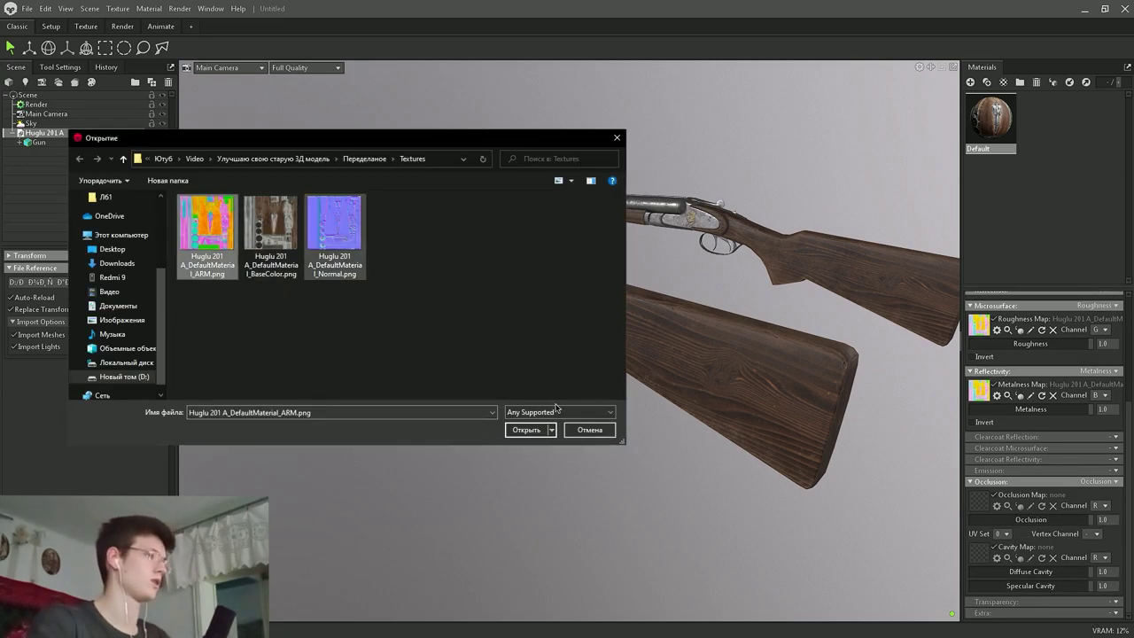
pyautogui.click(530, 431)
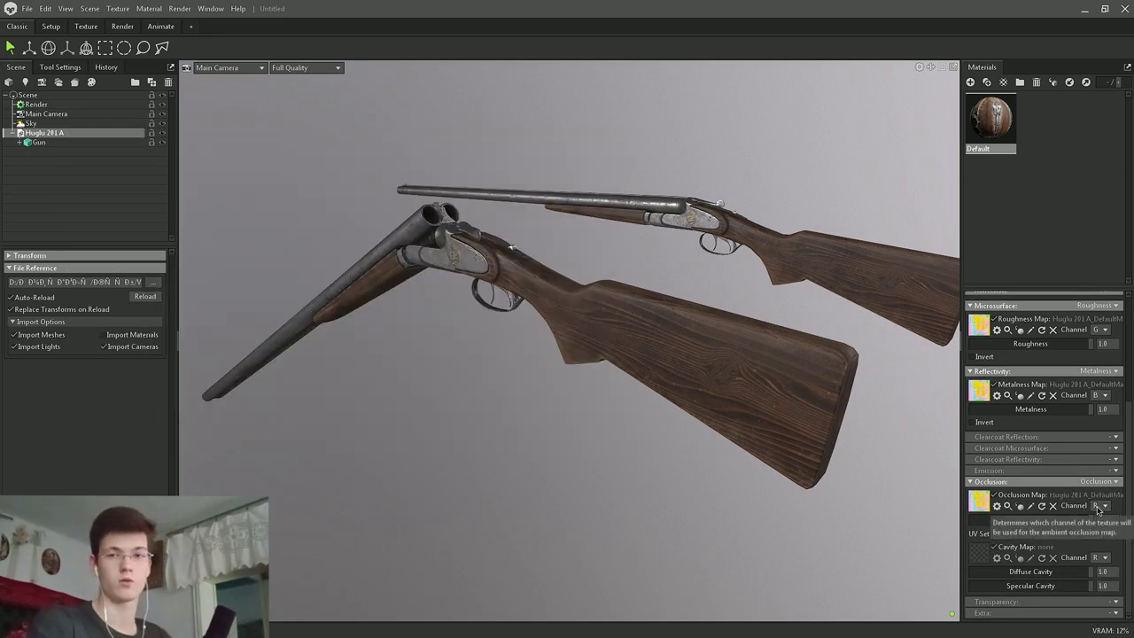
pyautogui.scroll(1, 1097, 508)
pyautogui.scroll(1, 1098, 507)
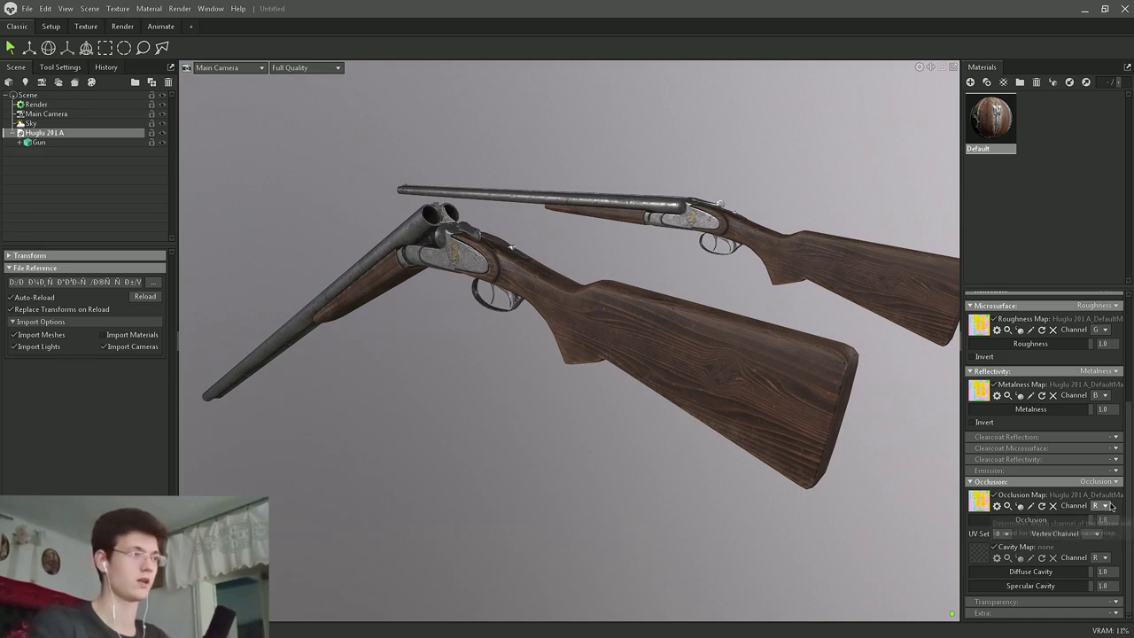
pyautogui.moveTo(656, 345)
pyautogui.mouseDown()
pyautogui.moveTo(567, 311)
pyautogui.moveTo(590, 316)
pyautogui.moveTo(478, 174)
pyautogui.moveTo(468, 199)
pyautogui.moveTo(598, 371)
pyautogui.mouseUp()
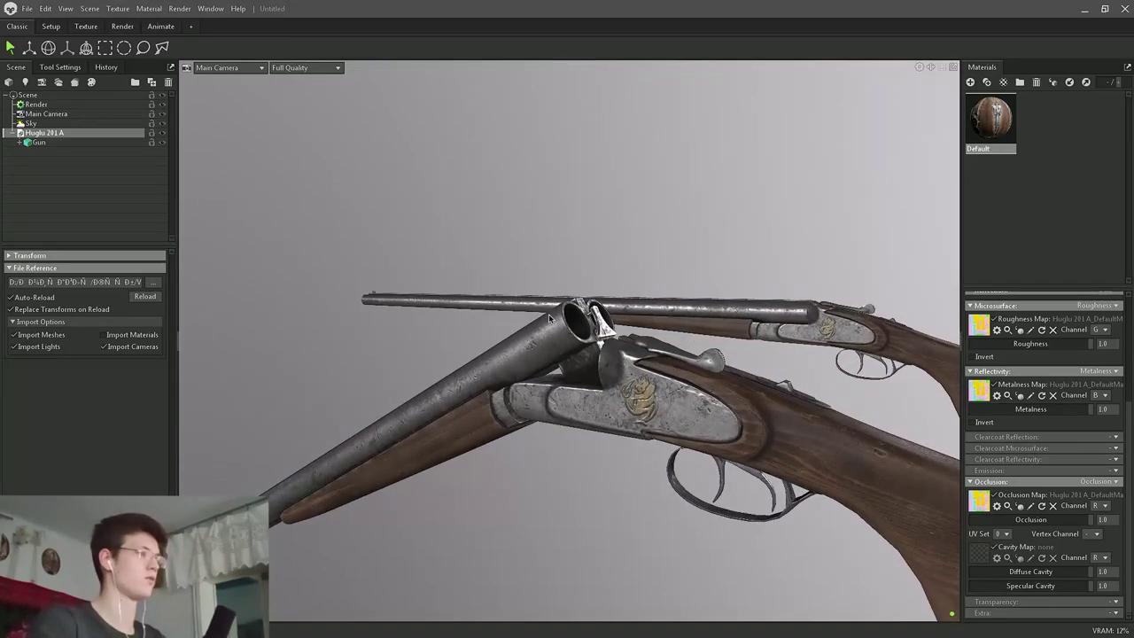
pyautogui.scroll(3, 598, 371)
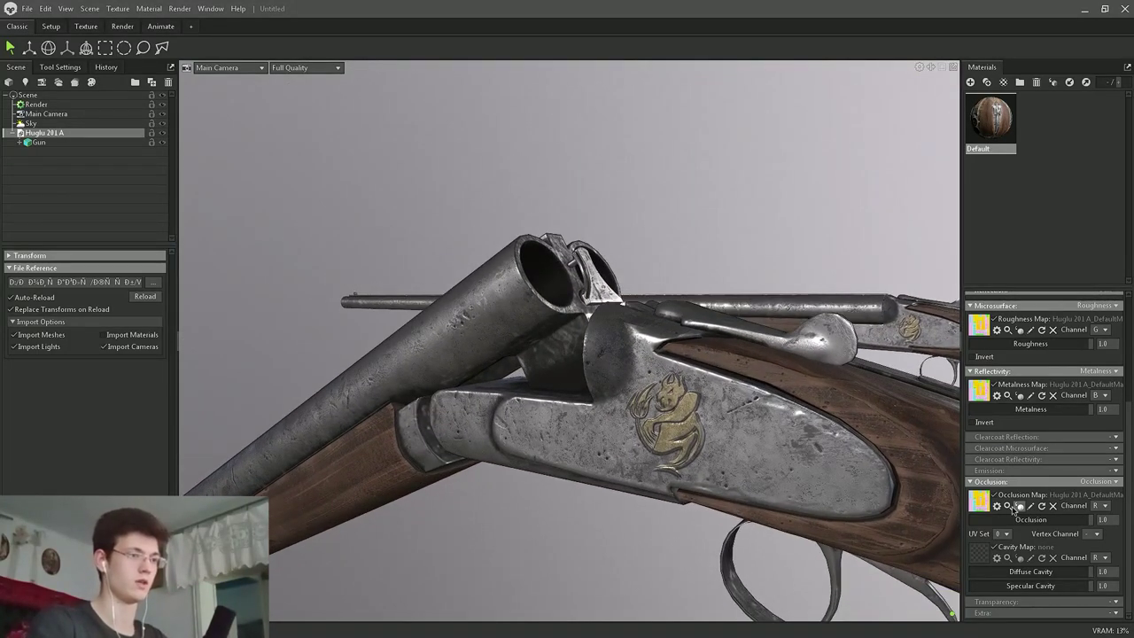
pyautogui.click(994, 495)
pyautogui.click(994, 495)
pyautogui.click(994, 495)
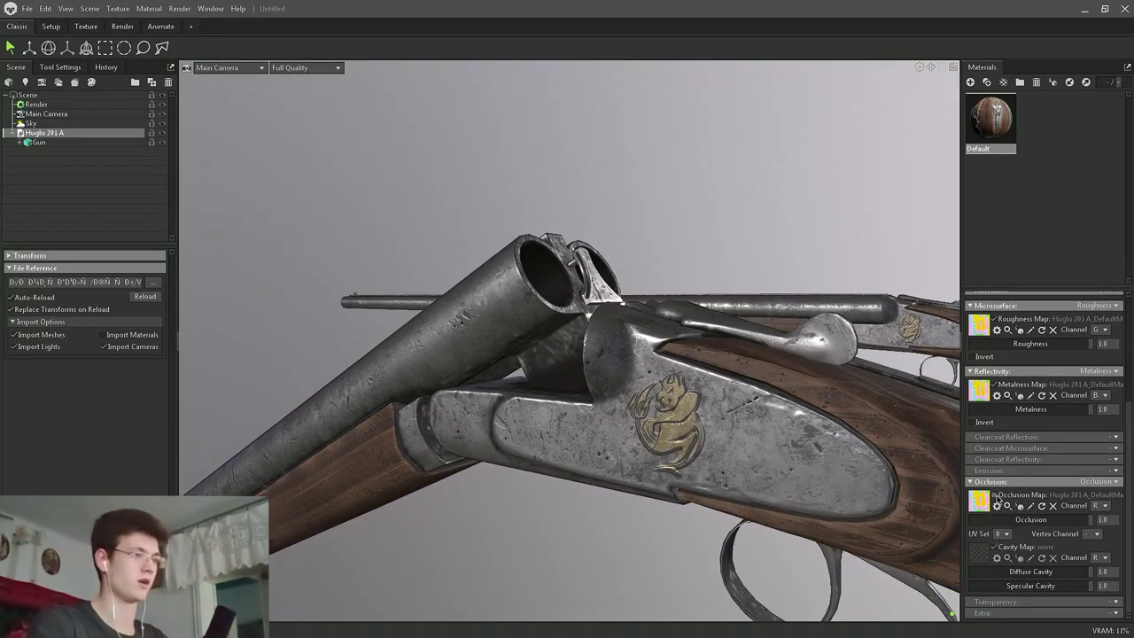
pyautogui.click(994, 495)
pyautogui.scroll(5, 544, 374)
pyautogui.scroll(-5, 544, 374)
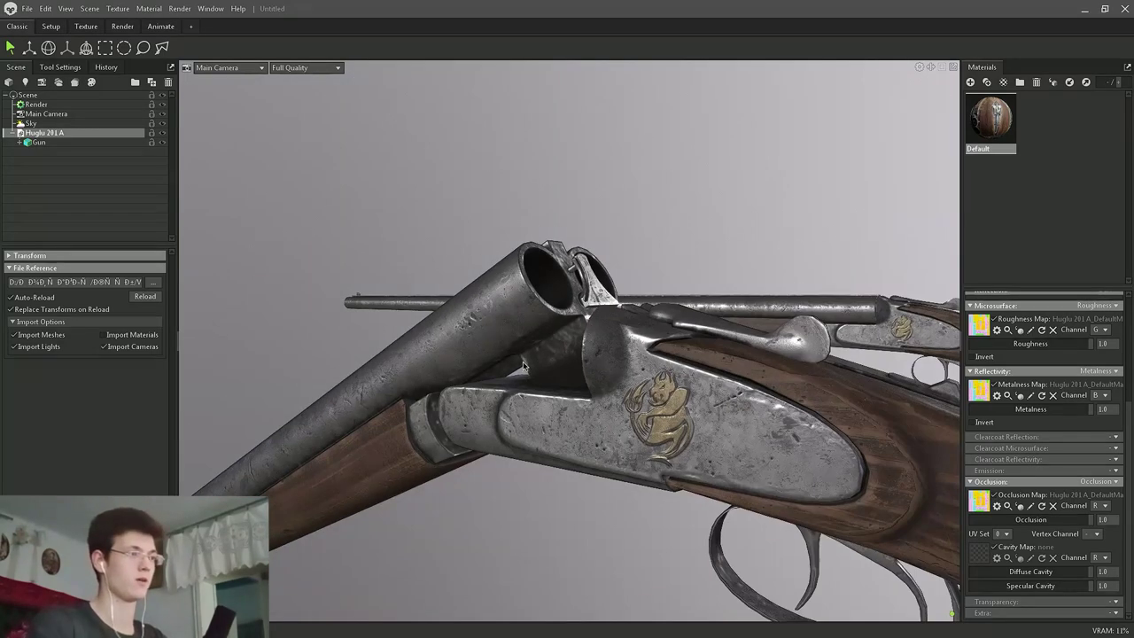
pyautogui.moveTo(605, 425); pyautogui.dragTo(636, 433)
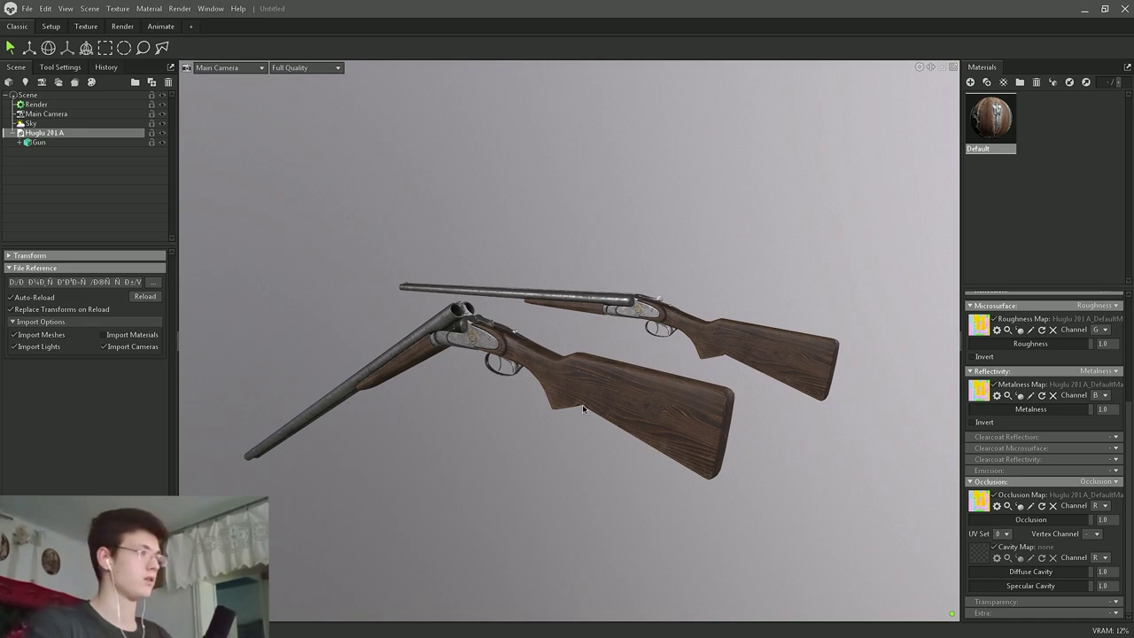
pyautogui.moveTo(600, 400); pyautogui.dragTo(615, 399)
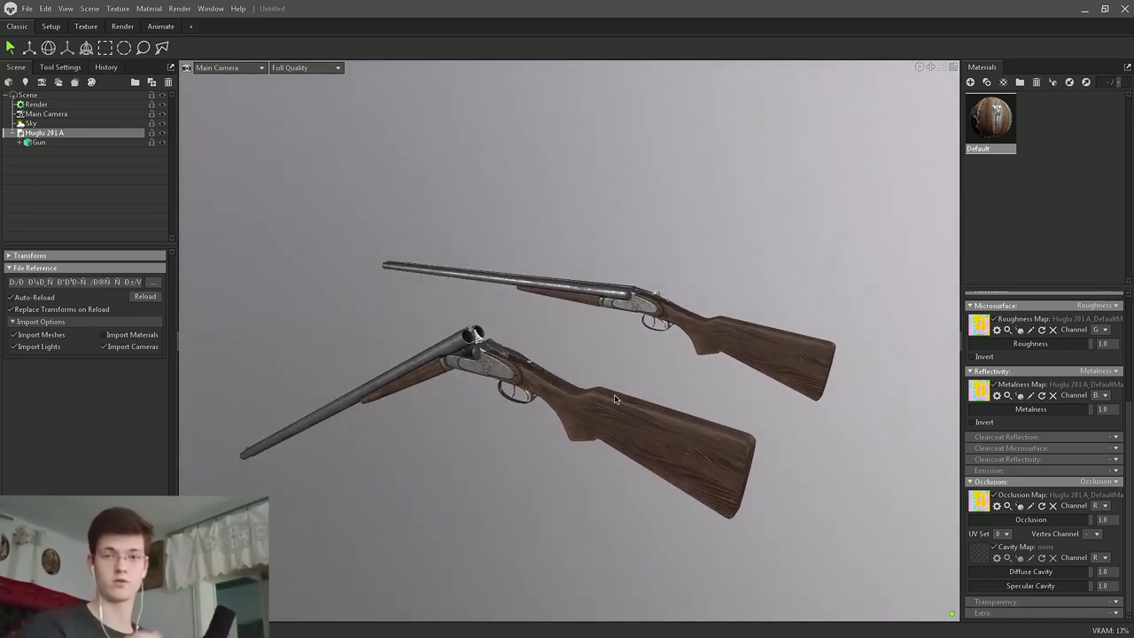